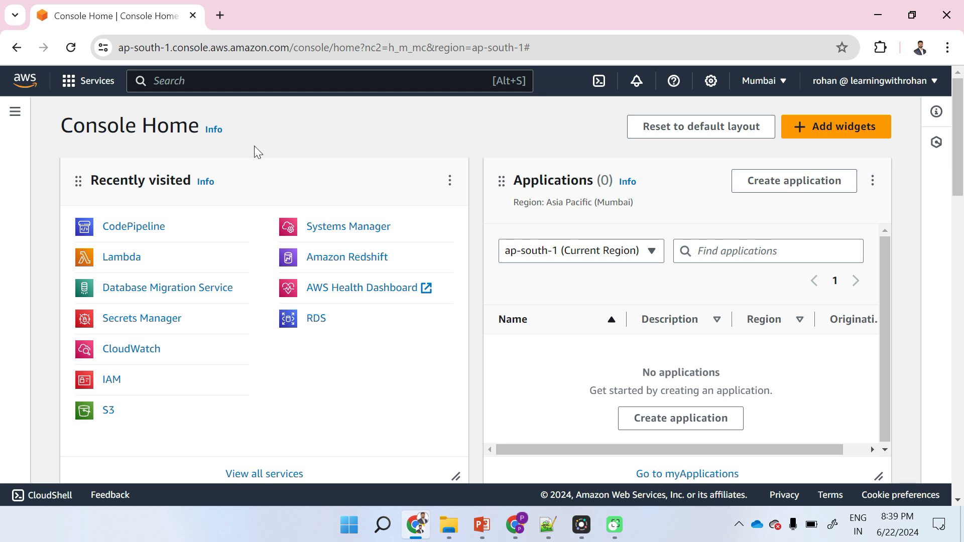
- Search the console services for lambda, open the Lambda service and go to its dashboard
{"action": "left_click", "coordinate": [207, 82]}
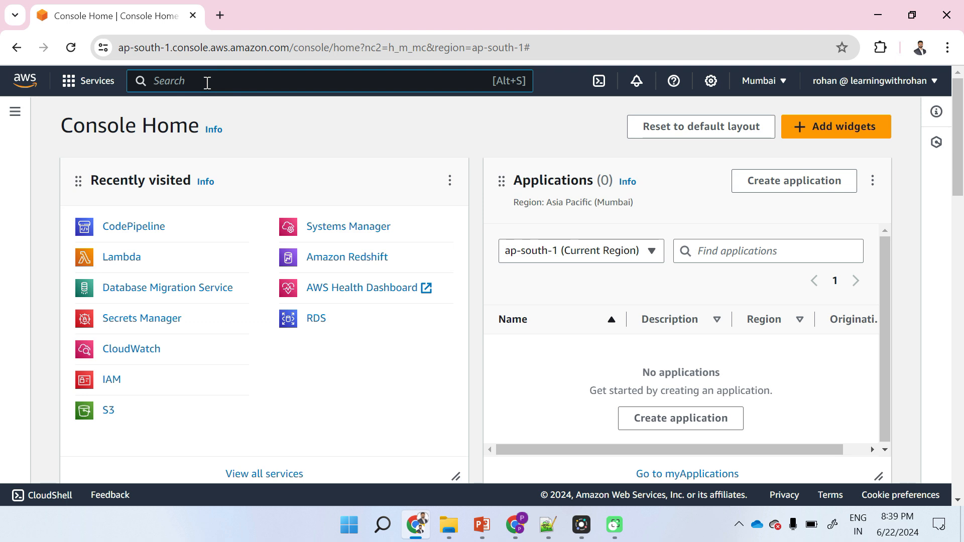
{"action": "type", "text": "lambda"}
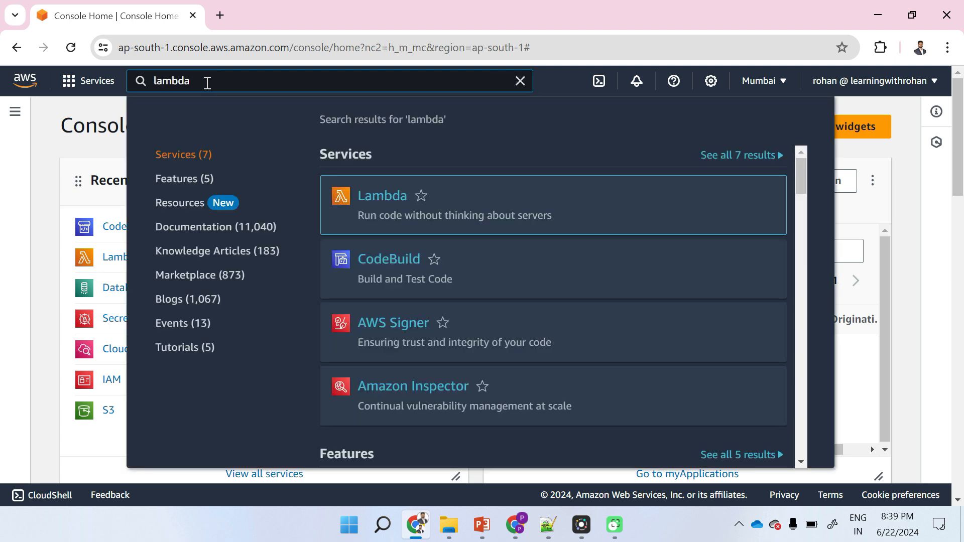
{"action": "left_click", "coordinate": [382, 197]}
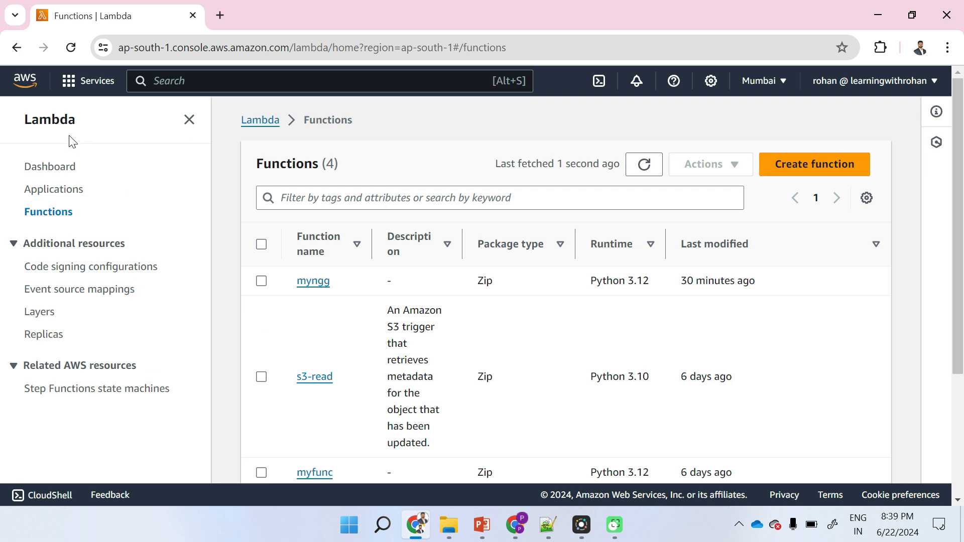
{"action": "left_click", "coordinate": [48, 167]}
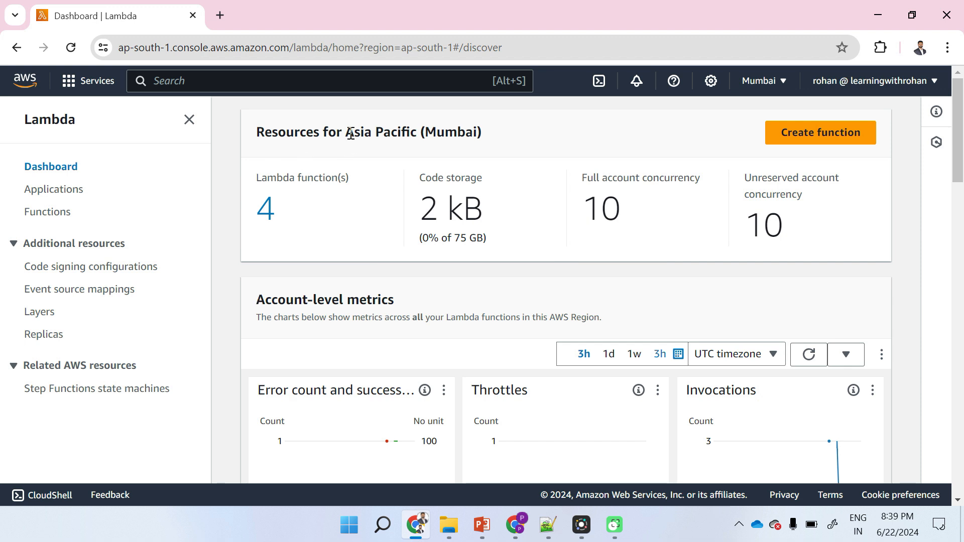
- Check the dashboard's region heading, the account options and the list of available AWS regions
{"action": "double_click", "coordinate": [380, 132]}
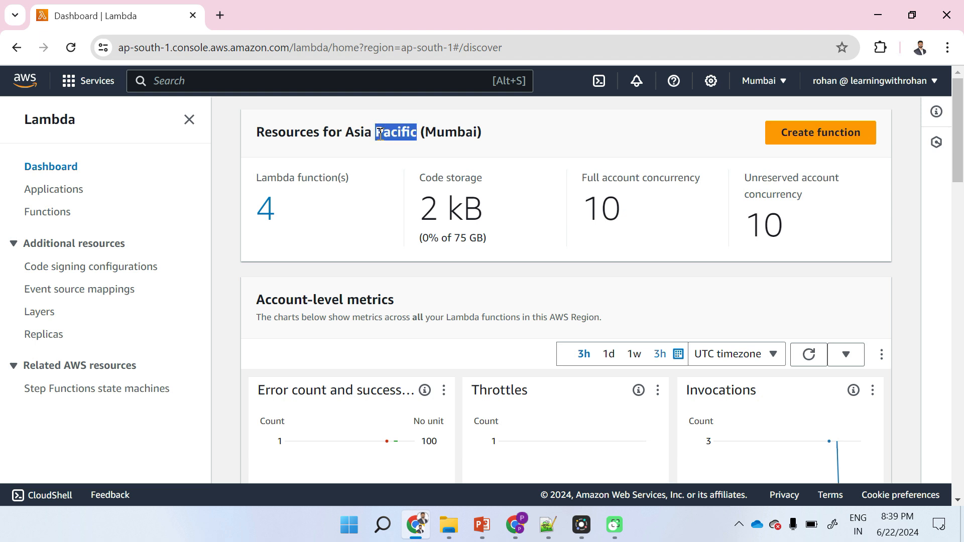
{"action": "left_click", "coordinate": [352, 133]}
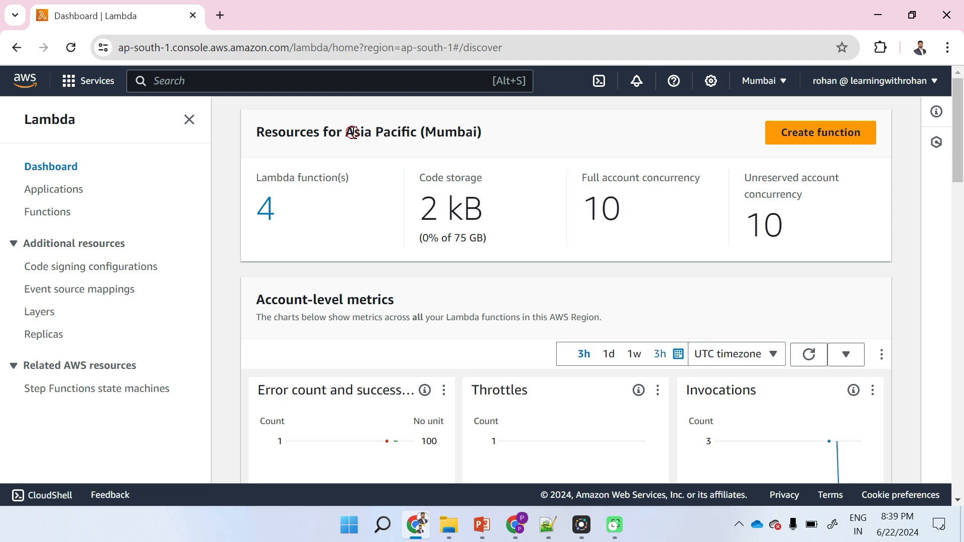
{"action": "left_click", "coordinate": [874, 84]}
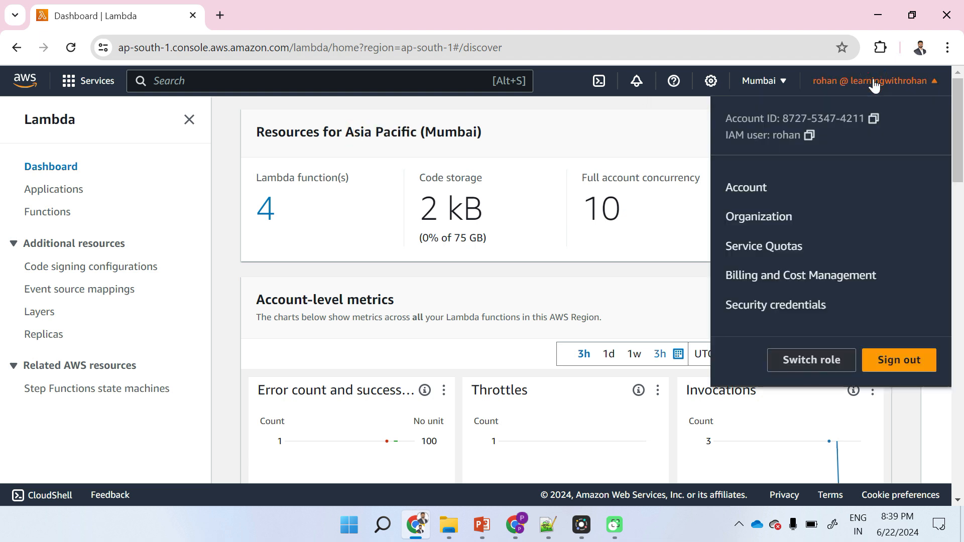
{"action": "left_click", "coordinate": [842, 83]}
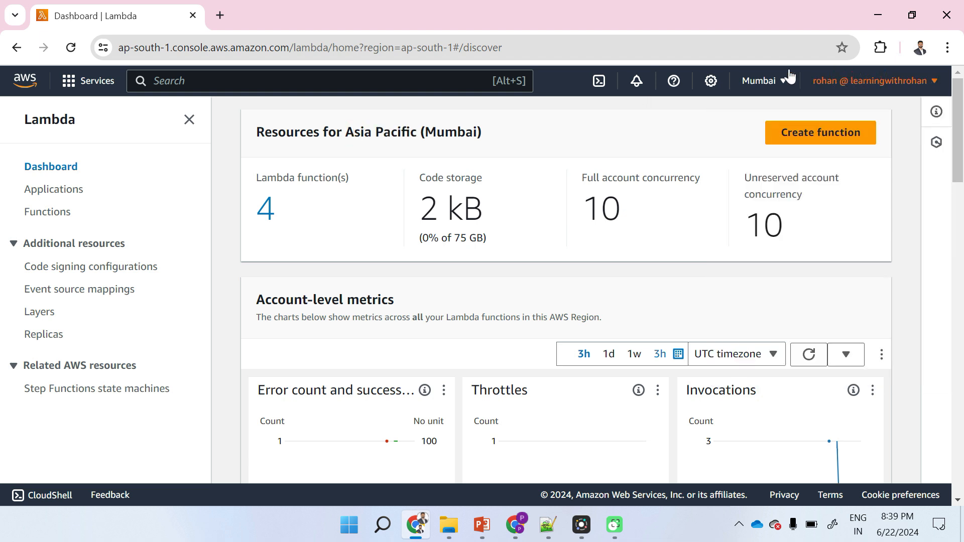
{"action": "left_click", "coordinate": [766, 81]}
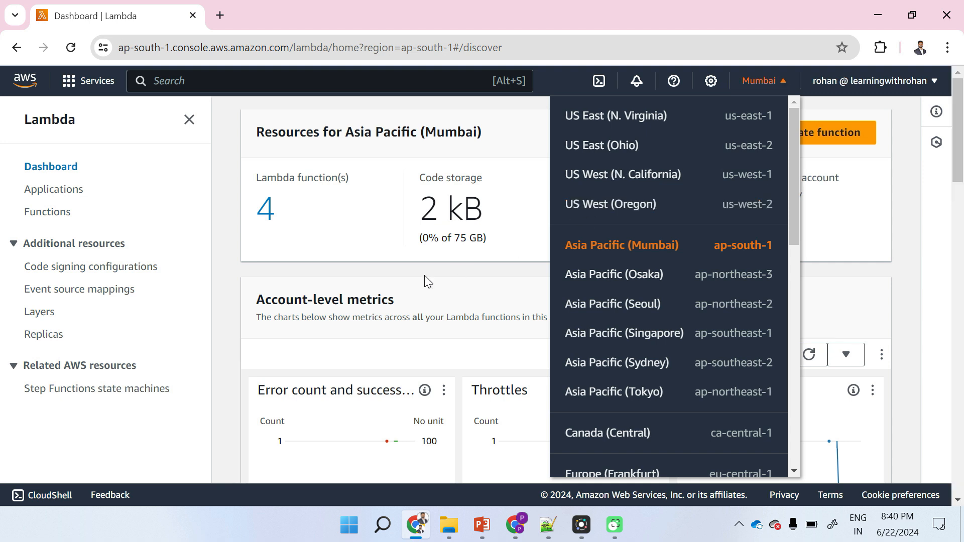
{"action": "left_click", "coordinate": [410, 282]}
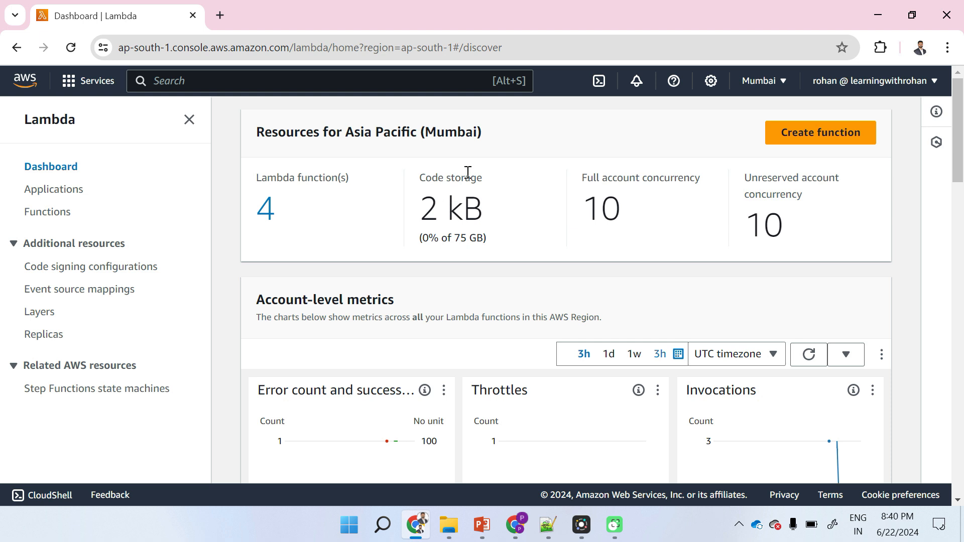
- Examine the code storage figure and the account-level metrics charts on the Lambda dashboard
{"action": "double_click", "coordinate": [426, 211]}
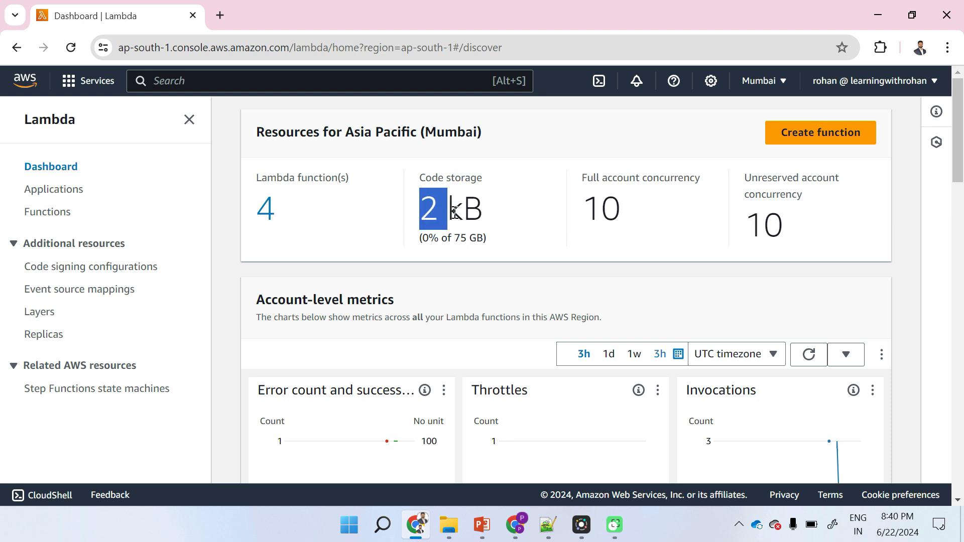
{"action": "left_click", "coordinate": [478, 212]}
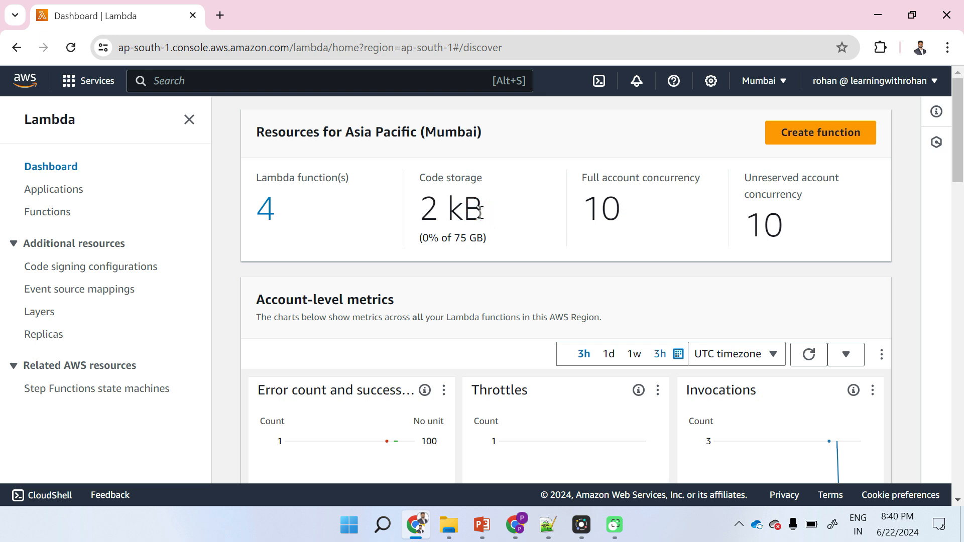
{"action": "scroll", "coordinate": [479, 212], "scroll_direction": "down", "scroll_amount": 2}
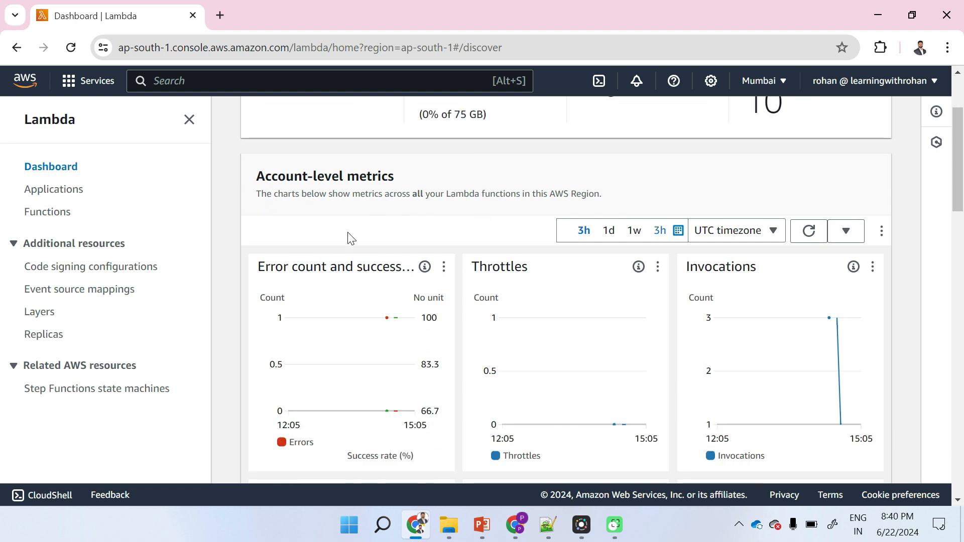
{"action": "scroll", "coordinate": [350, 238], "scroll_direction": "down", "scroll_amount": 1}
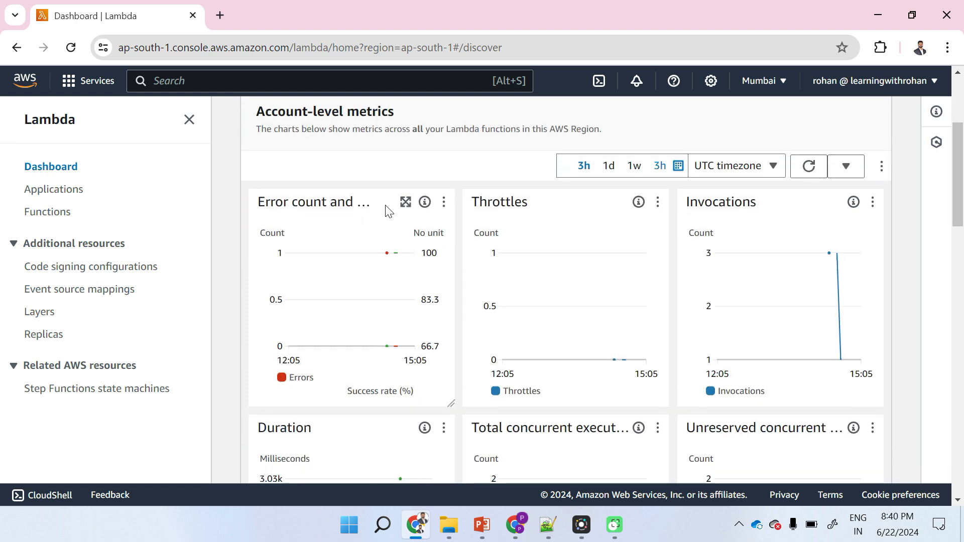
{"action": "scroll", "coordinate": [730, 289], "scroll_direction": "down", "scroll_amount": 1}
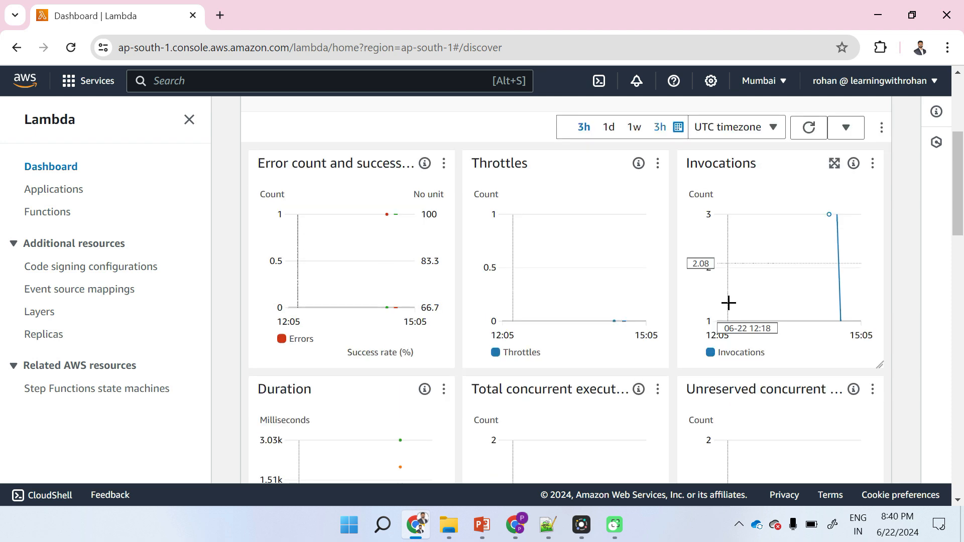
{"action": "scroll", "coordinate": [729, 303], "scroll_direction": "down", "scroll_amount": 3}
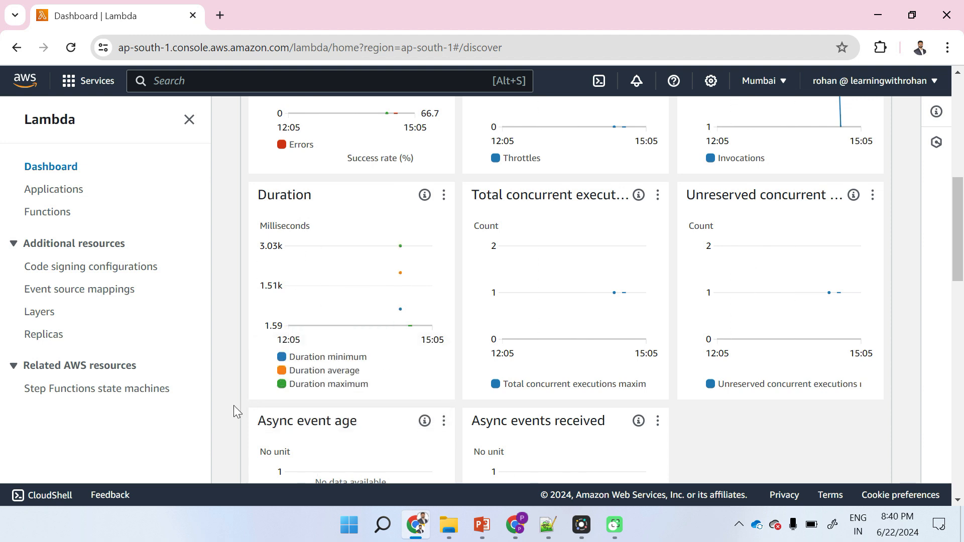
{"action": "scroll", "coordinate": [234, 405], "scroll_direction": "down", "scroll_amount": 2}
{"action": "scroll", "coordinate": [233, 405], "scroll_direction": "up", "scroll_amount": 9}
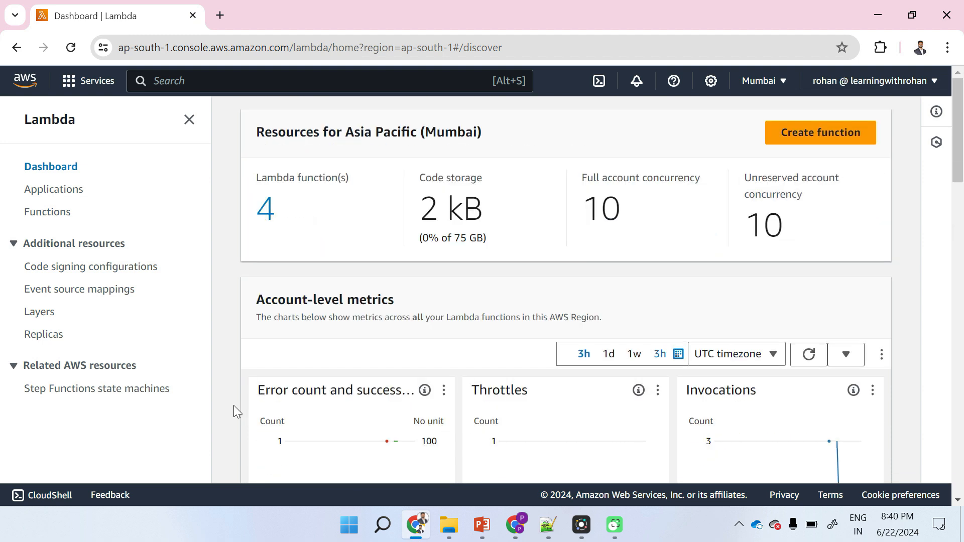
- View the Lambda applications list, and start creating a new function from the functions list
{"action": "left_click", "coordinate": [58, 192]}
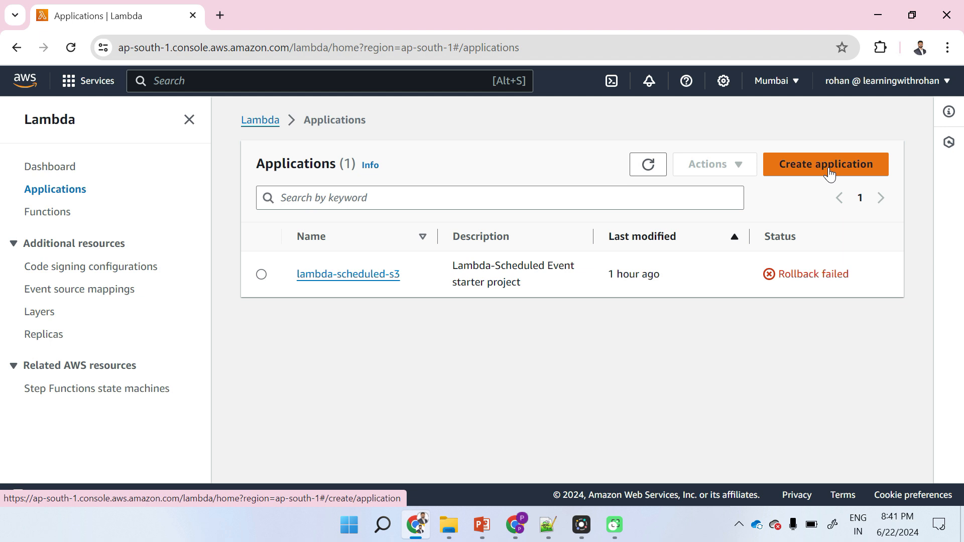
{"action": "left_click", "coordinate": [28, 213]}
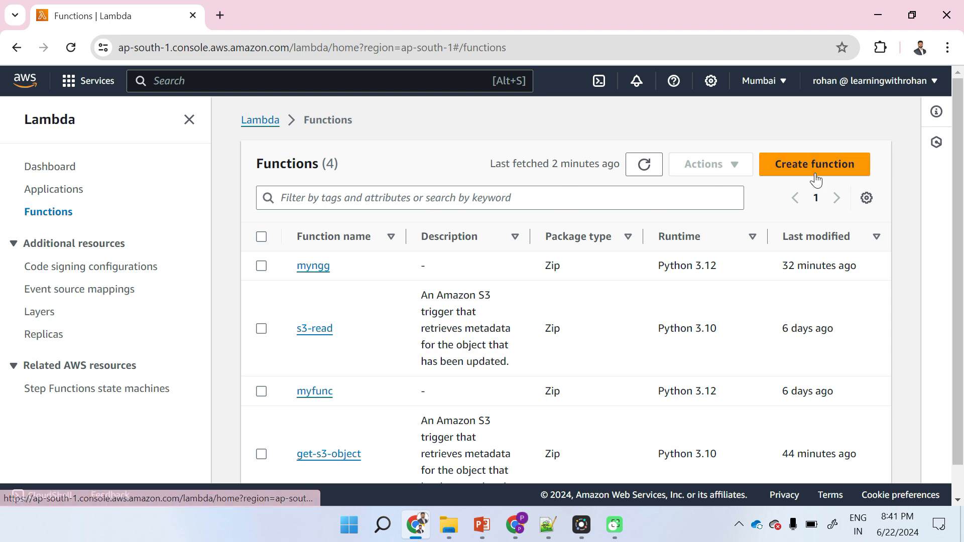
{"action": "left_click", "coordinate": [801, 171]}
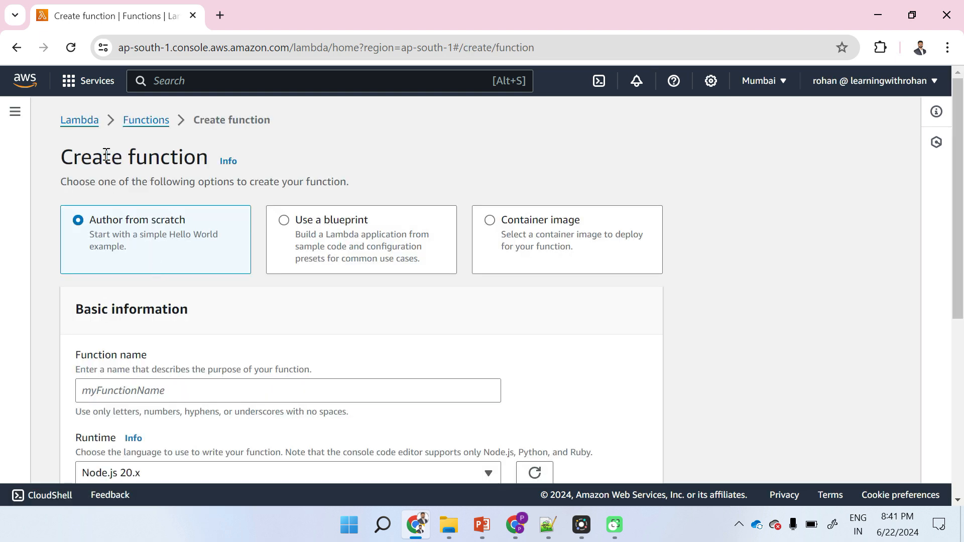
- Look through the settings offered for a function authored from scratch
{"action": "scroll", "coordinate": [34, 272], "scroll_direction": "down", "scroll_amount": 1}
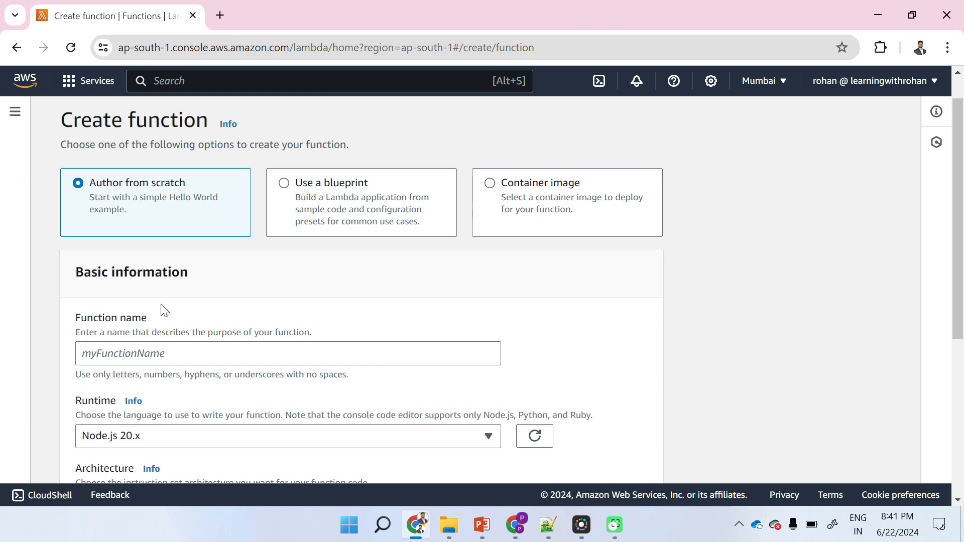
{"action": "scroll", "coordinate": [161, 307], "scroll_direction": "down", "scroll_amount": 3}
{"action": "scroll", "coordinate": [162, 308], "scroll_direction": "down", "scroll_amount": 2}
{"action": "scroll", "coordinate": [164, 308], "scroll_direction": "up", "scroll_amount": 5}
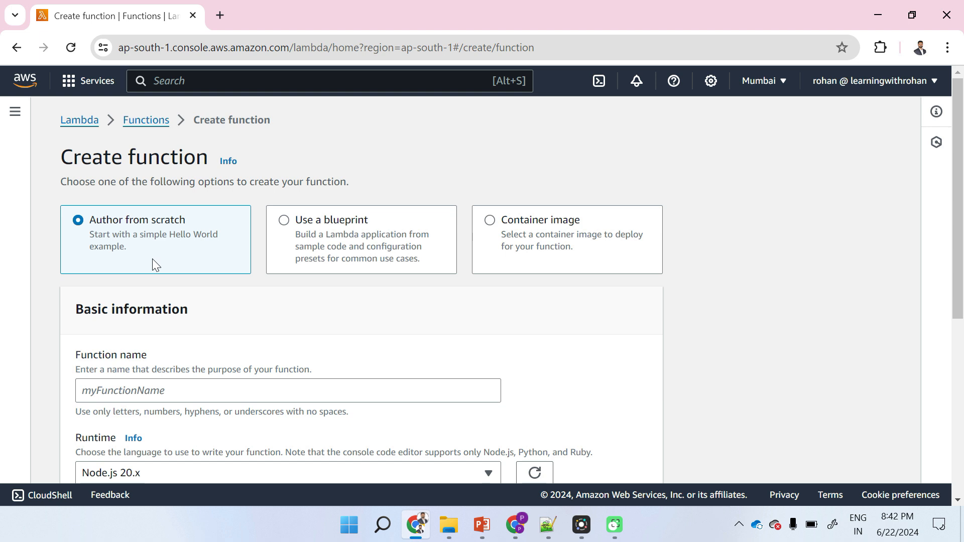
- Choose Use a blueprint as the function creation method and open the list of blueprint names
{"action": "left_click", "coordinate": [293, 238]}
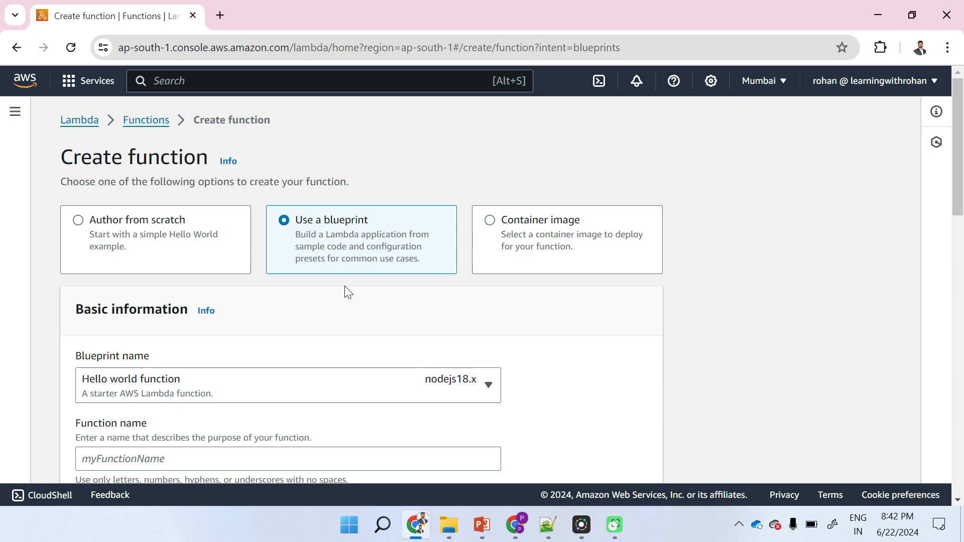
{"action": "scroll", "coordinate": [348, 291], "scroll_direction": "down", "scroll_amount": 2}
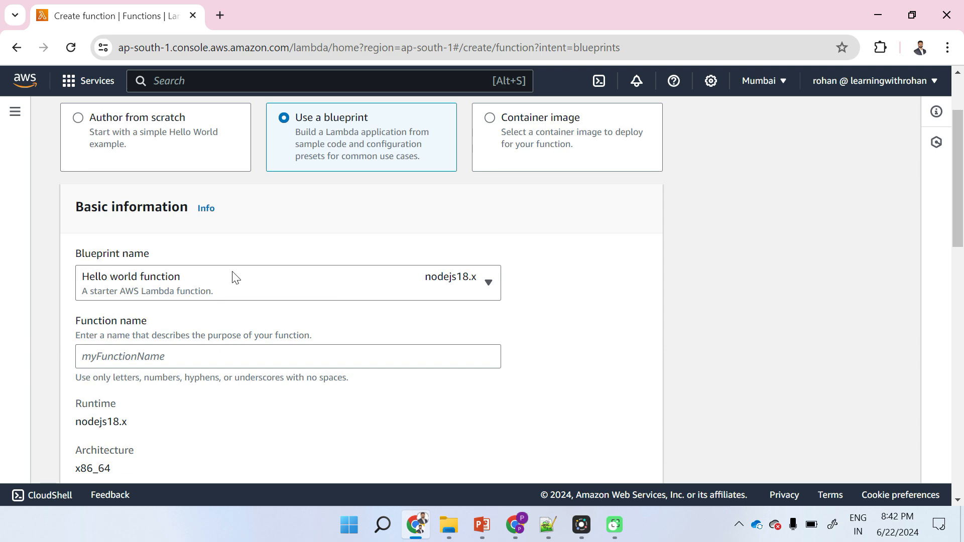
{"action": "left_click", "coordinate": [489, 283]}
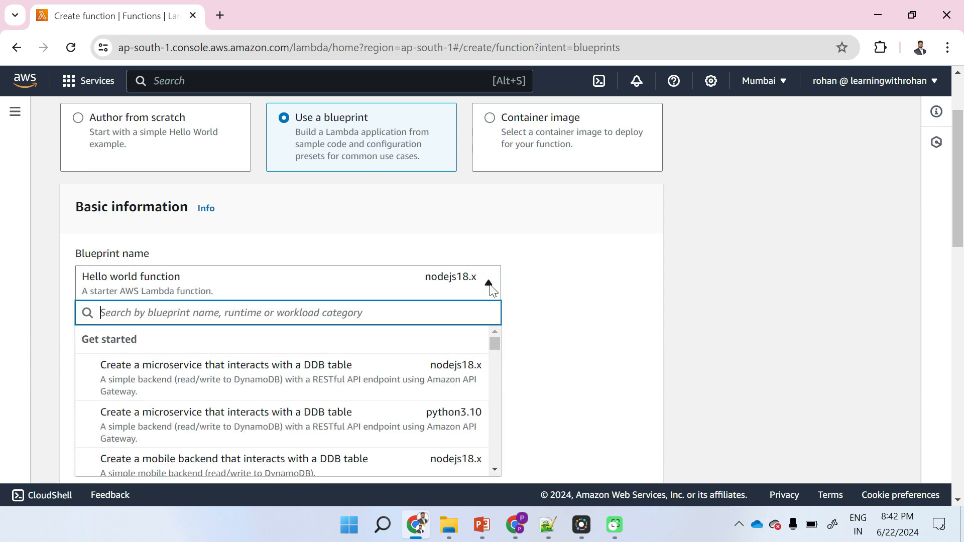
- Browse the available blueprints from the Get started category through IT automation, and close the list
{"action": "scroll", "coordinate": [182, 288], "scroll_direction": "down", "scroll_amount": 2}
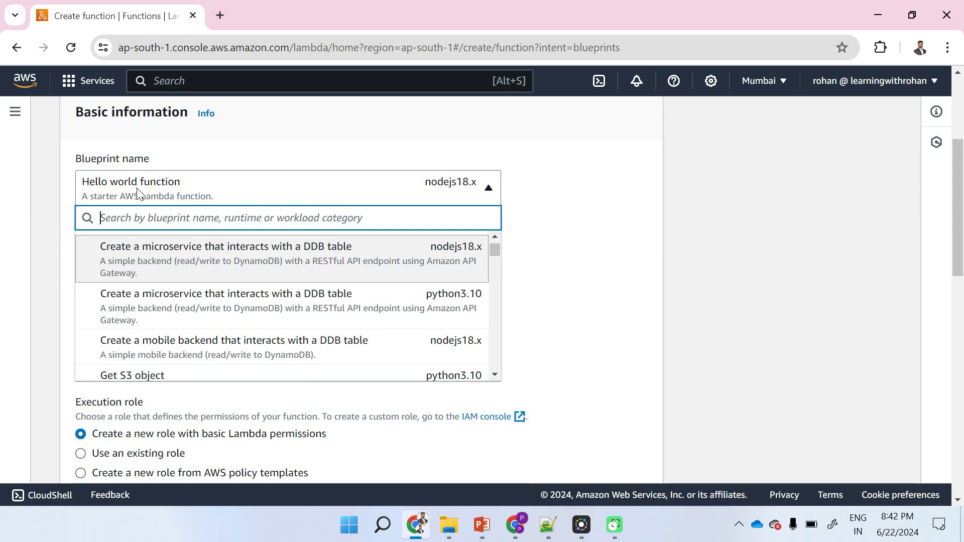
{"action": "scroll", "coordinate": [304, 311], "scroll_direction": "down", "scroll_amount": 1}
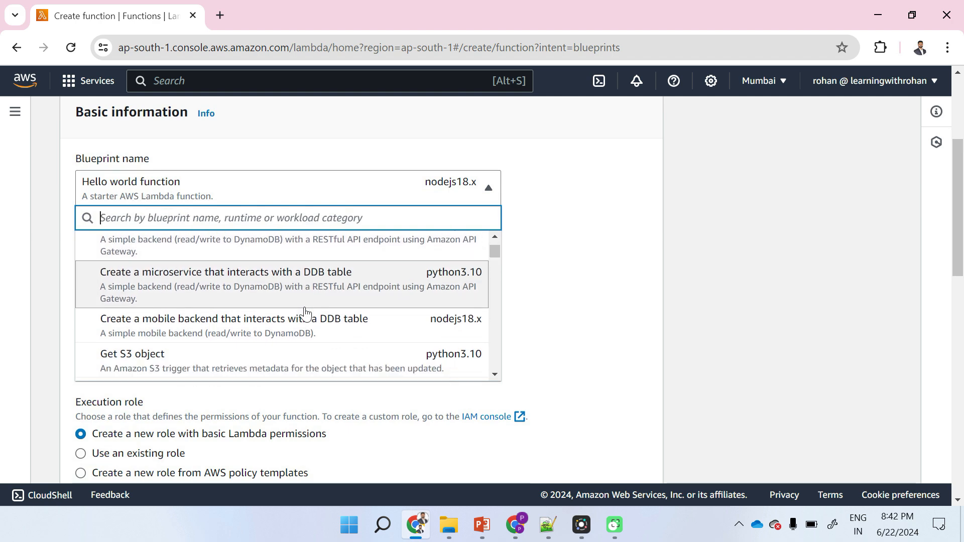
{"action": "scroll", "coordinate": [303, 315], "scroll_direction": "up", "scroll_amount": 2}
{"action": "scroll", "coordinate": [195, 289], "scroll_direction": "down", "scroll_amount": 12}
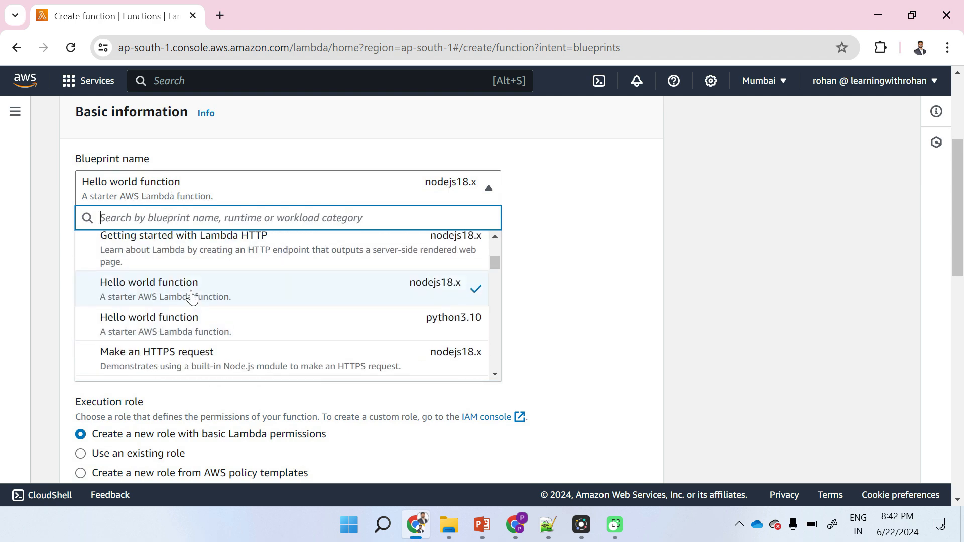
{"action": "scroll", "coordinate": [192, 297], "scroll_direction": "down", "scroll_amount": 3}
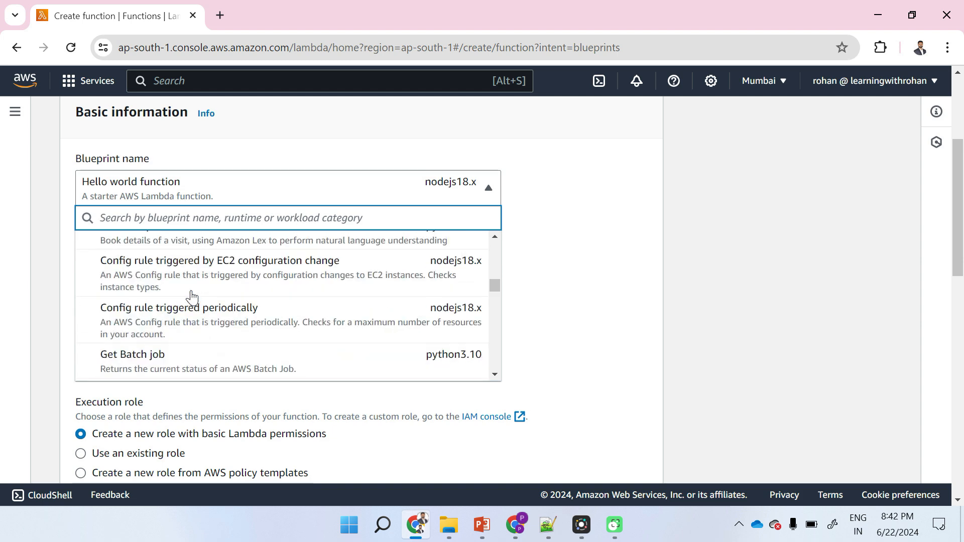
{"action": "scroll", "coordinate": [192, 297], "scroll_direction": "up", "scroll_amount": 1}
{"action": "scroll", "coordinate": [192, 297], "scroll_direction": "up", "scroll_amount": 2}
{"action": "scroll", "coordinate": [191, 296], "scroll_direction": "down", "scroll_amount": 2}
{"action": "scroll", "coordinate": [191, 296], "scroll_direction": "down", "scroll_amount": 5}
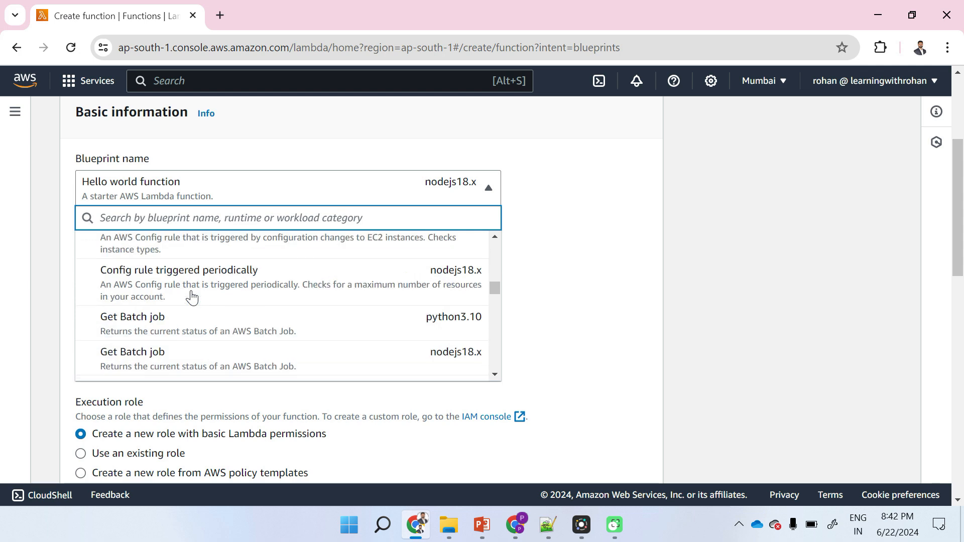
{"action": "scroll", "coordinate": [193, 297], "scroll_direction": "down", "scroll_amount": 6}
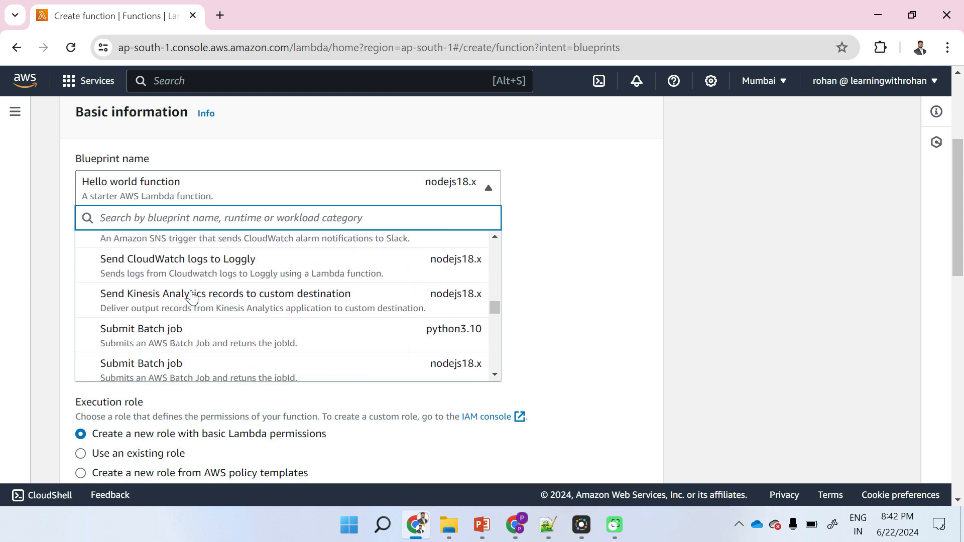
{"action": "scroll", "coordinate": [415, 194], "scroll_direction": "down", "scroll_amount": 3}
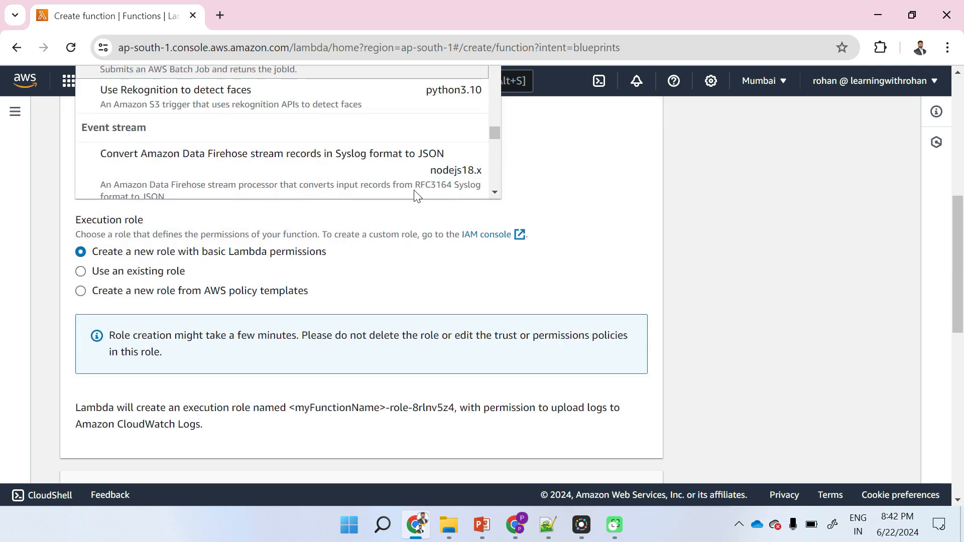
{"action": "scroll", "coordinate": [325, 363], "scroll_direction": "up", "scroll_amount": 2}
{"action": "scroll", "coordinate": [325, 363], "scroll_direction": "up", "scroll_amount": 1}
{"action": "scroll", "coordinate": [324, 364], "scroll_direction": "down", "scroll_amount": 3}
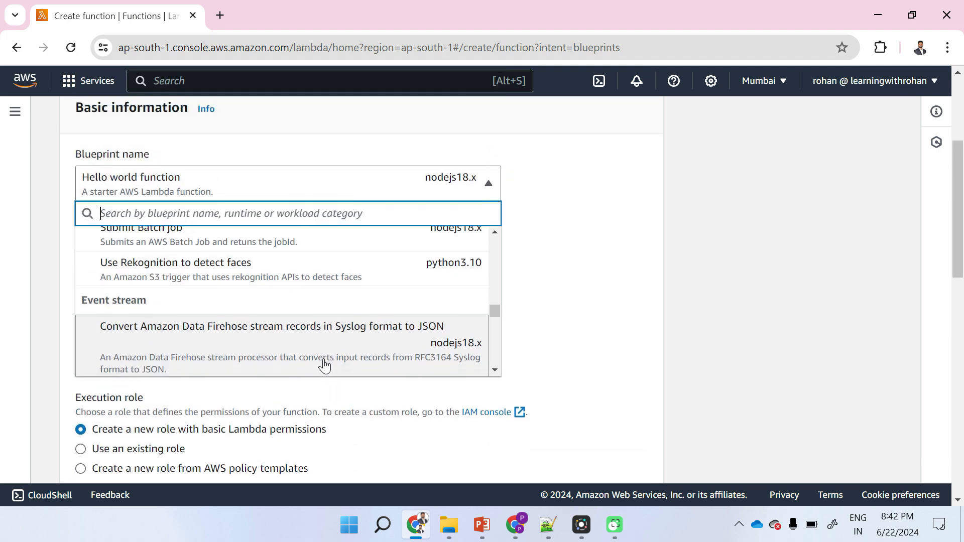
{"action": "scroll", "coordinate": [324, 364], "scroll_direction": "down", "scroll_amount": 5}
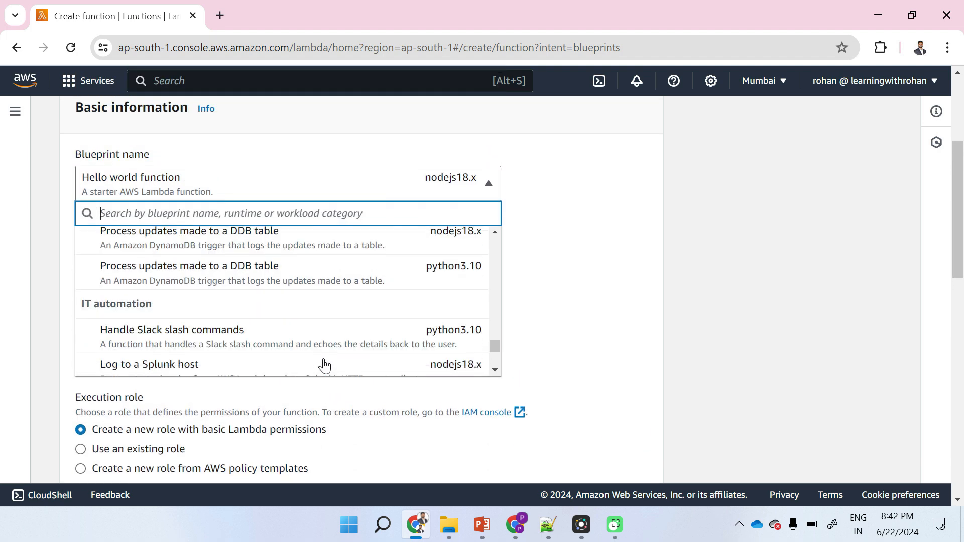
{"action": "left_click", "coordinate": [577, 327]}
{"action": "scroll", "coordinate": [576, 327], "scroll_direction": "up", "scroll_amount": 3}
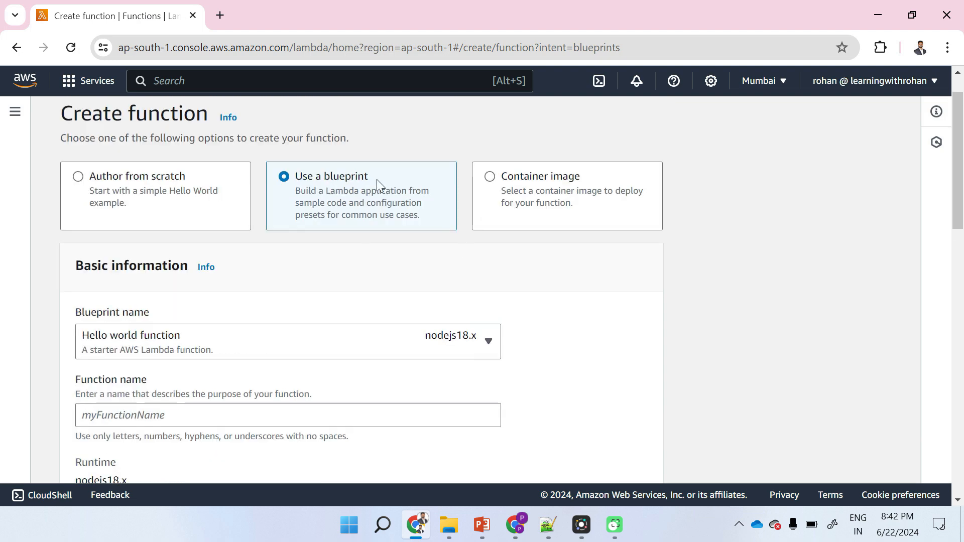
- View the Container image creation option, and switch the creation method back to Author from scratch
{"action": "left_click", "coordinate": [500, 197]}
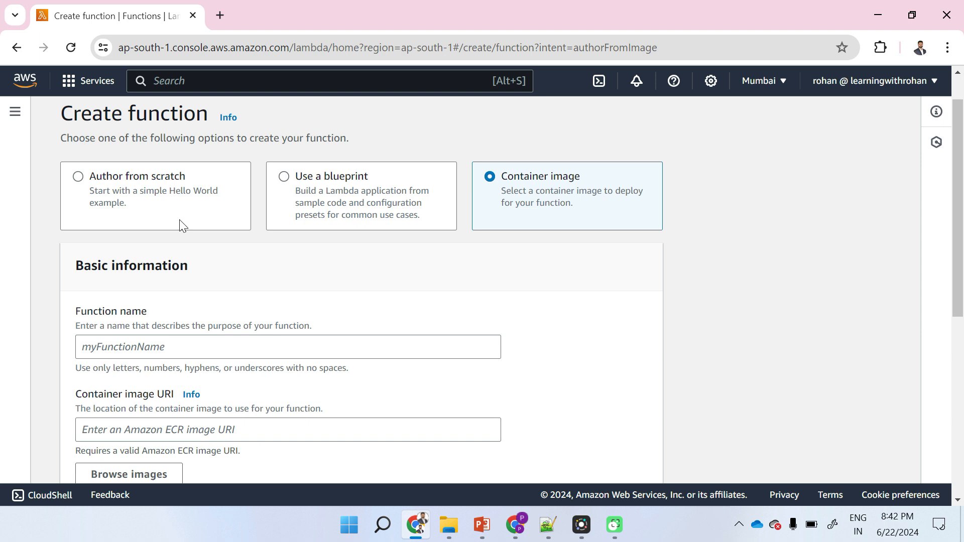
{"action": "left_click", "coordinate": [90, 181]}
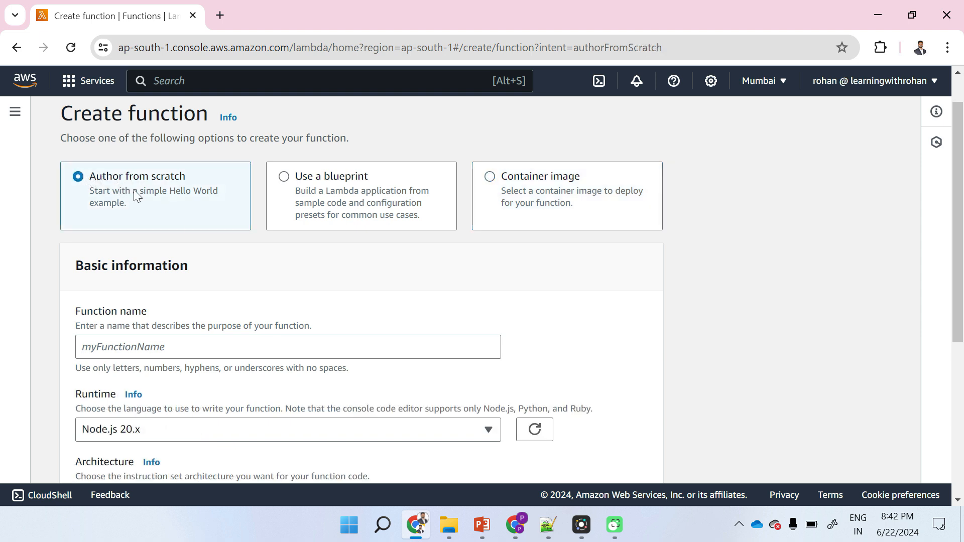
{"action": "scroll", "coordinate": [198, 258], "scroll_direction": "down", "scroll_amount": 2}
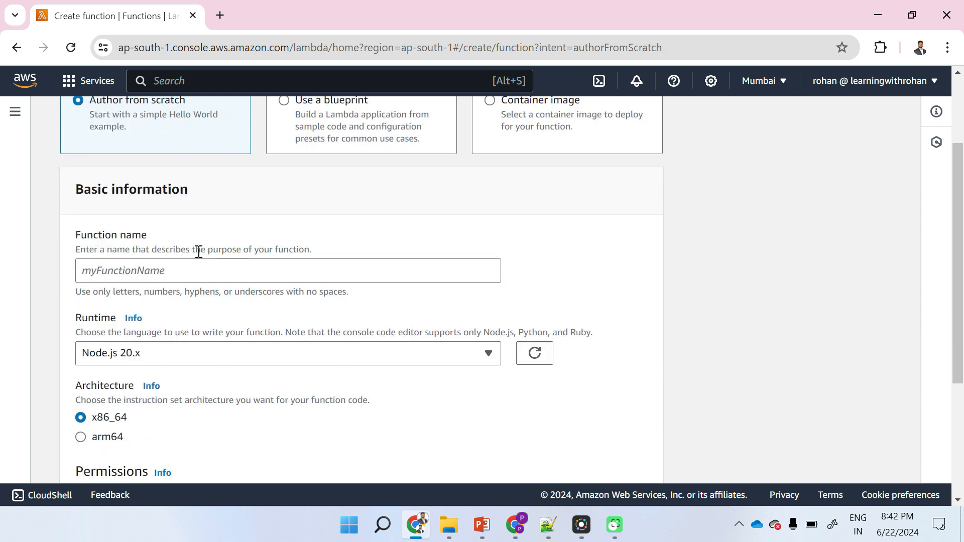
- Name the new function hello-world-lambda
{"action": "left_click", "coordinate": [160, 266]}
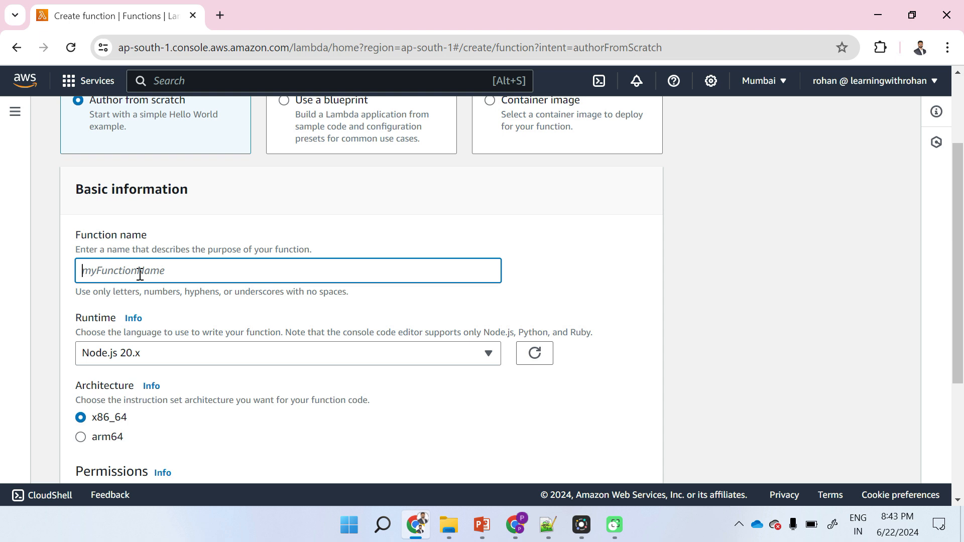
{"action": "type", "text": "hello-world"}
{"action": "type", "text": "-lan=mb"}
{"action": "key", "text": "BackSpace"}
{"action": "key", "text": "BackSpace"}
{"action": "key", "text": "BackSpace"}
{"action": "type", "text": "bda"}
- Set the function's runtime to Python 3.12
{"action": "scroll", "coordinate": [140, 275], "scroll_direction": "down", "scroll_amount": 1}
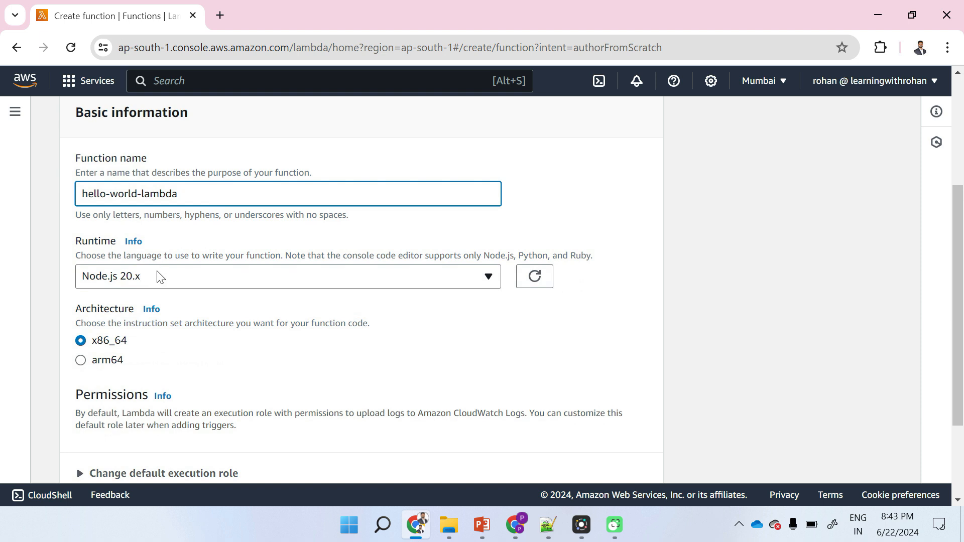
{"action": "left_click", "coordinate": [397, 277]}
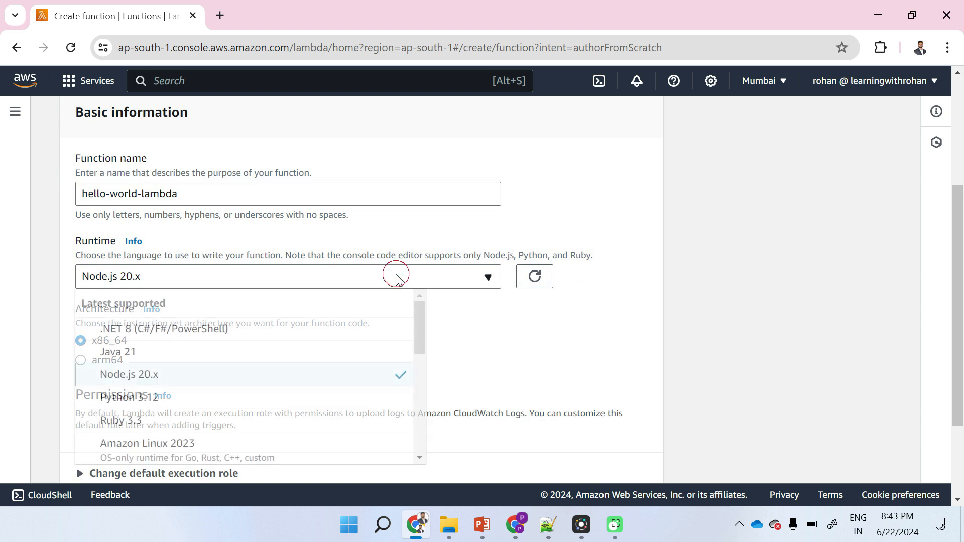
{"action": "left_click", "coordinate": [176, 401]}
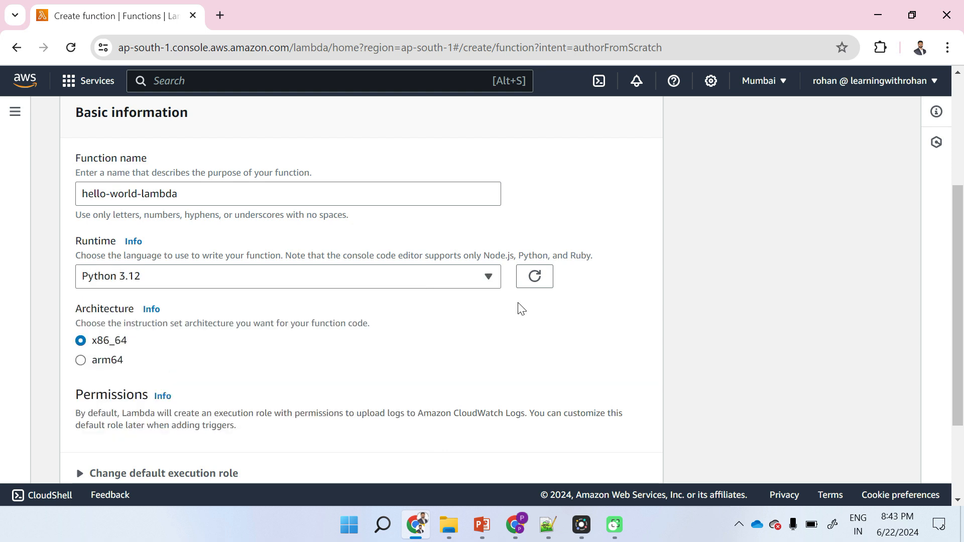
- Review the architecture choices and read the Permissions note about the default execution role
{"action": "scroll", "coordinate": [519, 308], "scroll_direction": "down", "scroll_amount": 1}
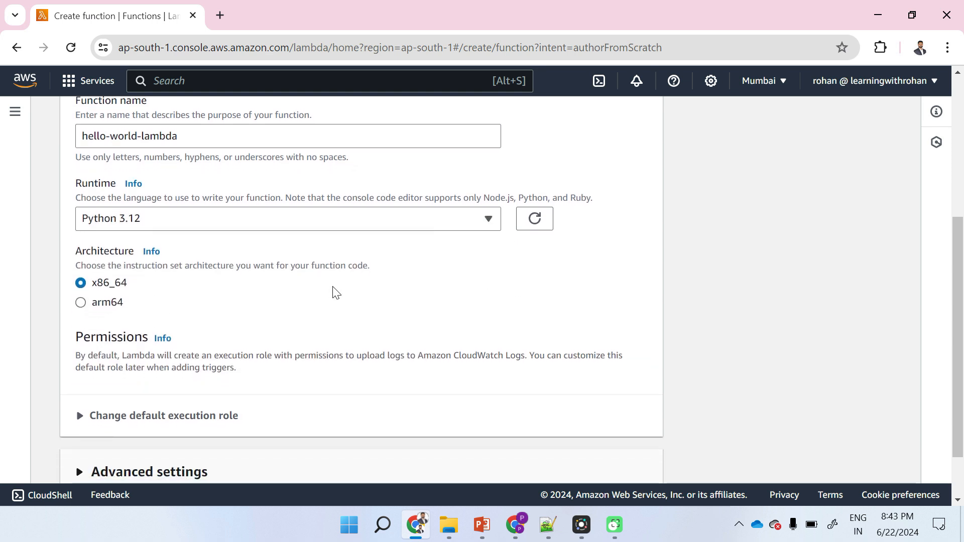
{"action": "scroll", "coordinate": [311, 286], "scroll_direction": "down", "scroll_amount": 1}
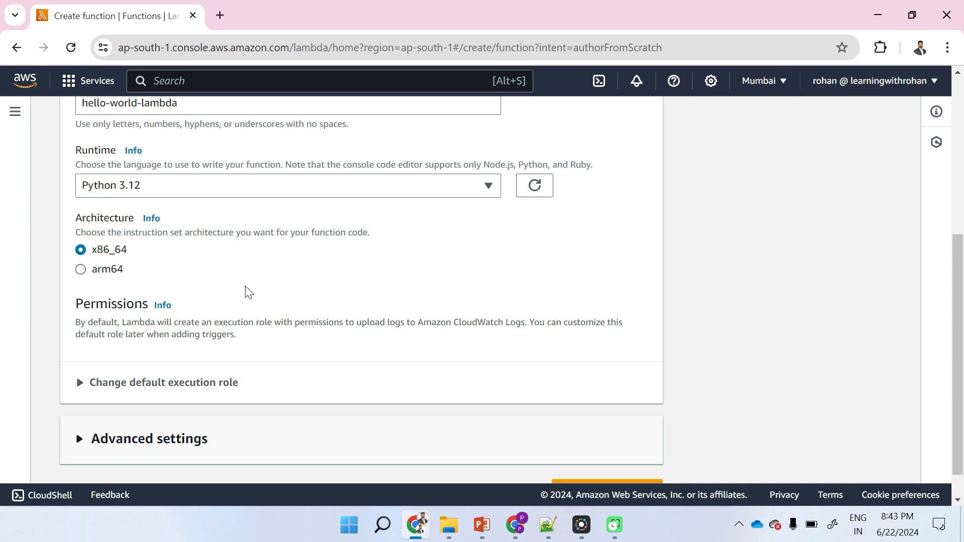
{"action": "scroll", "coordinate": [247, 290], "scroll_direction": "down", "scroll_amount": 1}
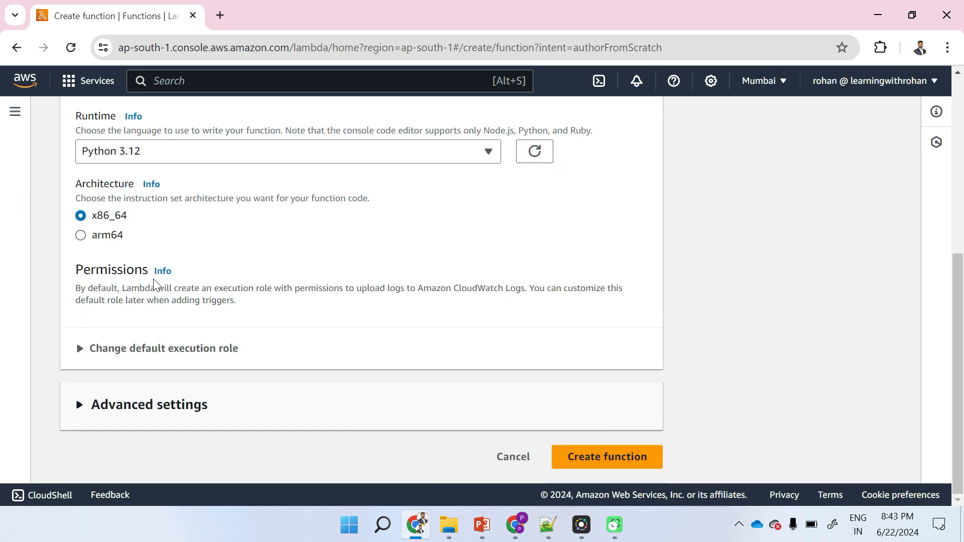
{"action": "scroll", "coordinate": [153, 284], "scroll_direction": "up", "scroll_amount": 2}
{"action": "scroll", "coordinate": [155, 282], "scroll_direction": "down", "scroll_amount": 2}
{"action": "left_click_drag", "start_coordinate": [224, 286], "coordinate": [458, 302]}
{"action": "left_click", "coordinate": [458, 301]}
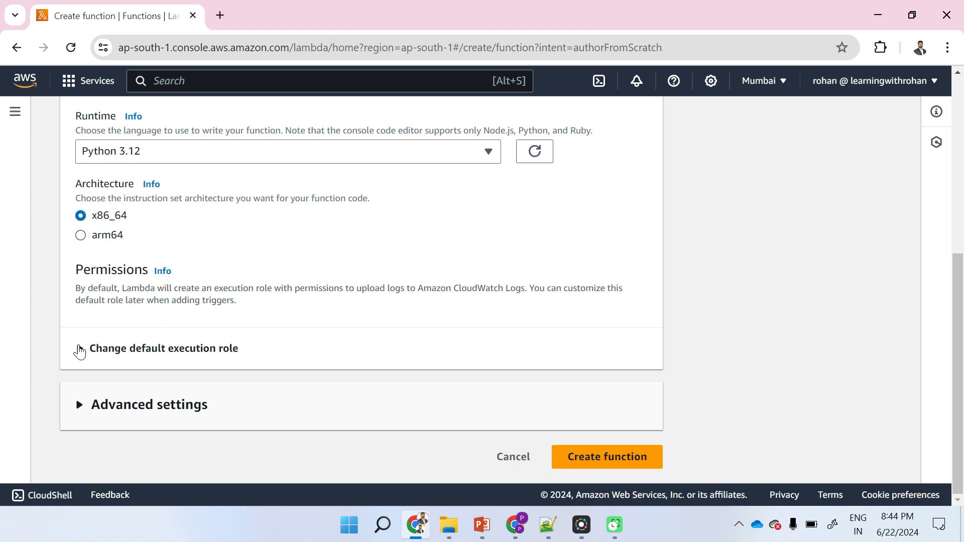
- Expand the settings for changing the default execution role and review the role options offered
{"action": "left_click", "coordinate": [79, 348]}
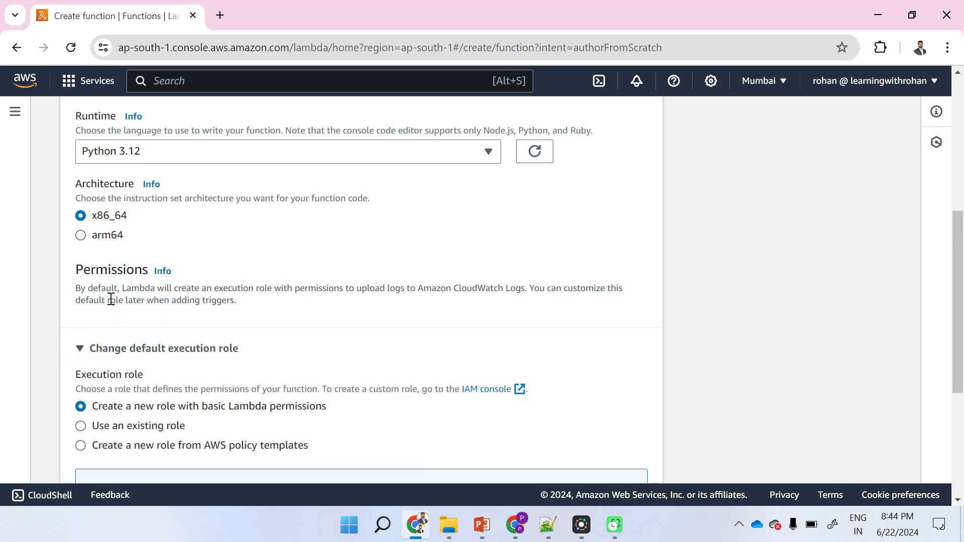
{"action": "scroll", "coordinate": [110, 302], "scroll_direction": "down", "scroll_amount": 3}
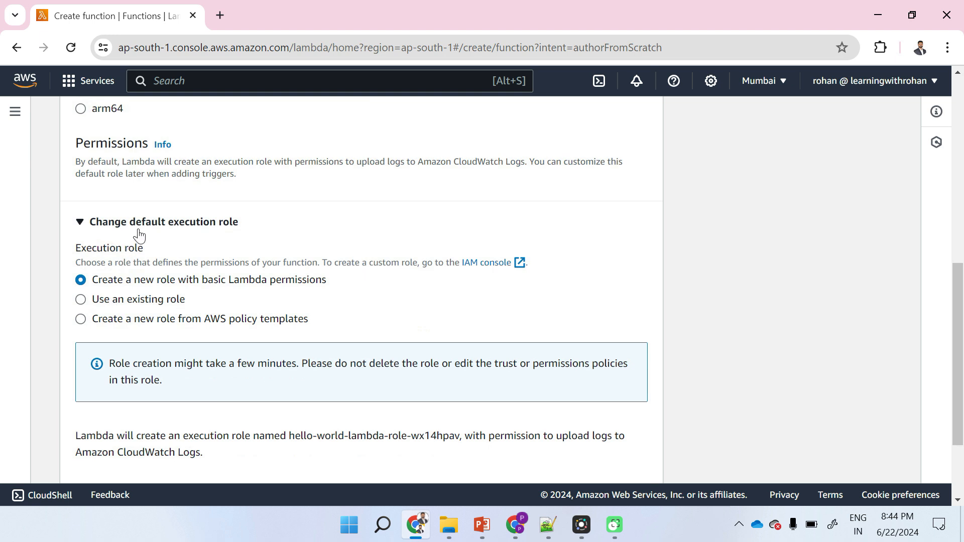
{"action": "scroll", "coordinate": [251, 238], "scroll_direction": "down", "scroll_amount": 1}
{"action": "scroll", "coordinate": [276, 246], "scroll_direction": "down", "scroll_amount": 1}
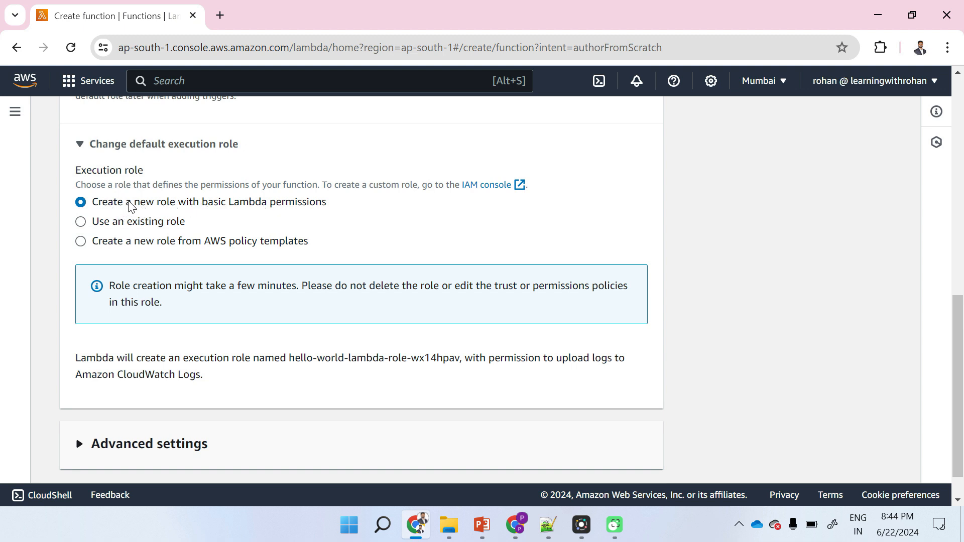
- Choose to use an existing execution role, look through the available existing roles, and close the list without picking one
{"action": "left_click", "coordinate": [82, 223]}
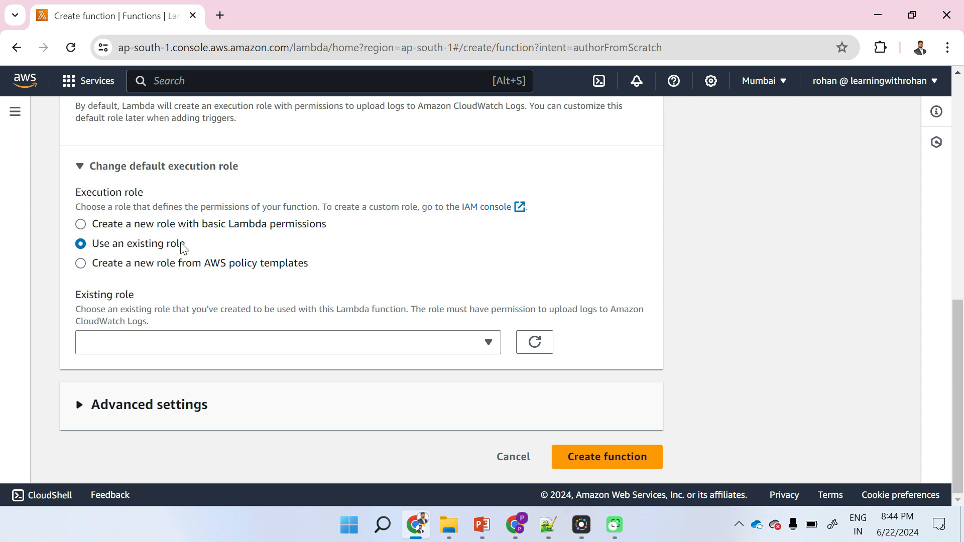
{"action": "scroll", "coordinate": [188, 151], "scroll_direction": "up", "scroll_amount": 3}
{"action": "scroll", "coordinate": [187, 151], "scroll_direction": "down", "scroll_amount": 1}
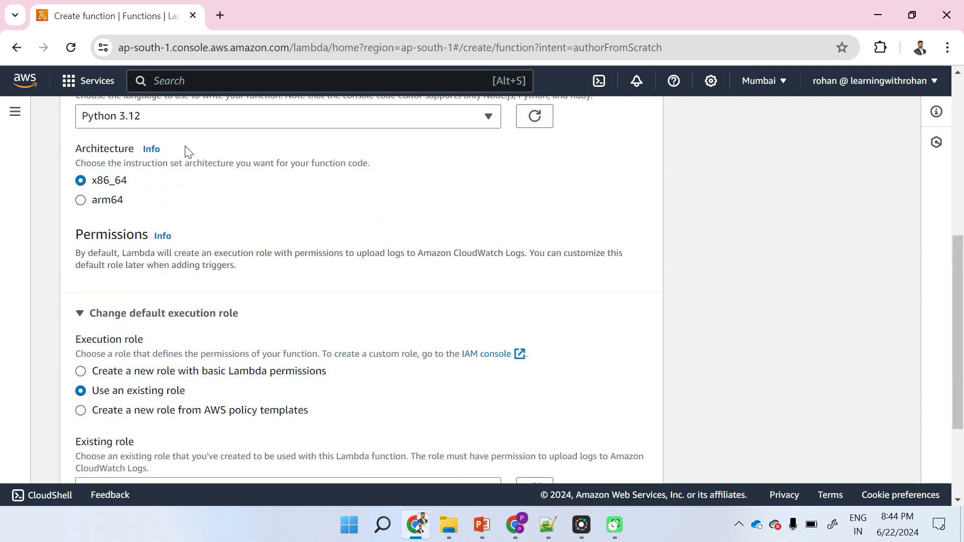
{"action": "scroll", "coordinate": [187, 151], "scroll_direction": "down", "scroll_amount": 2}
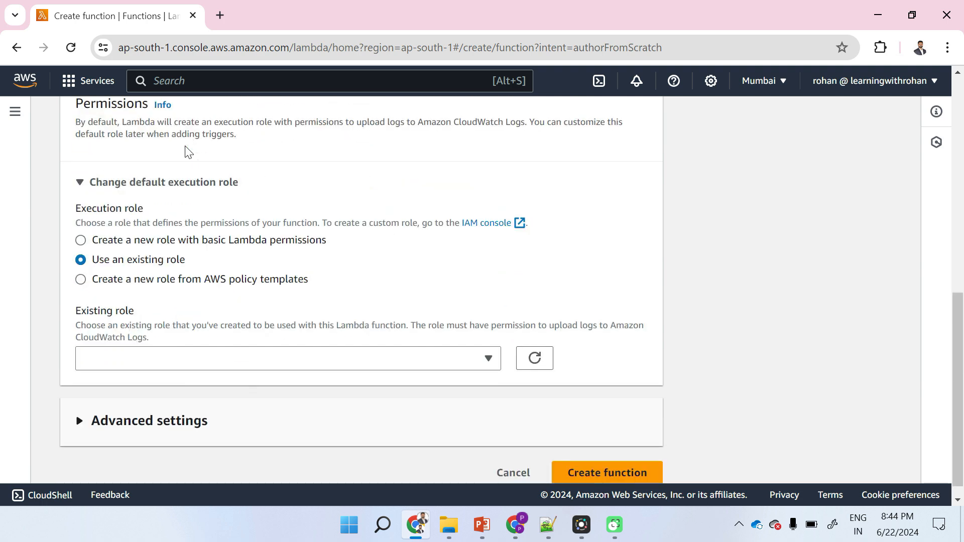
{"action": "left_click", "coordinate": [198, 360]}
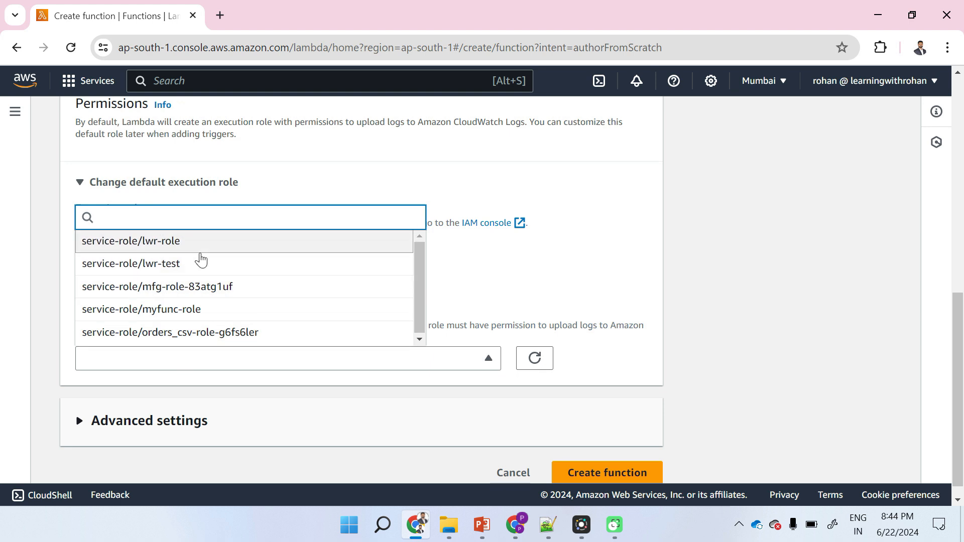
{"action": "left_click", "coordinate": [62, 282]}
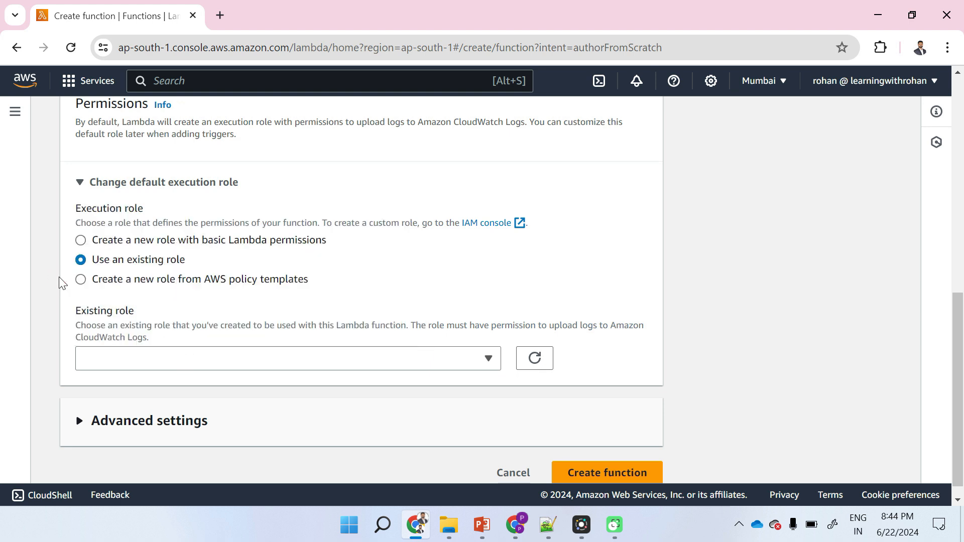
{"action": "left_click", "coordinate": [142, 374]}
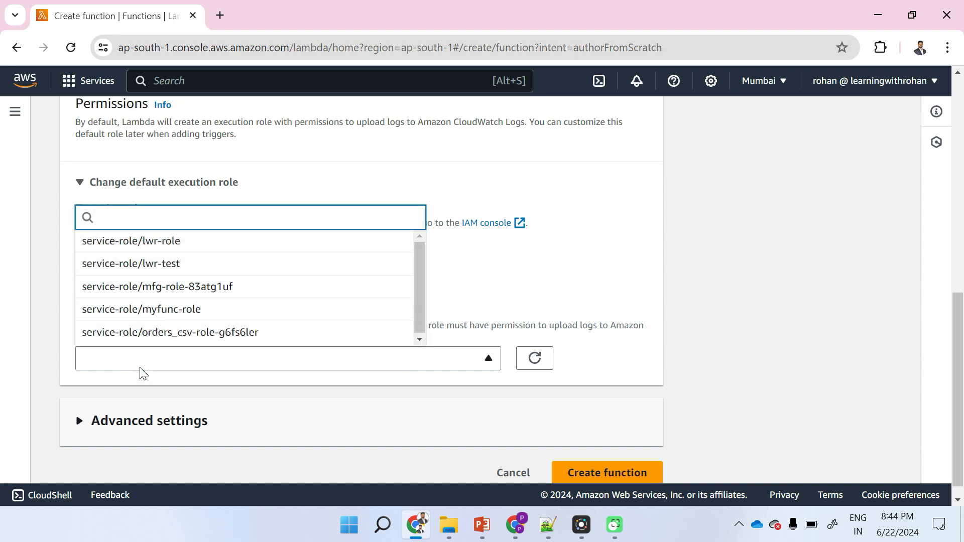
{"action": "left_click", "coordinate": [48, 275]}
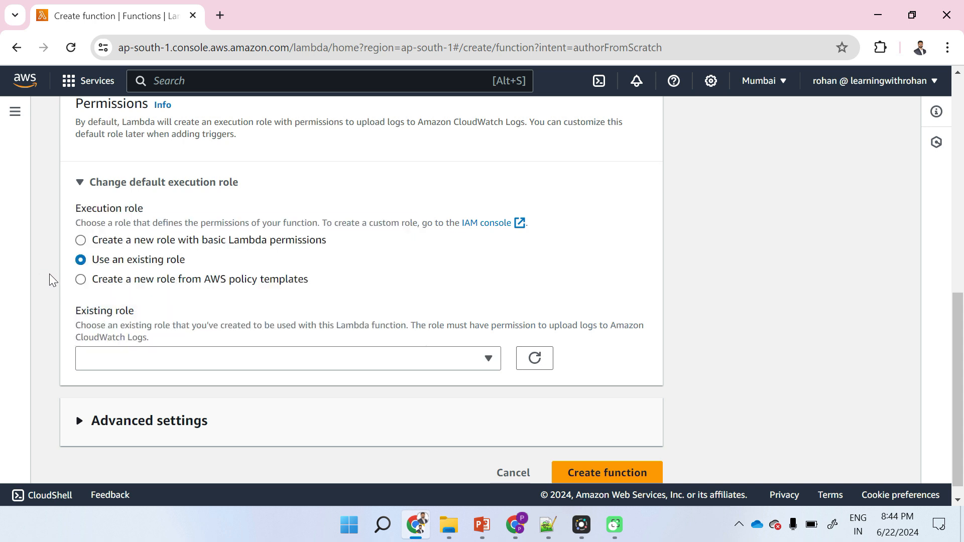
- Choose to create a new execution role from AWS policy templates and name the role lwr-test-role-print
{"action": "left_click", "coordinate": [81, 281]}
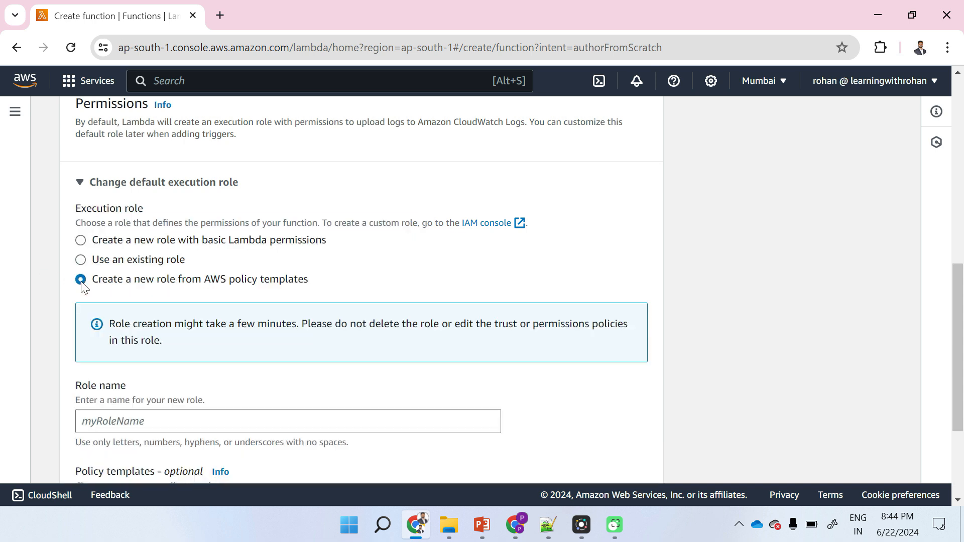
{"action": "scroll", "coordinate": [295, 316], "scroll_direction": "down", "scroll_amount": 2}
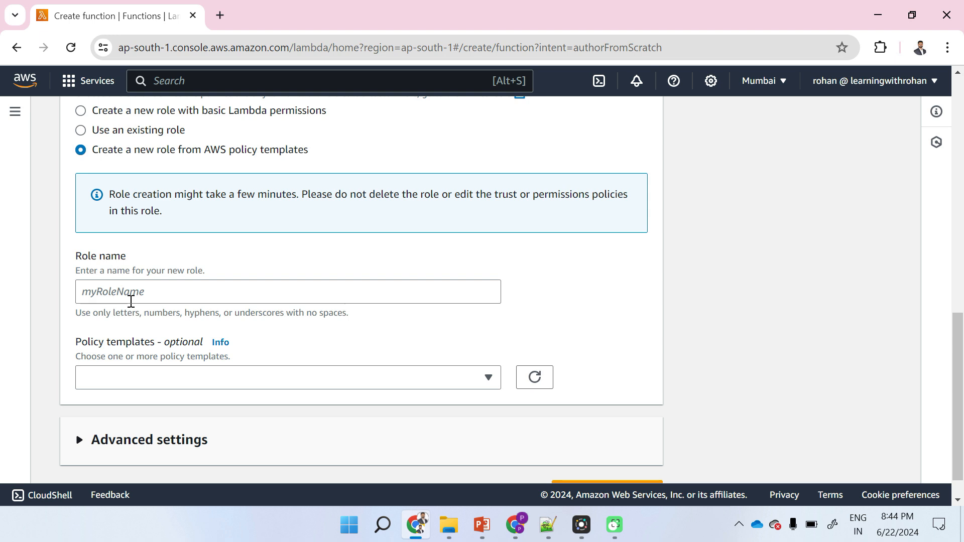
{"action": "left_click", "coordinate": [126, 297]}
{"action": "type", "text": "s3"}
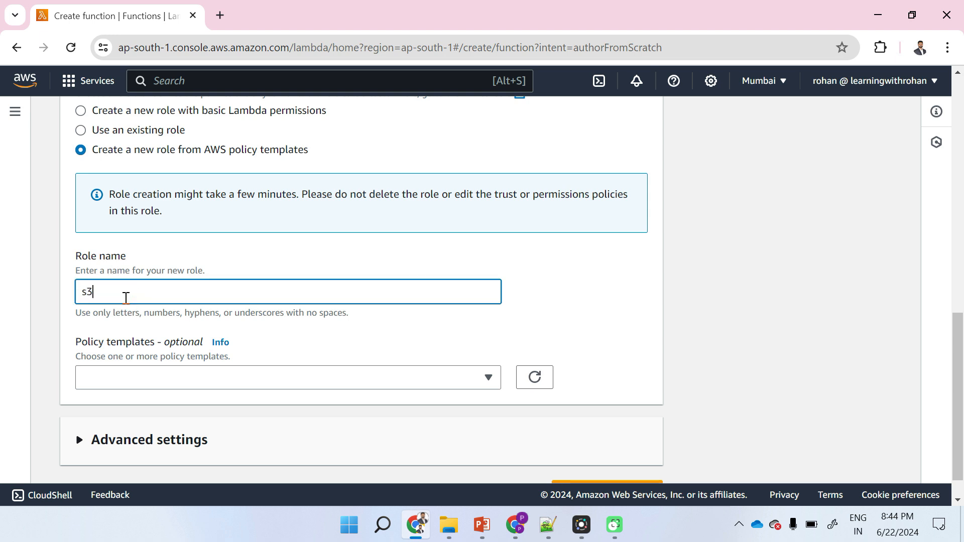
{"action": "key", "text": "BackSpace"}
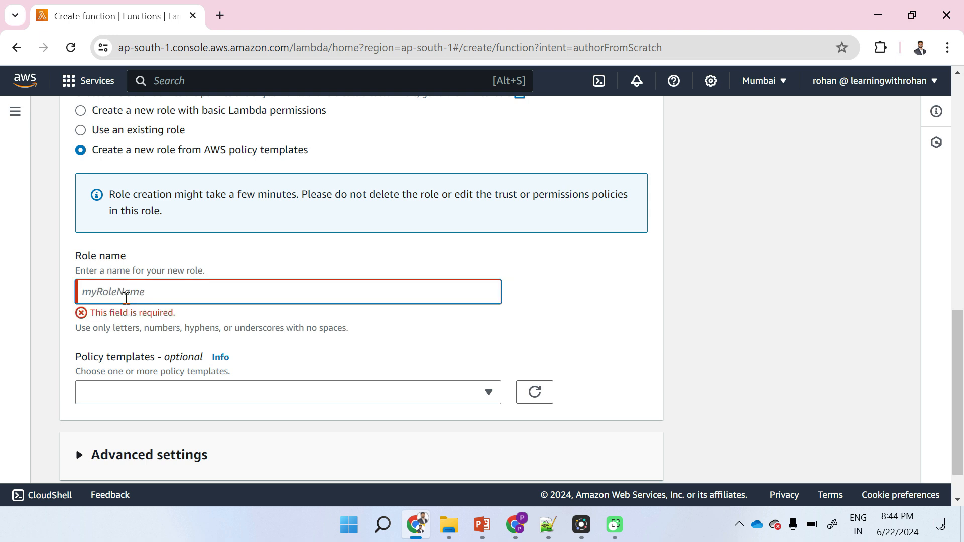
{"action": "type", "text": "lwr-test-role"}
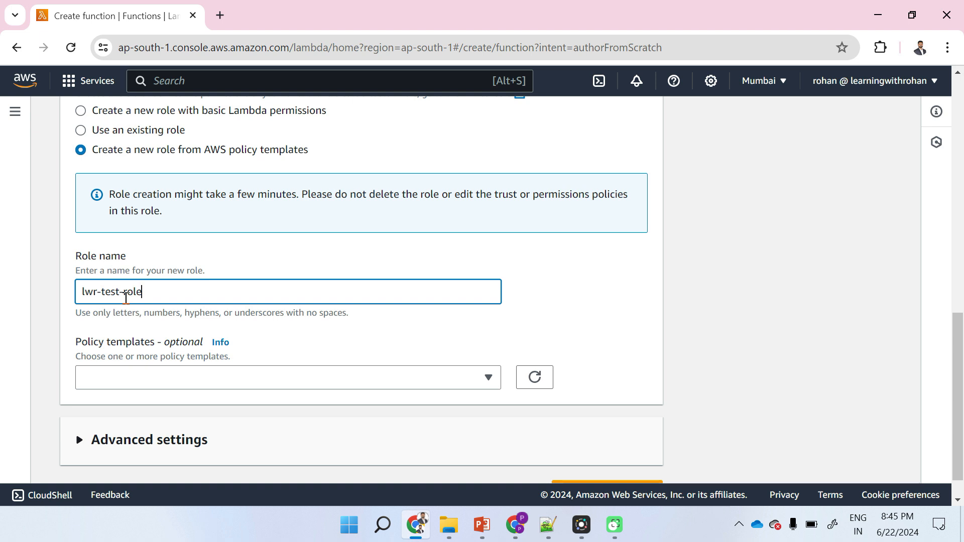
{"action": "type", "text": "-print"}
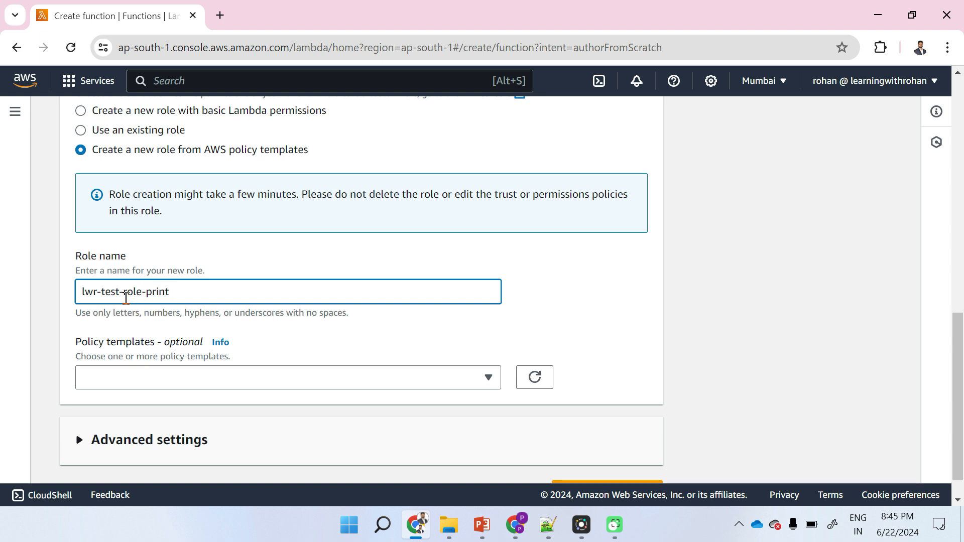
{"action": "scroll", "coordinate": [125, 298], "scroll_direction": "down", "scroll_amount": 1}
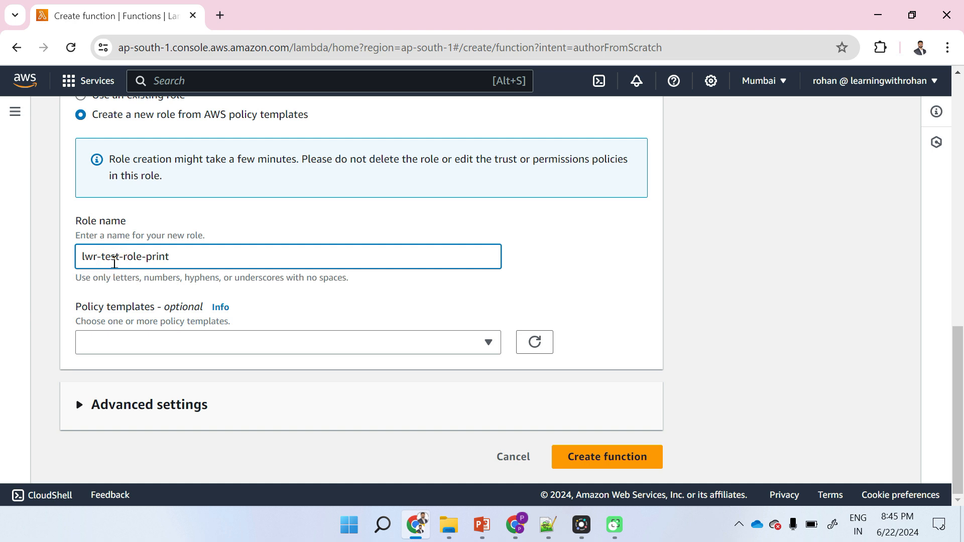
- Search the policy templates for s3 and add Amazon S3 object read-only permissions to the new role
{"action": "left_click", "coordinate": [114, 261]}
{"action": "left_click", "coordinate": [147, 347]}
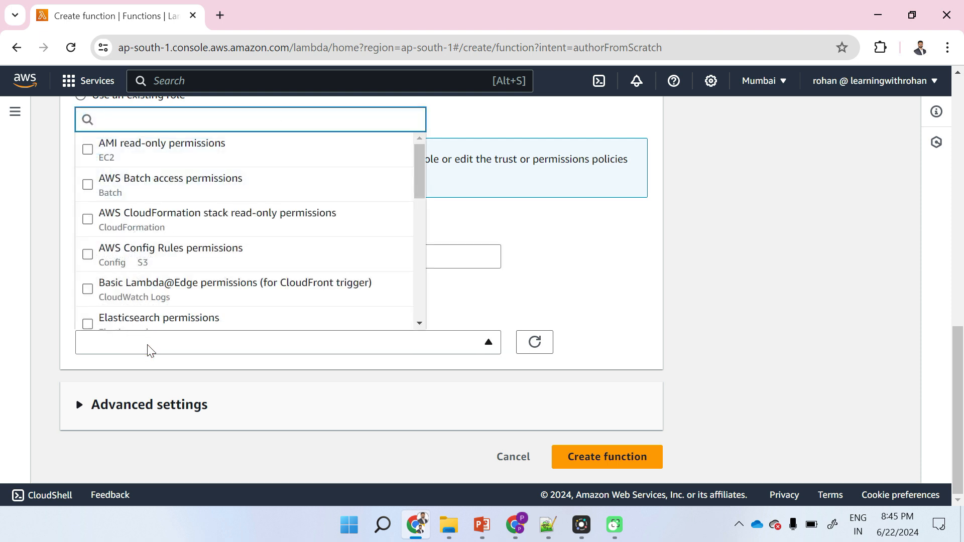
{"action": "type", "text": "s3"}
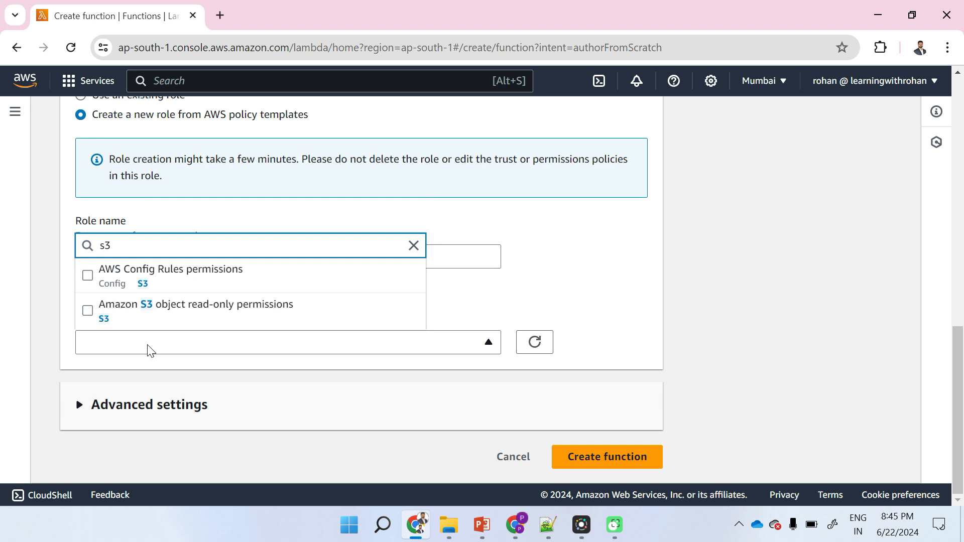
{"action": "left_click", "coordinate": [226, 314]}
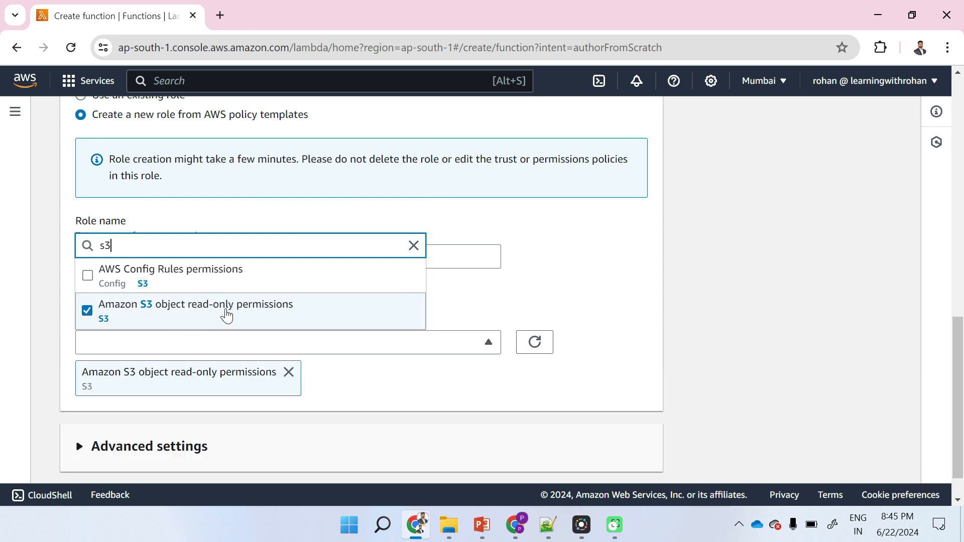
{"action": "left_click", "coordinate": [370, 399]}
{"action": "scroll", "coordinate": [372, 399], "scroll_direction": "down", "scroll_amount": 1}
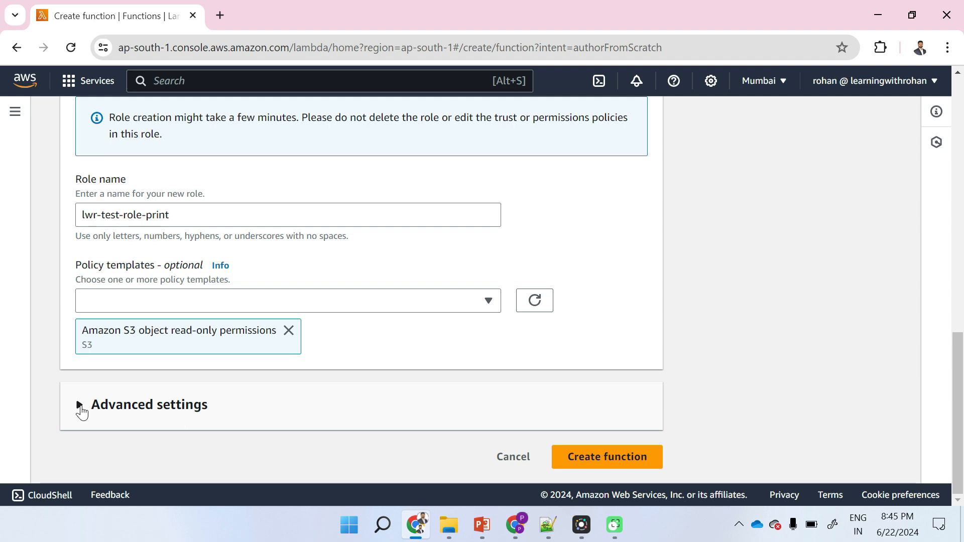
- Examine the options under Advanced settings, collapse them, and recheck the function's basic information
{"action": "left_click", "coordinate": [80, 409]}
{"action": "scroll", "coordinate": [81, 412], "scroll_direction": "down", "scroll_amount": 4}
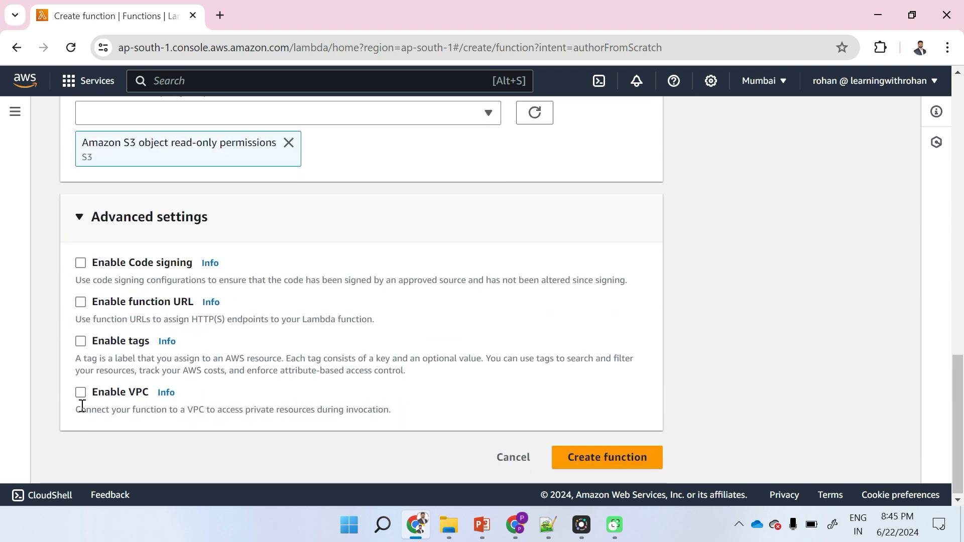
{"action": "left_click", "coordinate": [79, 217]}
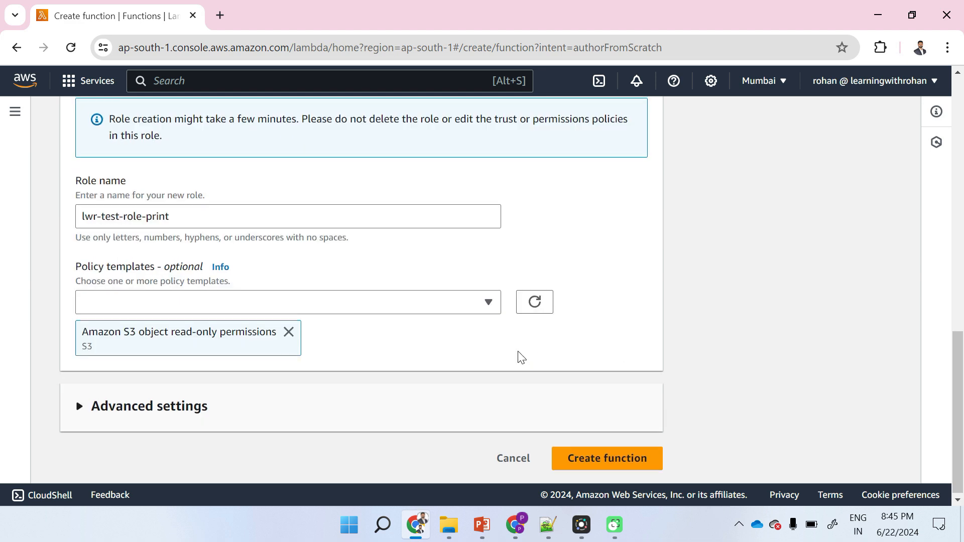
{"action": "scroll", "coordinate": [519, 357], "scroll_direction": "up", "scroll_amount": 12}
{"action": "scroll", "coordinate": [519, 356], "scroll_direction": "down", "scroll_amount": 1}
{"action": "scroll", "coordinate": [519, 351], "scroll_direction": "down", "scroll_amount": 2}
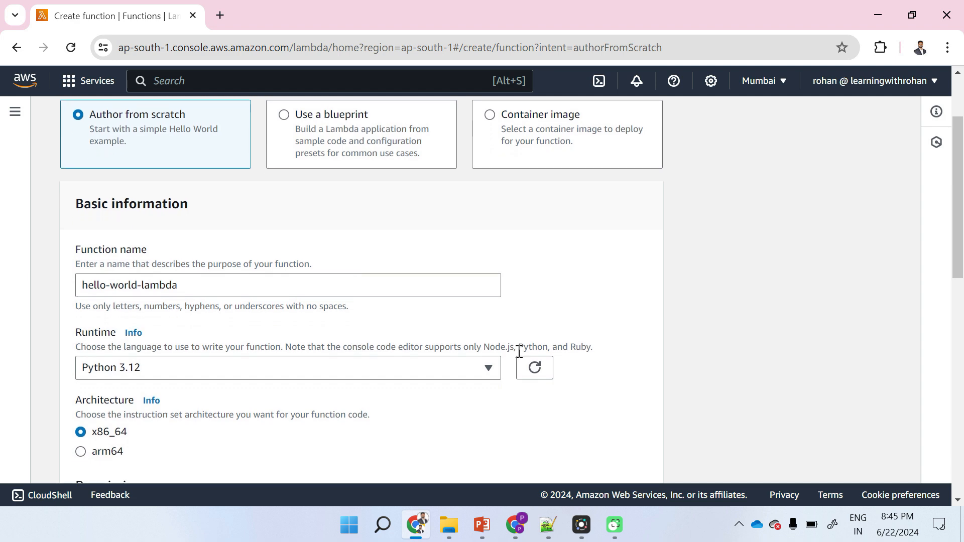
- Review the chosen runtime, execution role and policy template settings and create the hello-world-lambda function
{"action": "scroll", "coordinate": [243, 419], "scroll_direction": "down", "scroll_amount": 3}
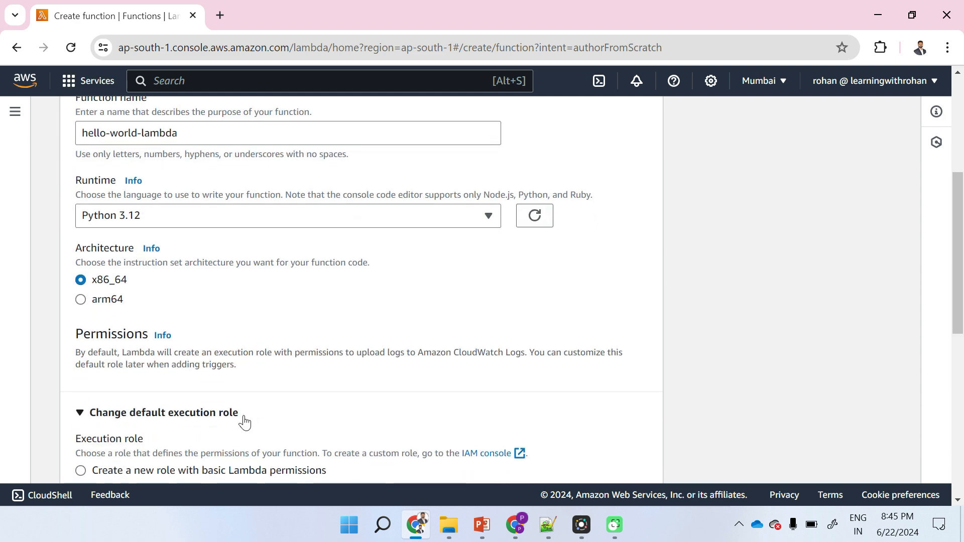
{"action": "scroll", "coordinate": [462, 450], "scroll_direction": "down", "scroll_amount": 6}
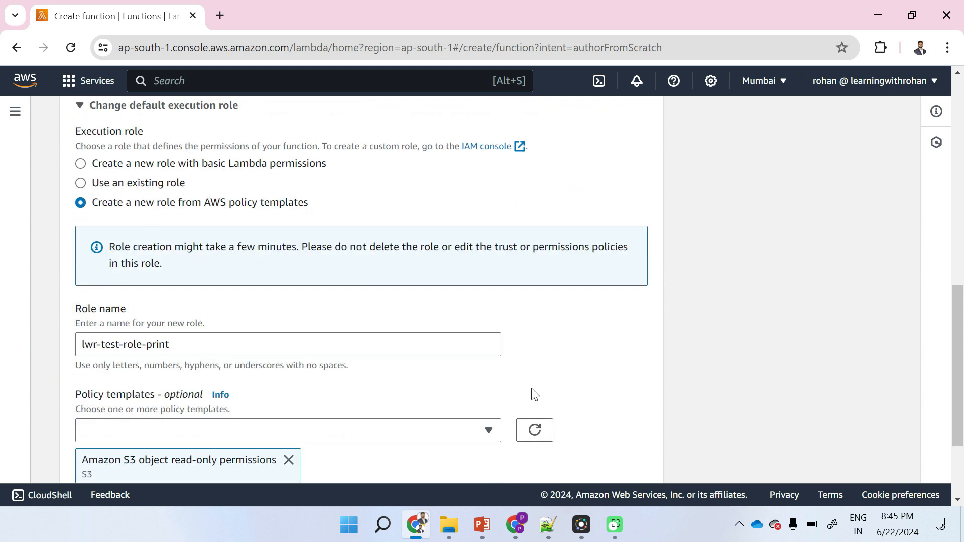
{"action": "scroll", "coordinate": [532, 393], "scroll_direction": "down", "scroll_amount": 3}
{"action": "left_click", "coordinate": [603, 461]}
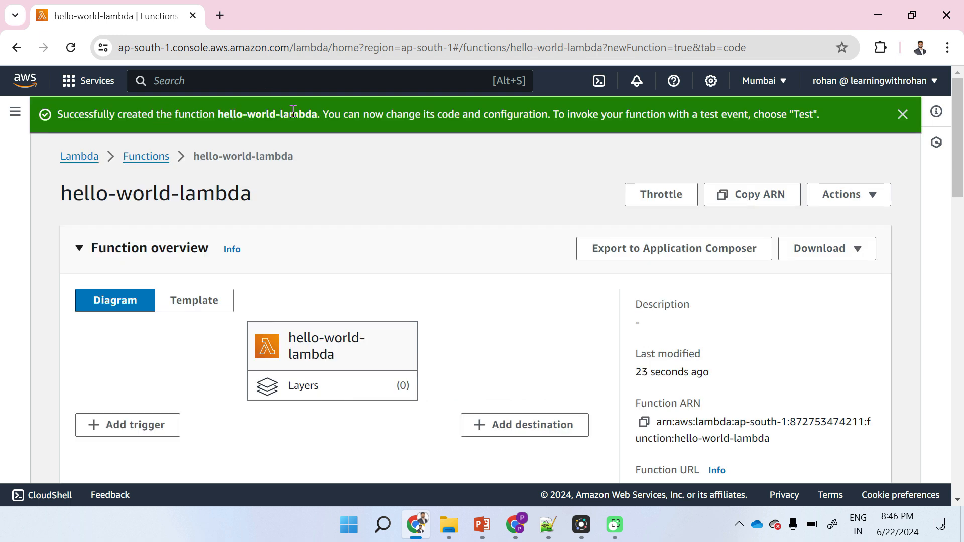
- Examine the new function's overview diagram, details and default Python code source
{"action": "scroll", "coordinate": [503, 237], "scroll_direction": "down", "scroll_amount": 2}
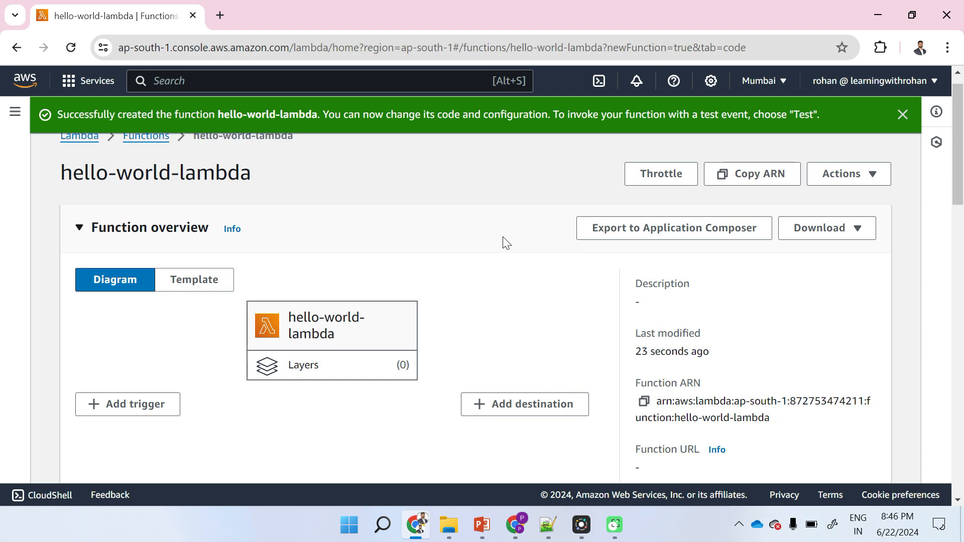
{"action": "scroll", "coordinate": [503, 237], "scroll_direction": "up", "scroll_amount": 2}
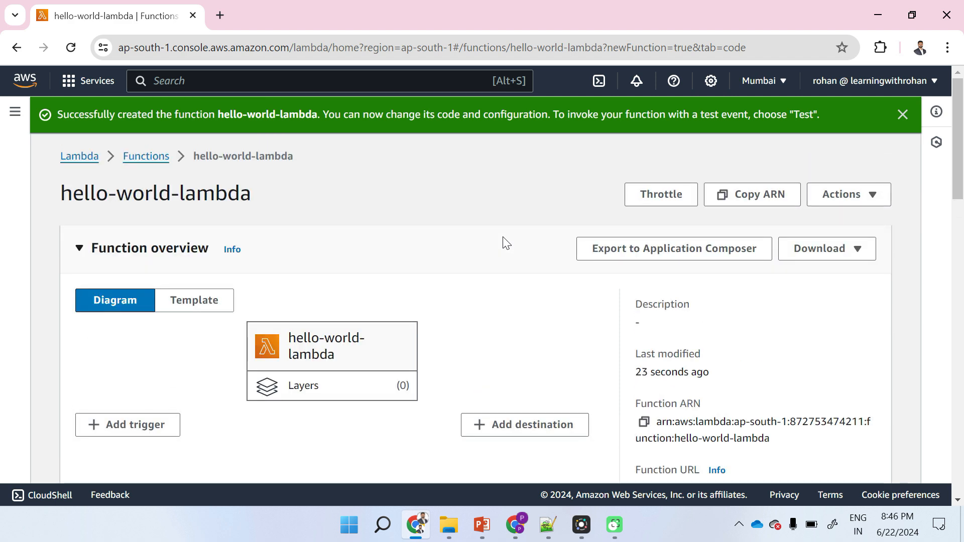
{"action": "scroll", "coordinate": [504, 241], "scroll_direction": "down", "scroll_amount": 1}
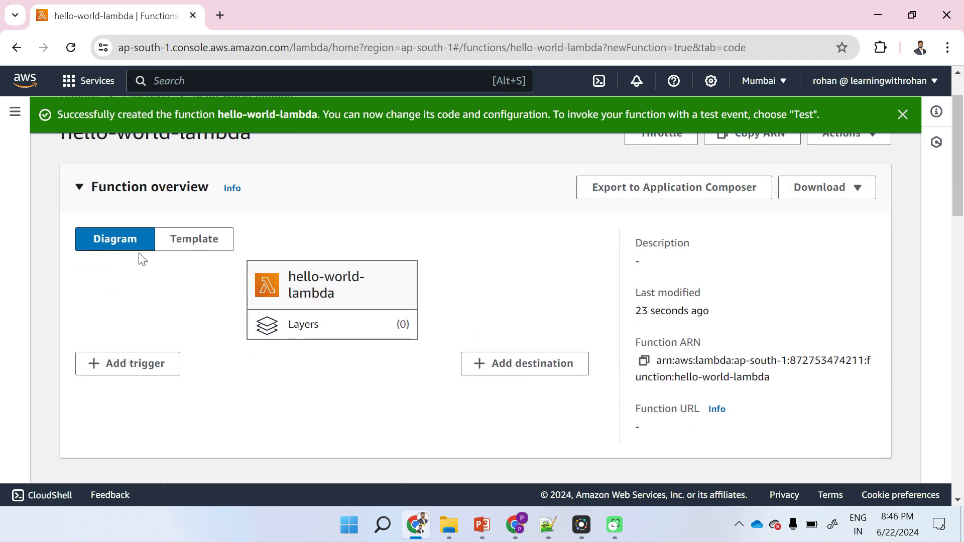
{"action": "scroll", "coordinate": [409, 346], "scroll_direction": "down", "scroll_amount": 1}
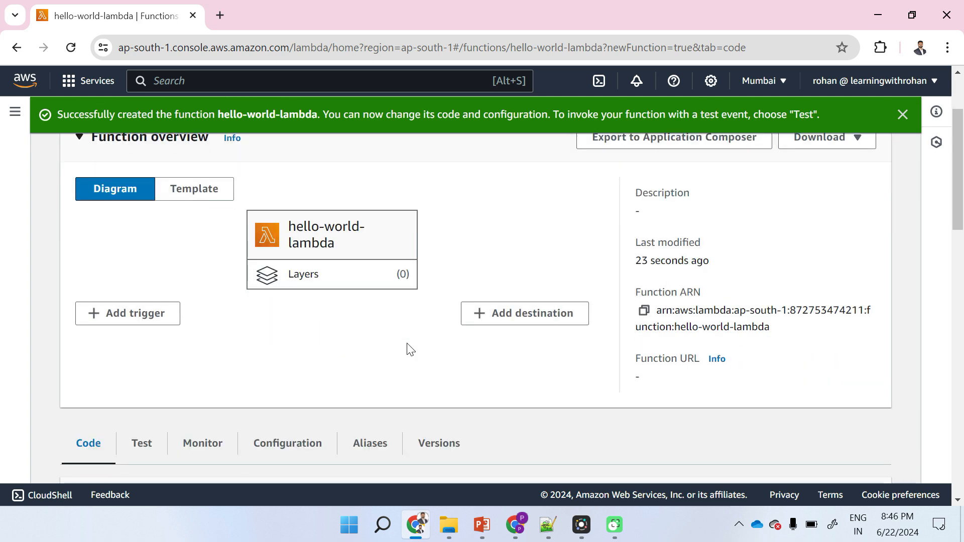
{"action": "scroll", "coordinate": [408, 345], "scroll_direction": "down", "scroll_amount": 5}
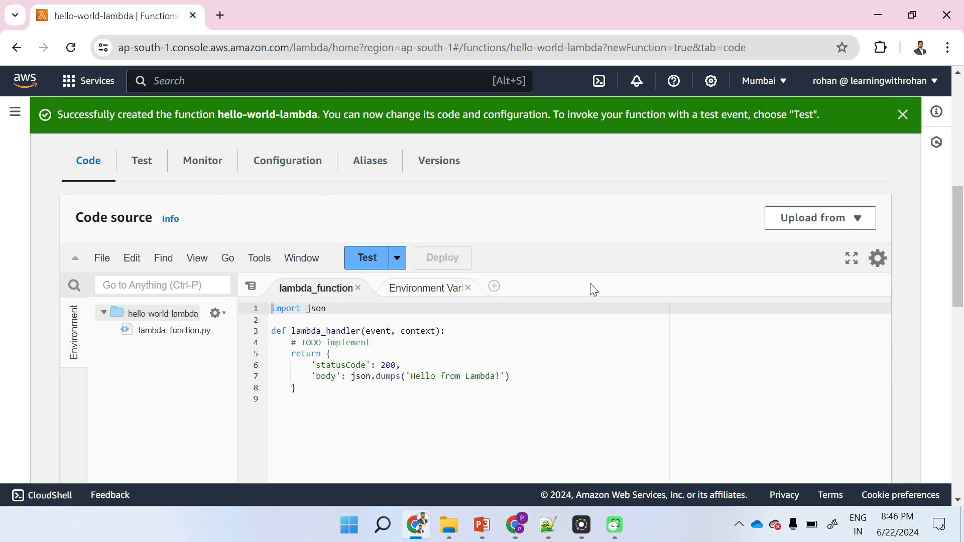
{"action": "scroll", "coordinate": [588, 289], "scroll_direction": "down", "scroll_amount": 1}
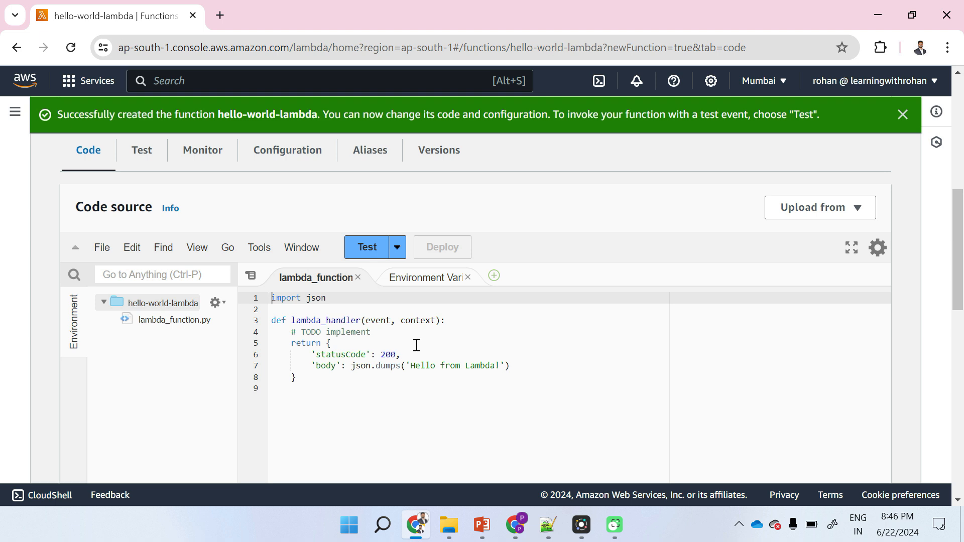
{"action": "scroll", "coordinate": [416, 345], "scroll_direction": "down", "scroll_amount": 1}
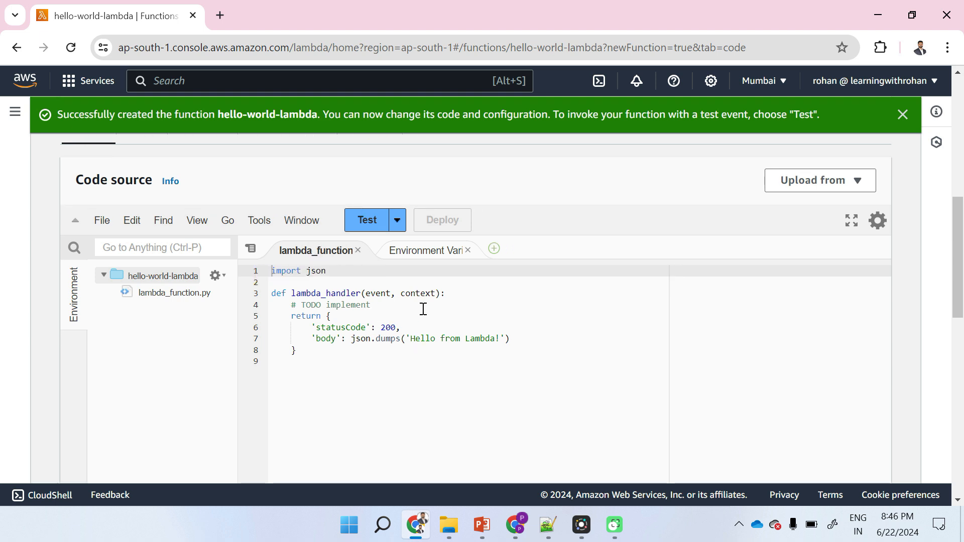
- Below the TODO comment in lambda_handler, add the lines message = "Hello Lambda" and print(message)
{"action": "left_click", "coordinate": [400, 303]}
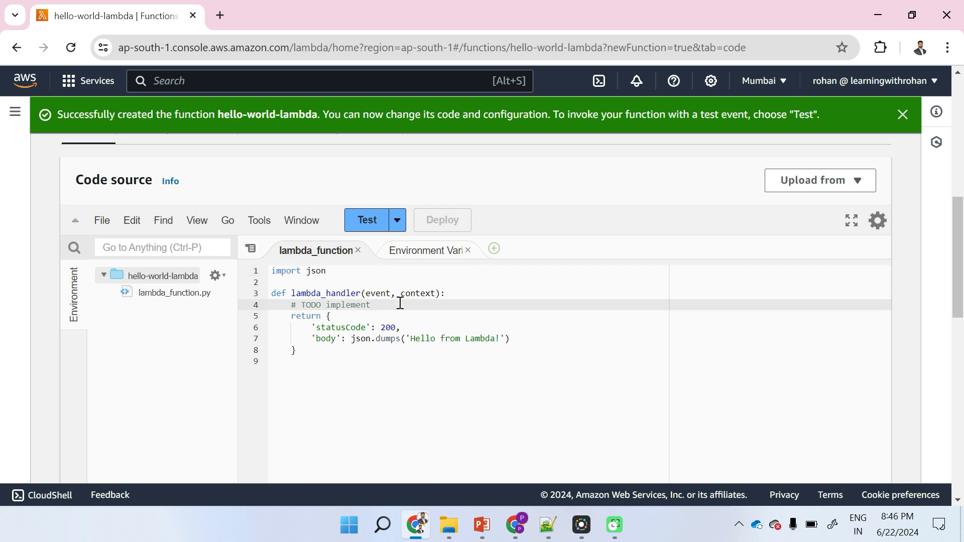
{"action": "key", "text": "Return"}
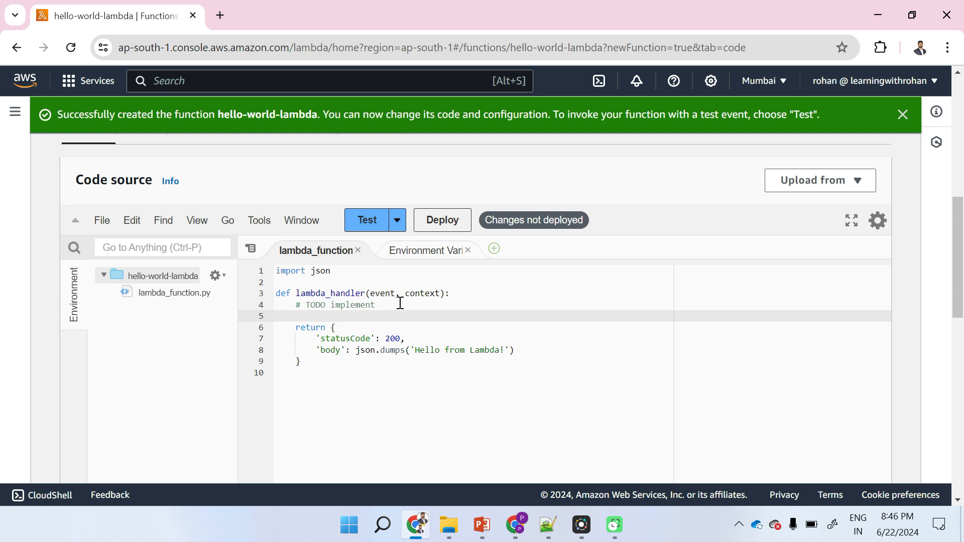
{"action": "type", "text": "message - =\"Hello"}
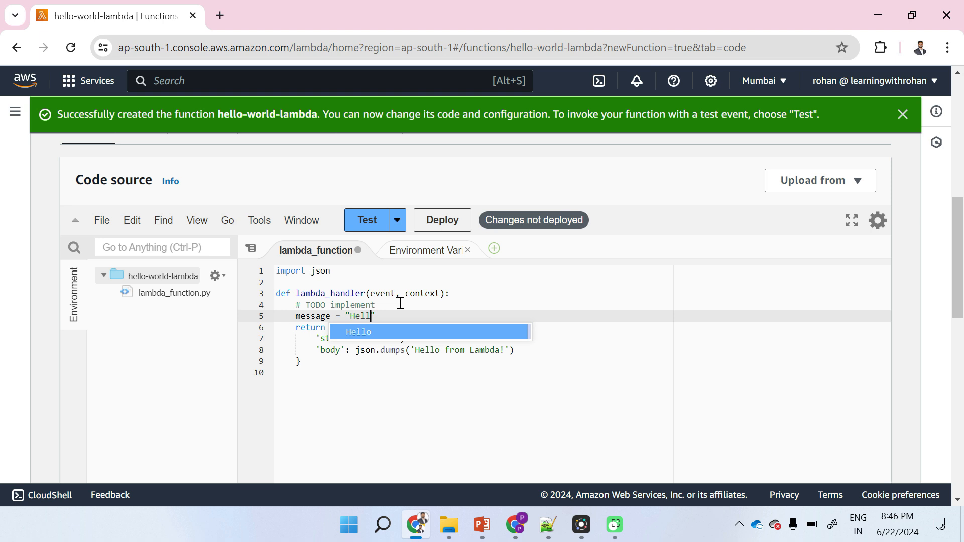
{"action": "type", "text": " Lambda"}
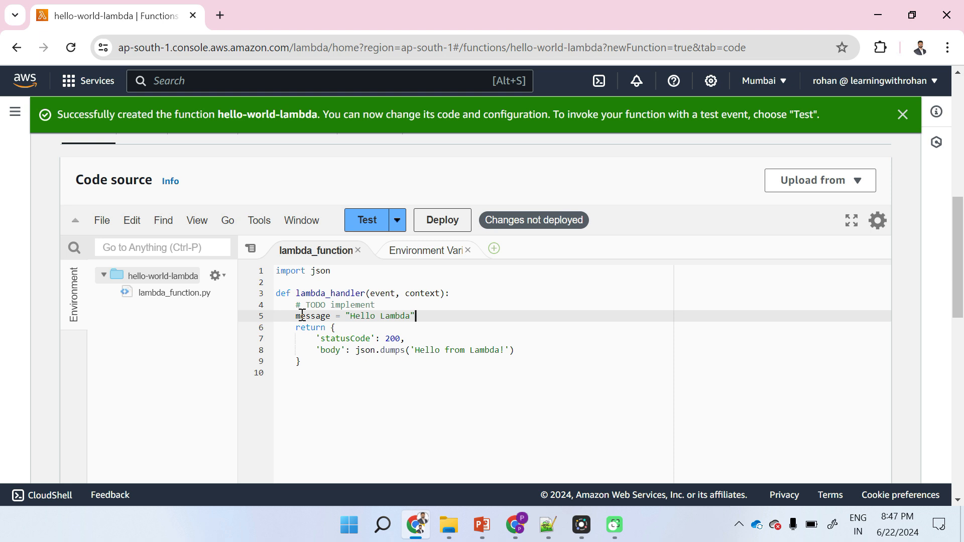
{"action": "key", "text": "Return"}
{"action": "type", "text": "print(message"}
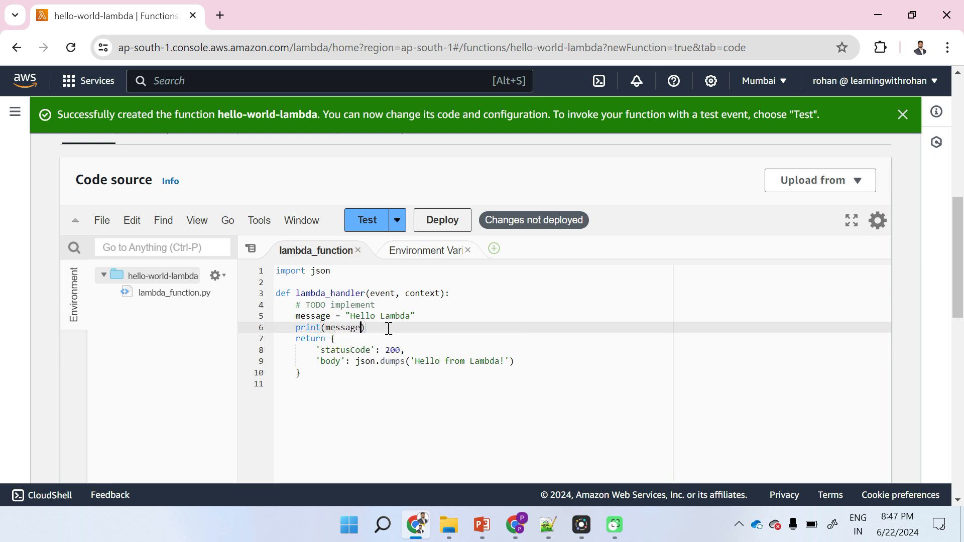
{"action": "double_click", "coordinate": [317, 316]}
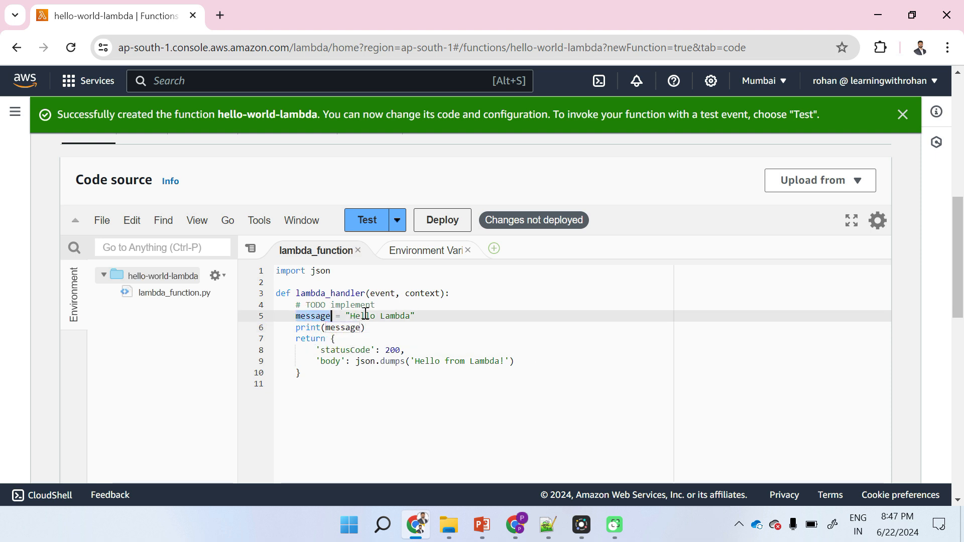
{"action": "left_click_drag", "start_coordinate": [365, 315], "coordinate": [342, 326]}
{"action": "left_click", "coordinate": [342, 327]}
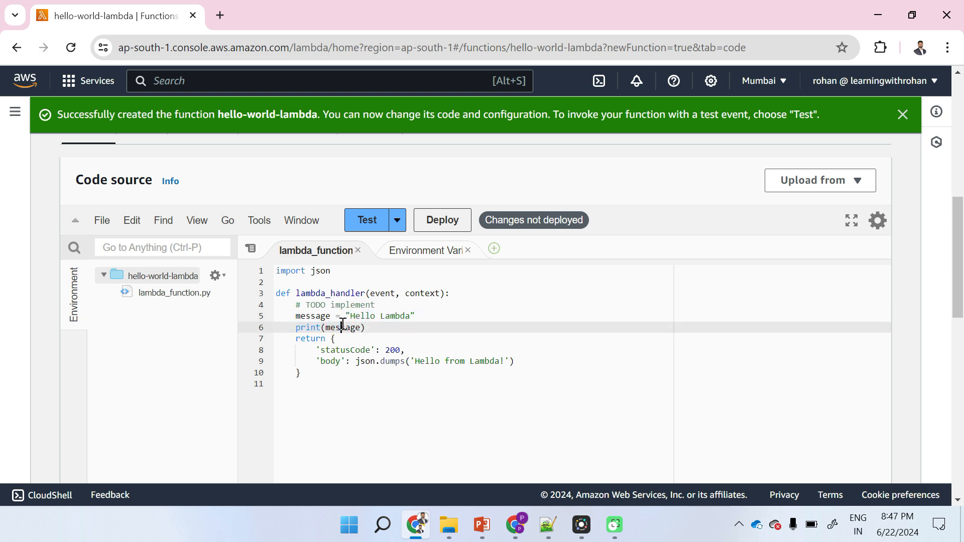
- Replace the fixed text in the returned body's json.dumps call with the message variable and deploy the code
{"action": "left_click", "coordinate": [297, 338]}
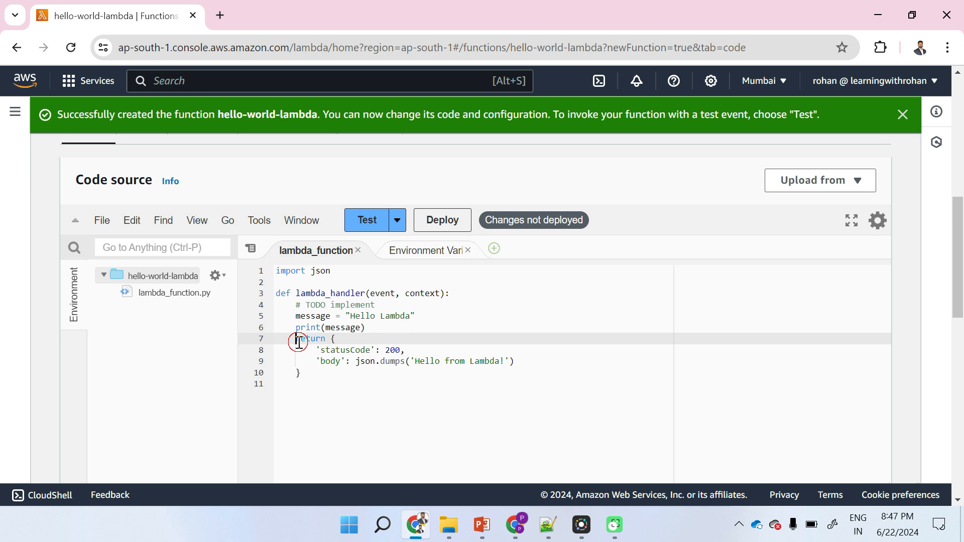
{"action": "left_click", "coordinate": [311, 372], "text": "shift"}
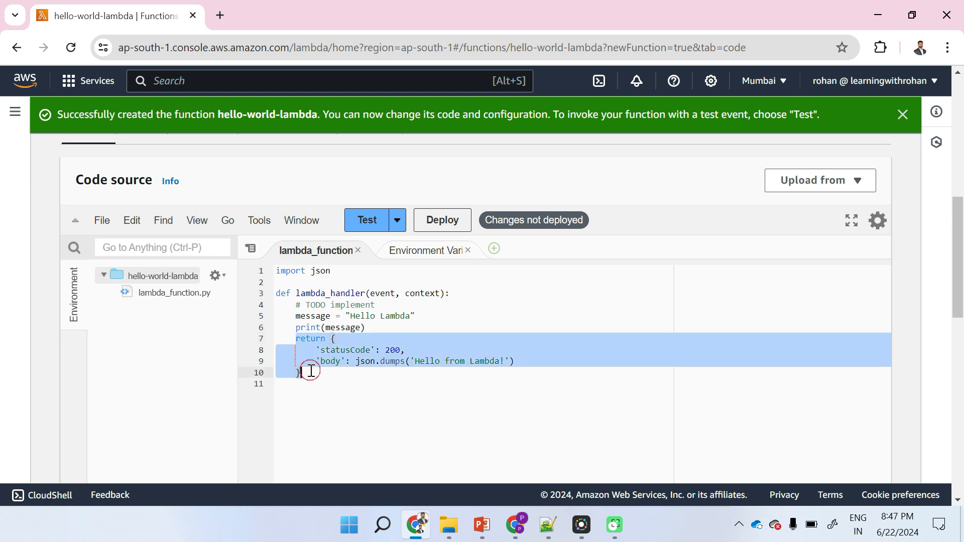
{"action": "left_click", "coordinate": [424, 362]}
{"action": "left_click", "coordinate": [411, 361]}
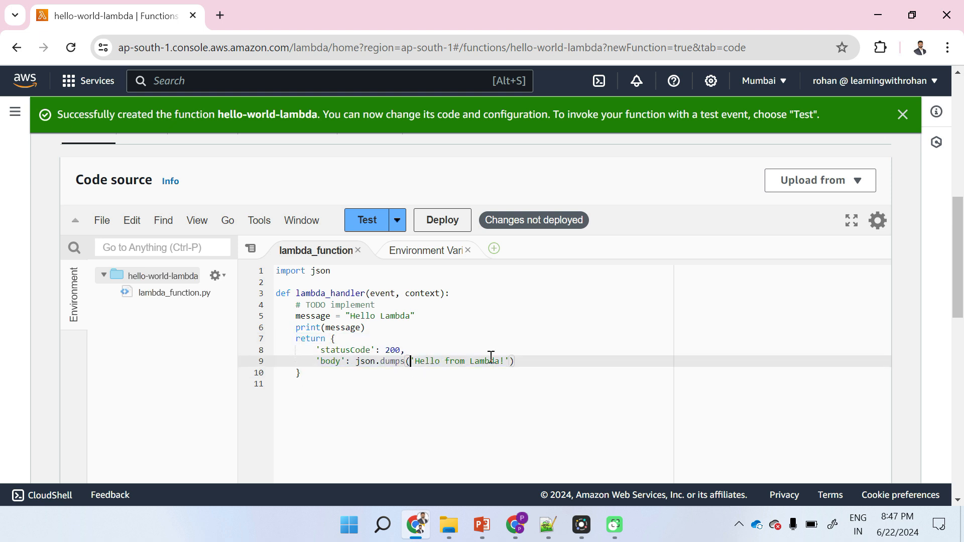
{"action": "left_click", "coordinate": [510, 361], "text": "shift"}
{"action": "type", "text": "message"}
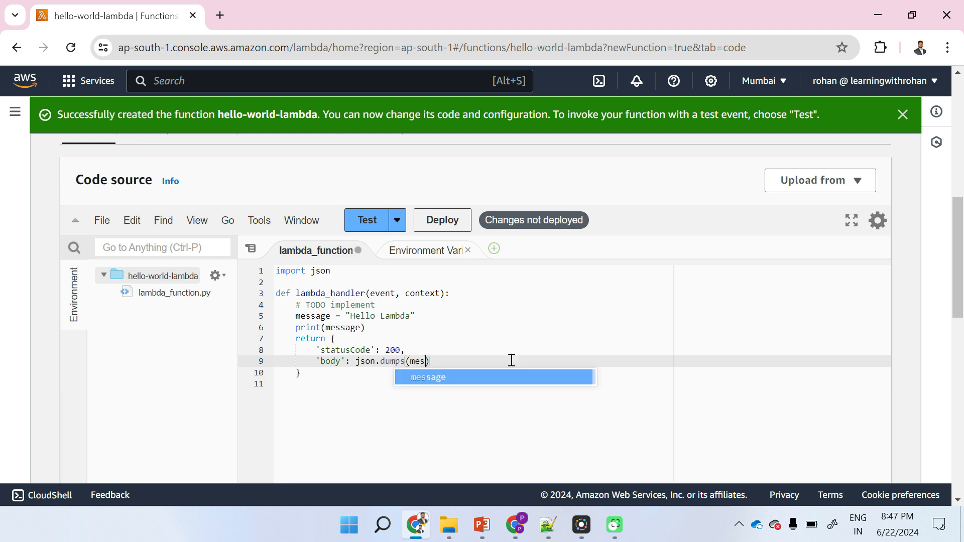
{"action": "key", "text": "Return"}
{"action": "key", "text": "BackSpace"}
{"action": "key", "text": "BackSpace"}
{"action": "key", "text": "BackSpace"}
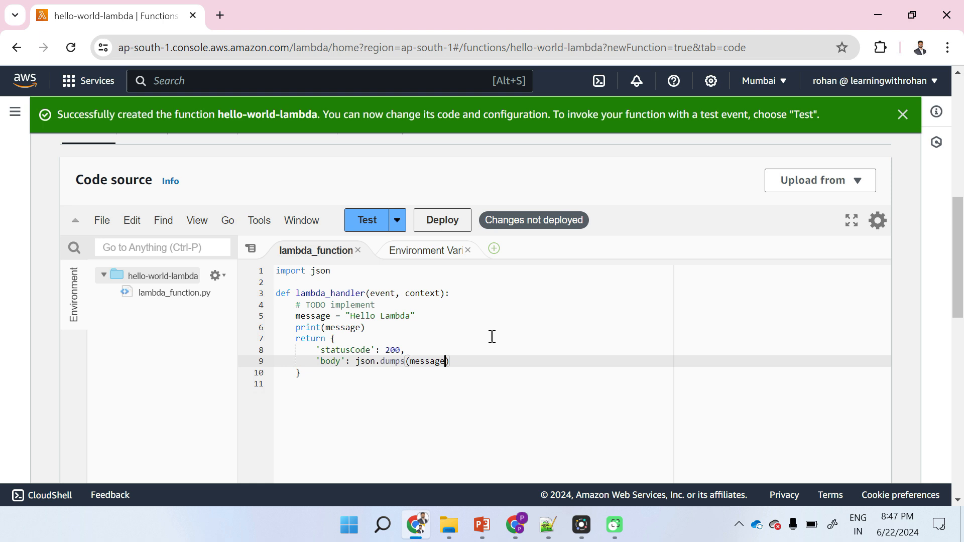
{"action": "left_click", "coordinate": [473, 360]}
{"action": "left_click", "coordinate": [435, 223]}
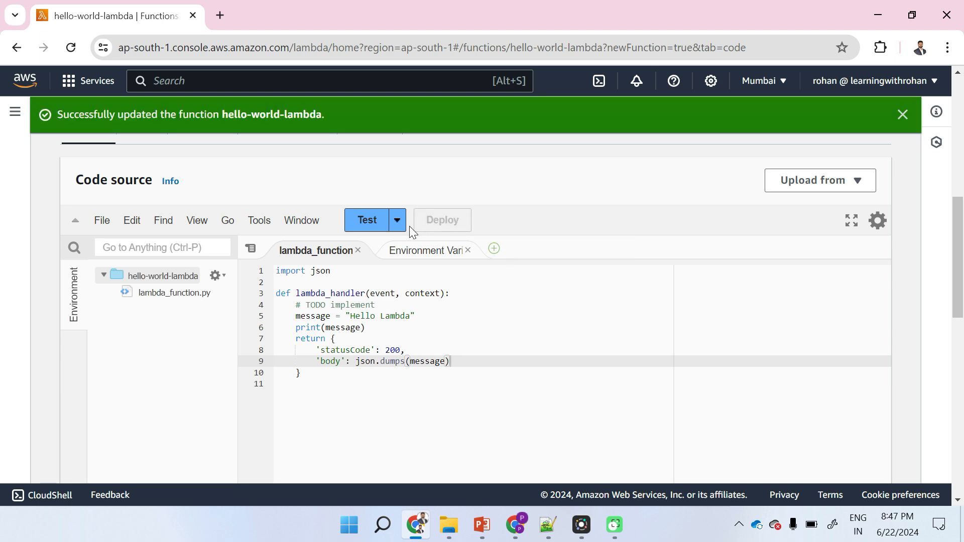
- Create and save a private test event named print-msg, keeping the hello-world template and its default event JSON
{"action": "left_click", "coordinate": [366, 221]}
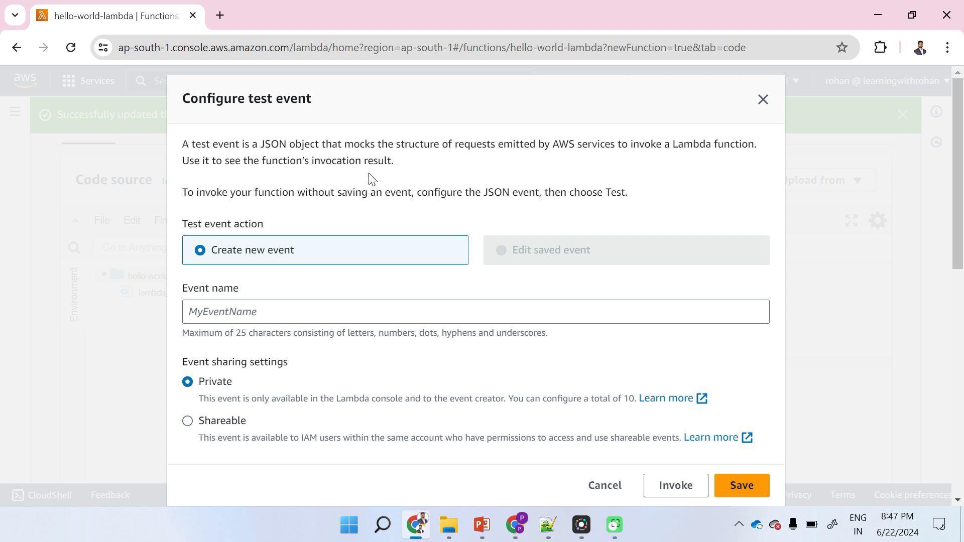
{"action": "scroll", "coordinate": [370, 178], "scroll_direction": "down", "scroll_amount": 3}
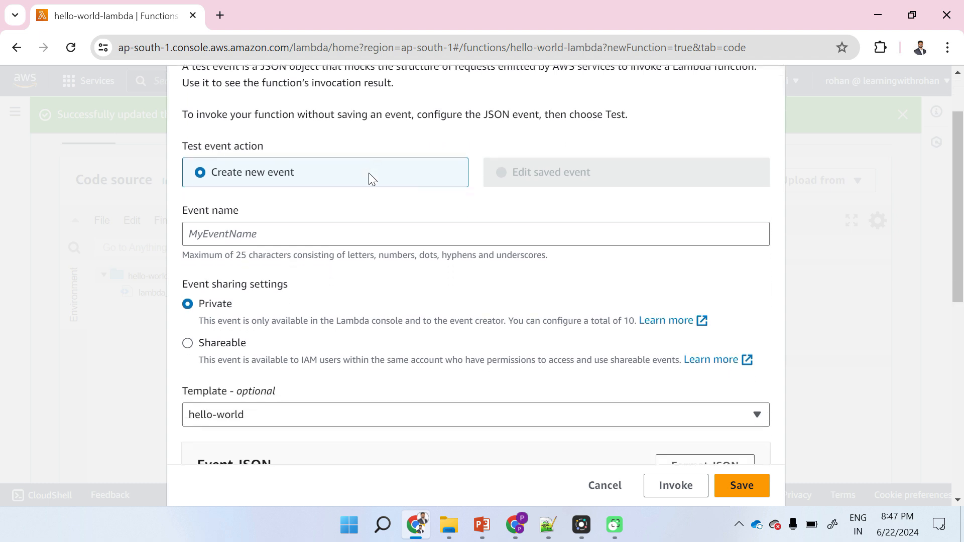
{"action": "left_click", "coordinate": [258, 216]}
{"action": "type", "text": "print-"}
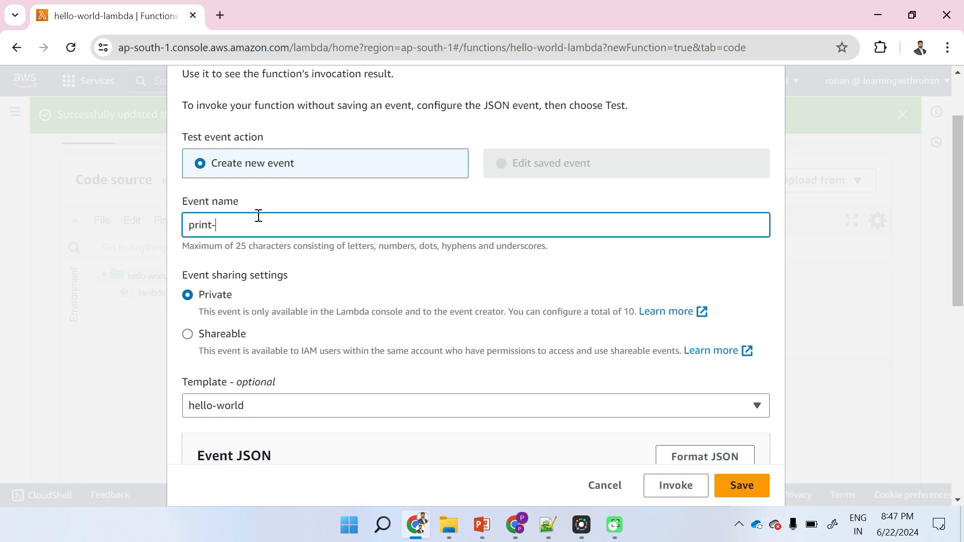
{"action": "type", "text": "msg"}
{"action": "scroll", "coordinate": [258, 216], "scroll_direction": "down", "scroll_amount": 1}
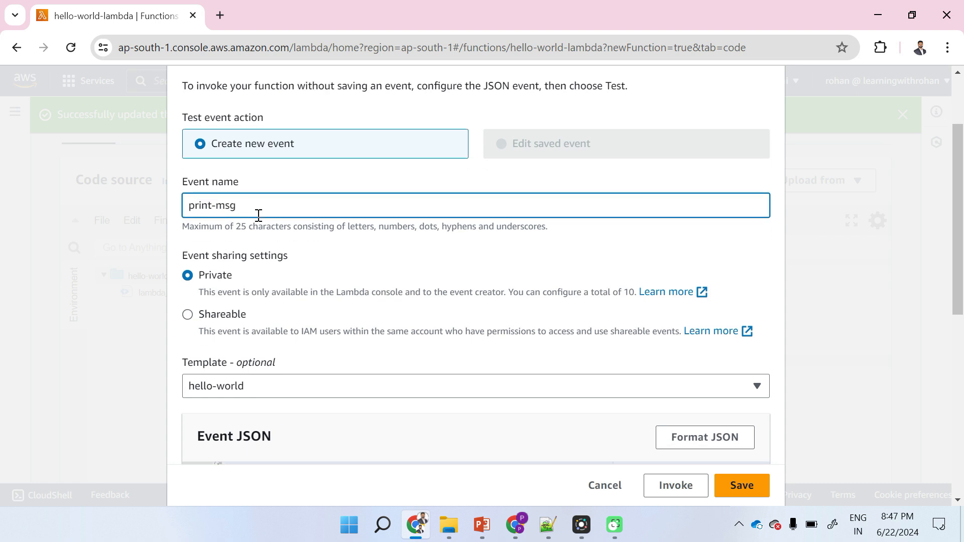
{"action": "scroll", "coordinate": [256, 211], "scroll_direction": "down", "scroll_amount": 1}
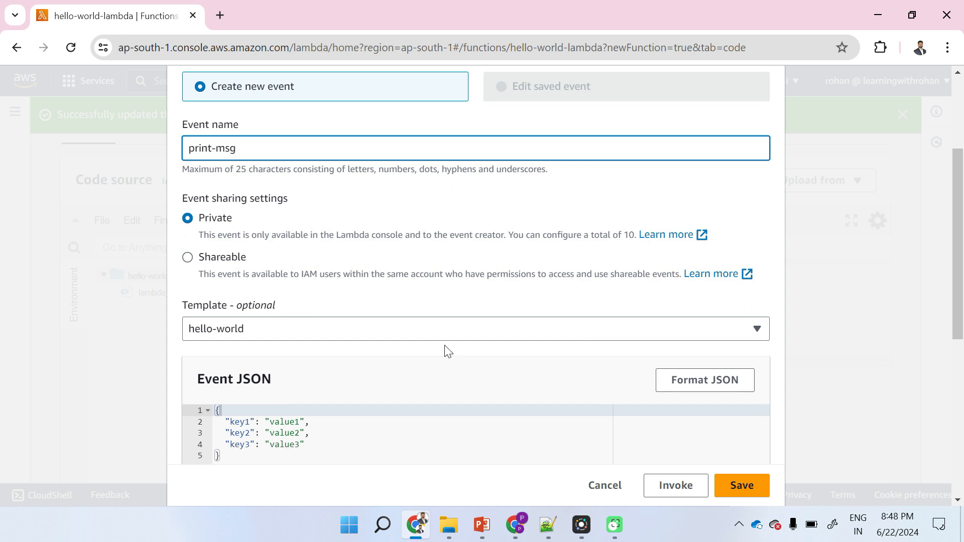
{"action": "scroll", "coordinate": [447, 351], "scroll_direction": "down", "scroll_amount": 2}
{"action": "scroll", "coordinate": [447, 349], "scroll_direction": "down", "scroll_amount": 1}
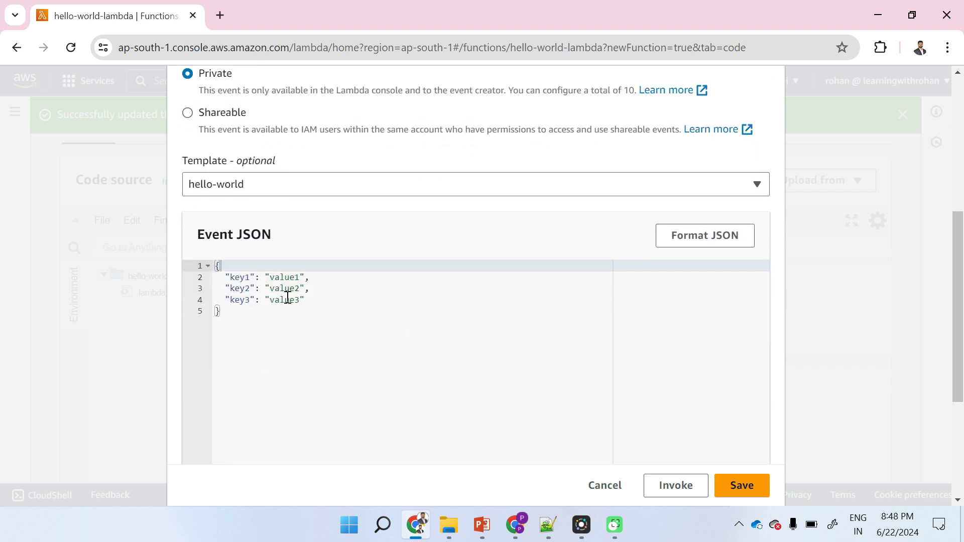
{"action": "left_click", "coordinate": [225, 277]}
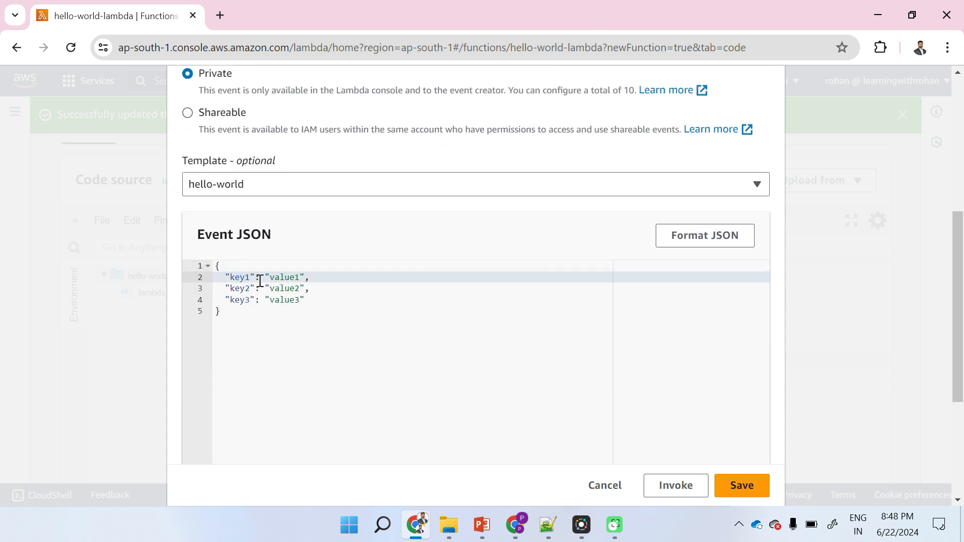
{"action": "scroll", "coordinate": [372, 313], "scroll_direction": "down", "scroll_amount": 1}
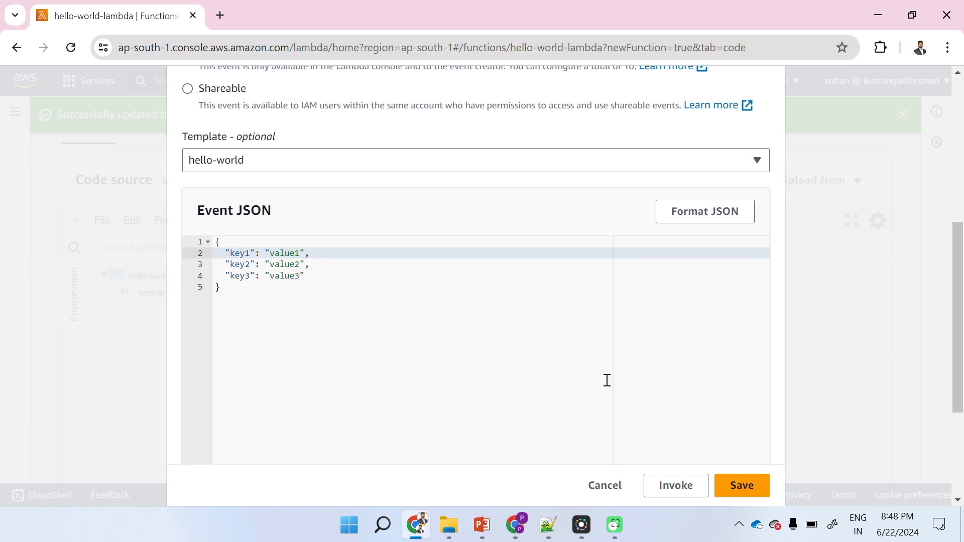
{"action": "left_click", "coordinate": [742, 483]}
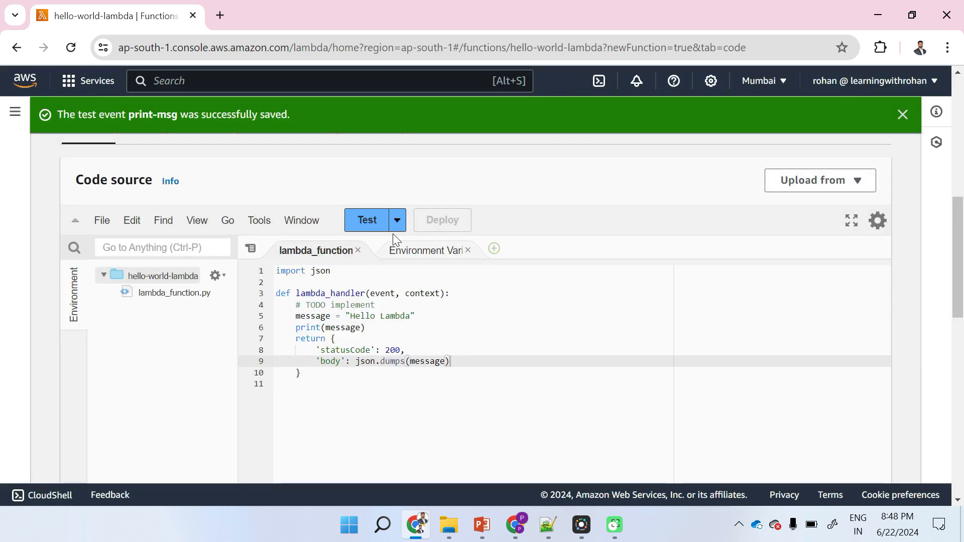
- Run the function with the saved print-msg test event and review the execution results
{"action": "left_click", "coordinate": [397, 221]}
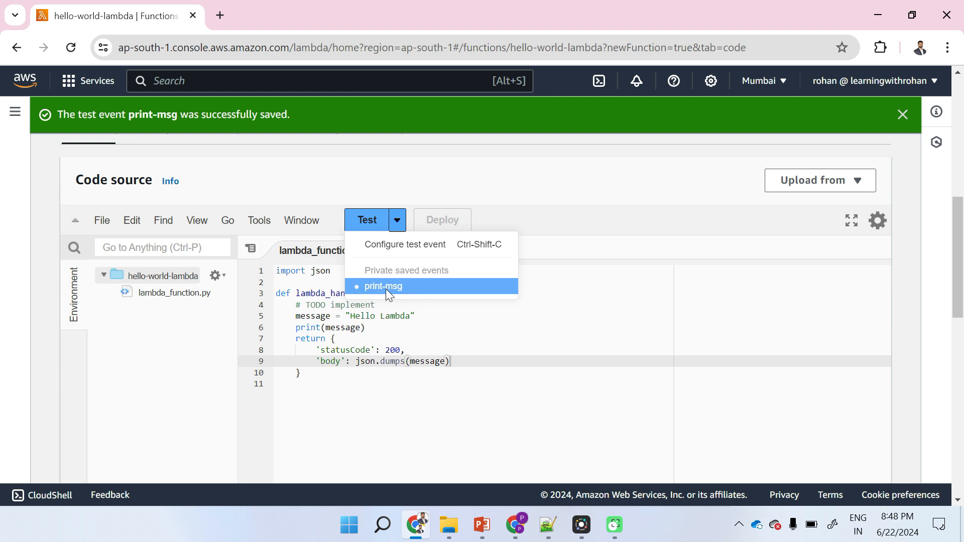
{"action": "left_click", "coordinate": [365, 224]}
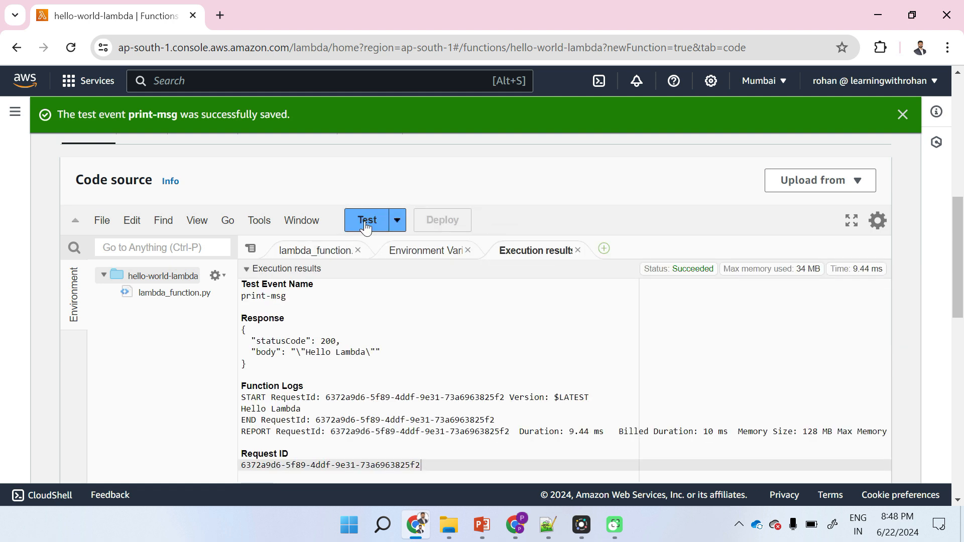
{"action": "scroll", "coordinate": [452, 327], "scroll_direction": "down", "scroll_amount": 2}
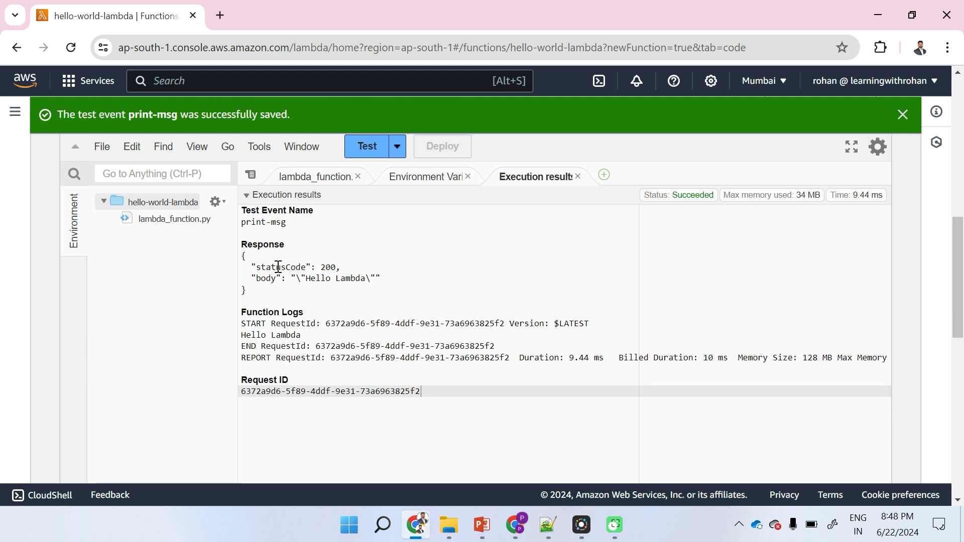
- Examine the returned body, the printed message and the request ID in the execution results of the print-msg test
{"action": "left_click_drag", "start_coordinate": [306, 278], "coordinate": [244, 329]}
{"action": "left_click", "coordinate": [310, 335]}
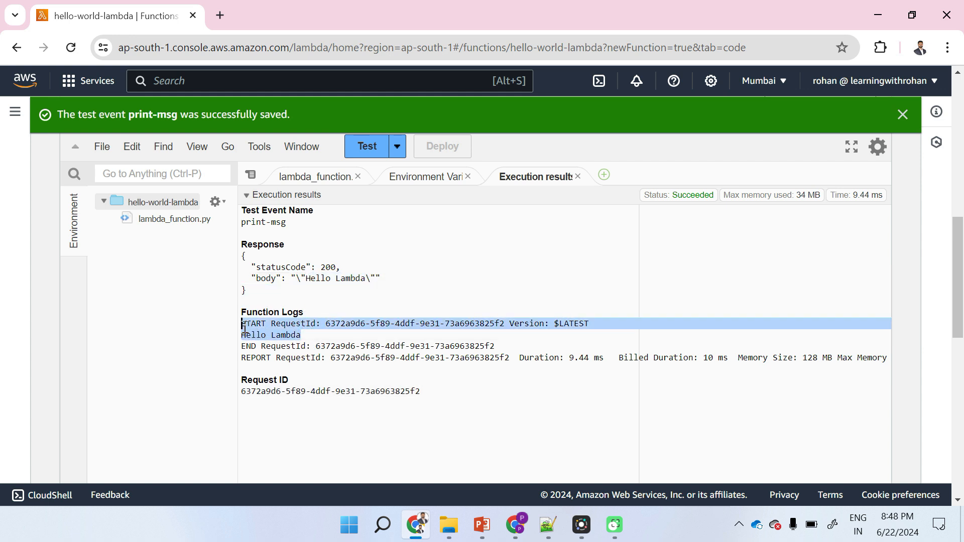
{"action": "double_click", "coordinate": [244, 326]}
{"action": "double_click", "coordinate": [253, 334]}
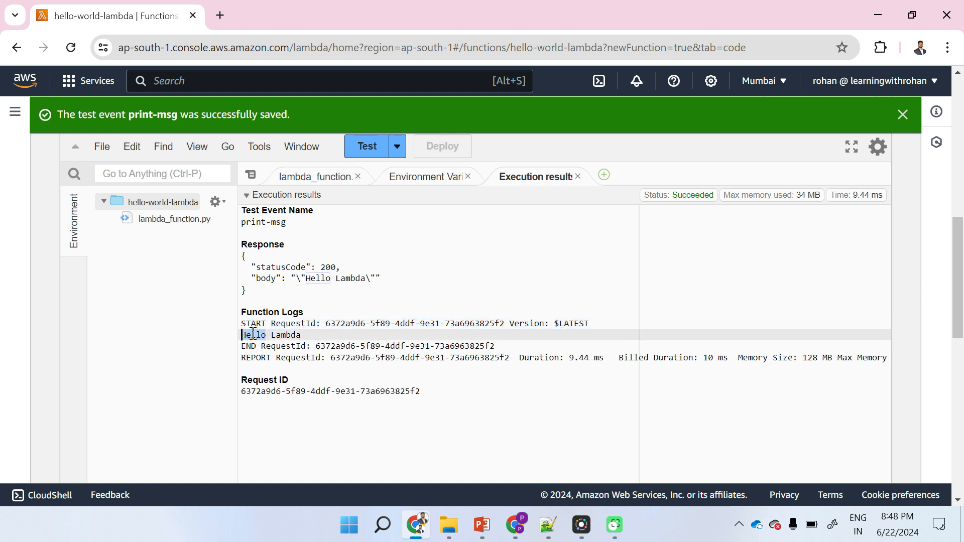
{"action": "left_click", "coordinate": [251, 345]}
{"action": "left_click", "coordinate": [271, 348]}
{"action": "double_click", "coordinate": [271, 348]}
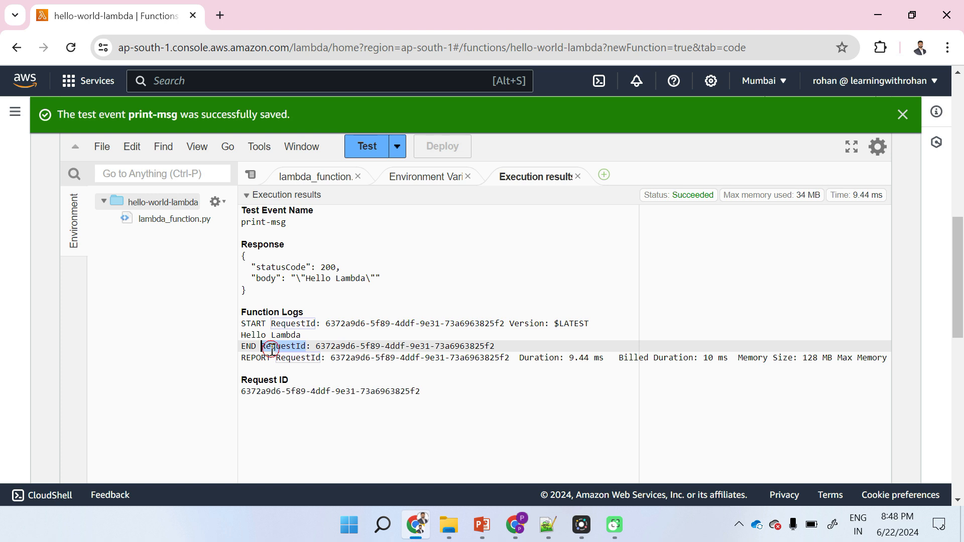
{"action": "left_click", "coordinate": [317, 346]}
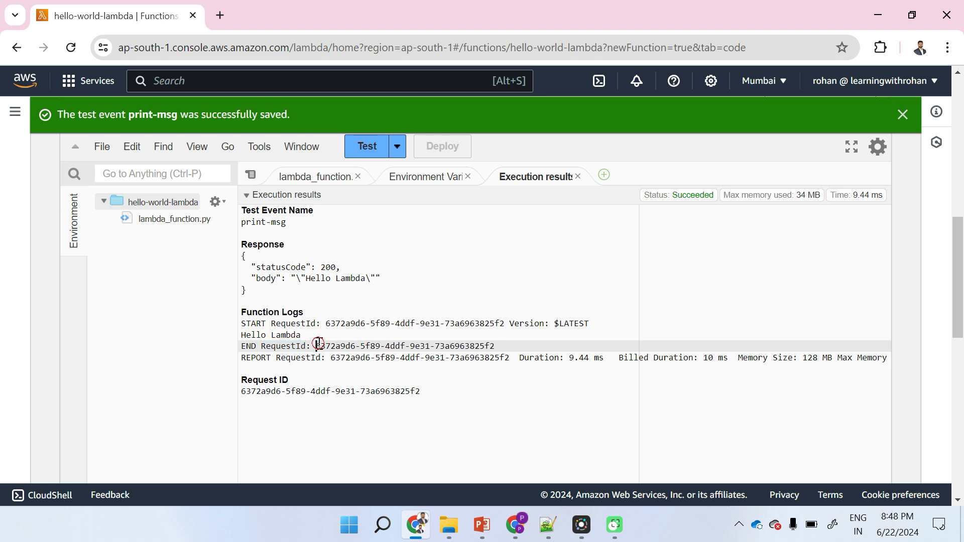
{"action": "left_click", "coordinate": [501, 345], "text": "shift"}
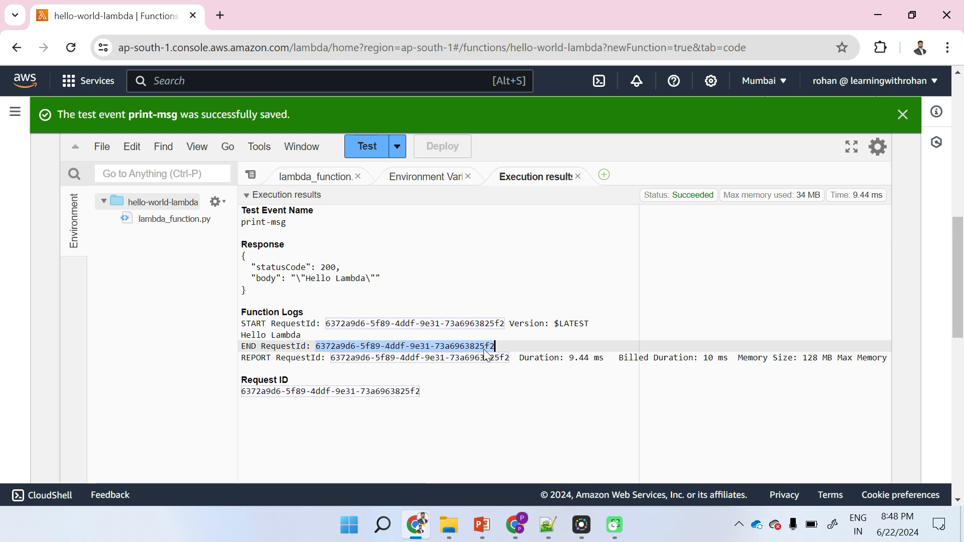
- Examine the duration, billed duration and memory figures in the REPORT line, and the message in the response body
{"action": "left_click", "coordinate": [574, 359]}
{"action": "left_click_drag", "start_coordinate": [573, 358], "coordinate": [598, 357]}
{"action": "scroll", "coordinate": [602, 358], "scroll_direction": "right", "scroll_amount": 1}
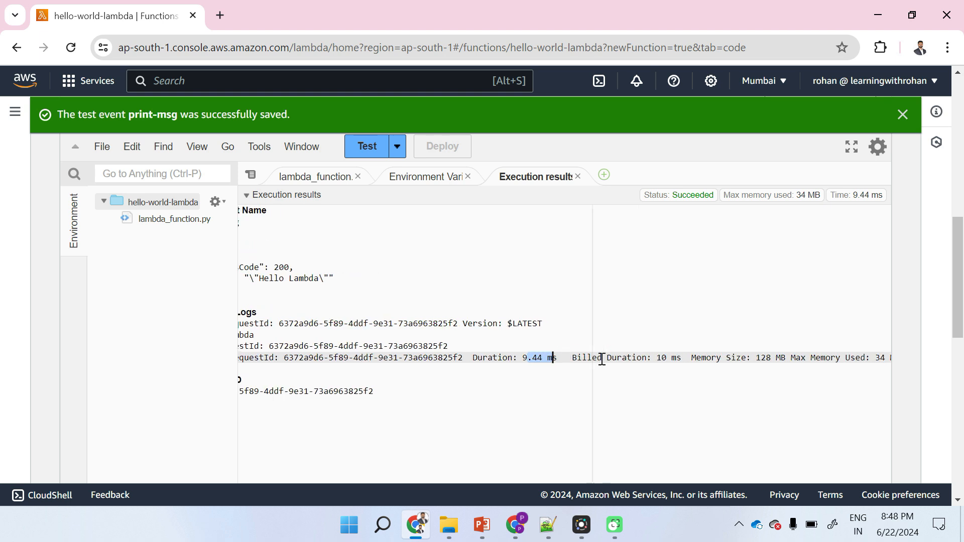
{"action": "double_click", "coordinate": [662, 358]}
{"action": "scroll", "coordinate": [745, 361], "scroll_direction": "right", "scroll_amount": 3}
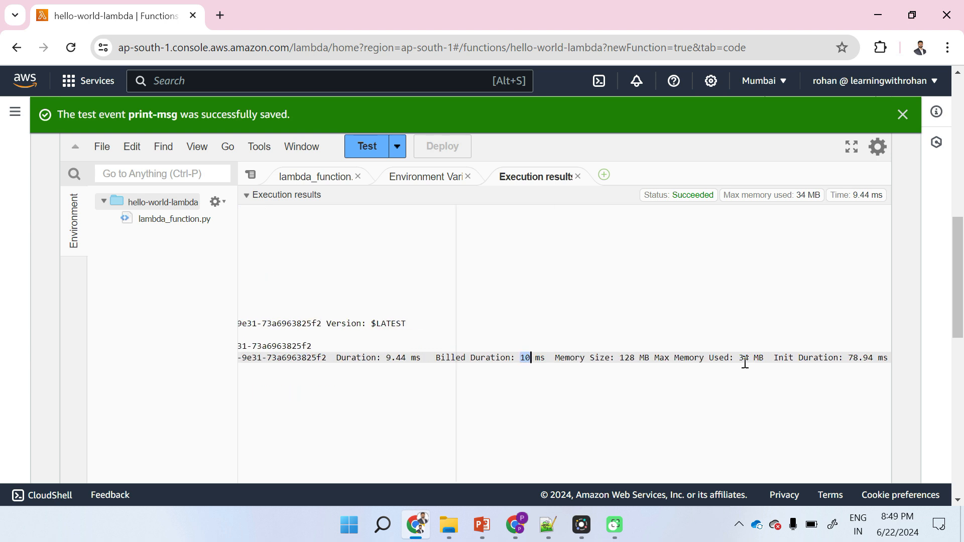
{"action": "scroll", "coordinate": [744, 362], "scroll_direction": "left", "scroll_amount": 5}
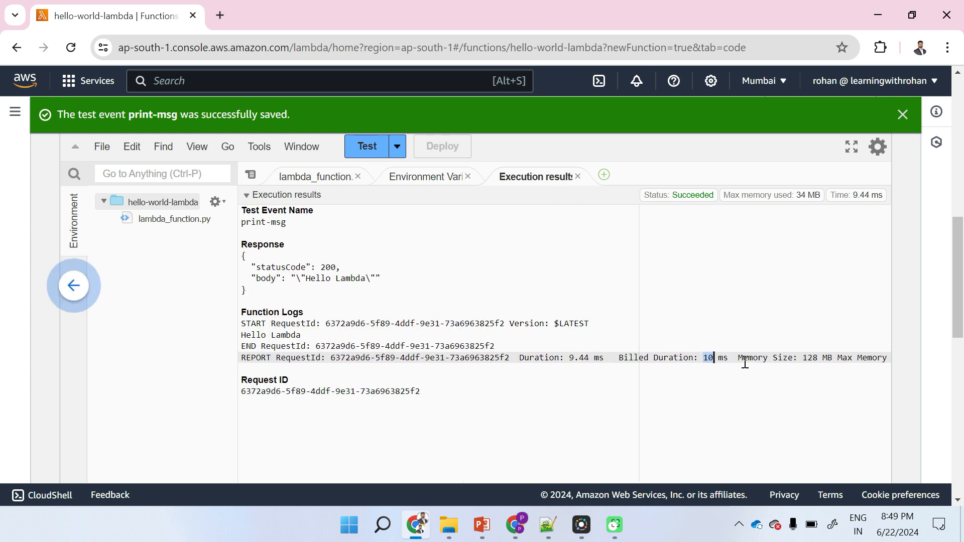
{"action": "left_click", "coordinate": [344, 282]}
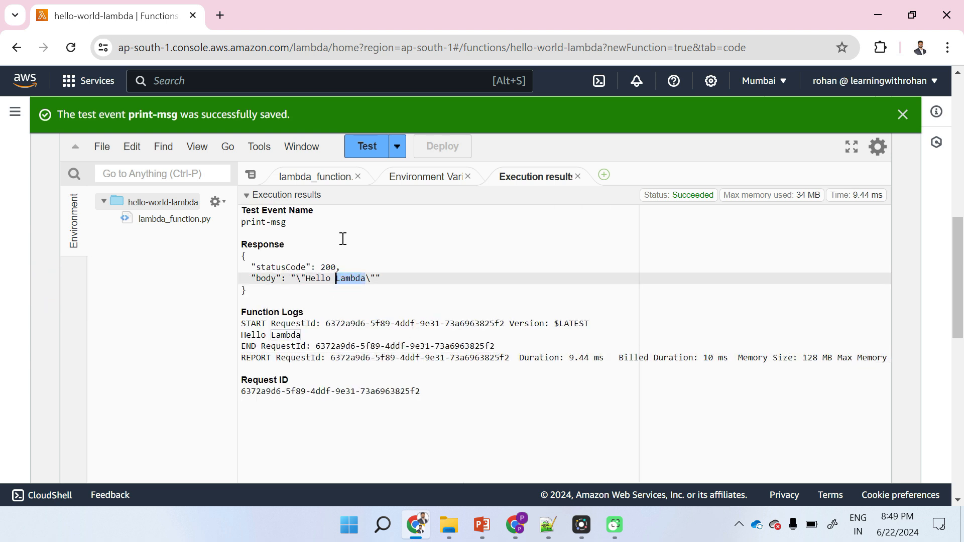
- In lambda_function.py, replace the "Hello Lambda" string assigned to message with event['msg']
{"action": "left_click", "coordinate": [324, 185]}
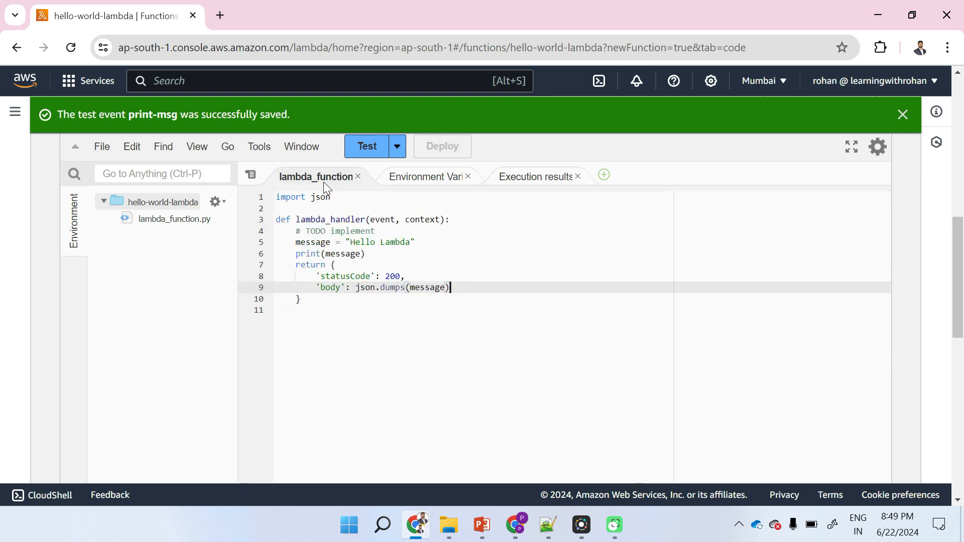
{"action": "left_click", "coordinate": [389, 256]}
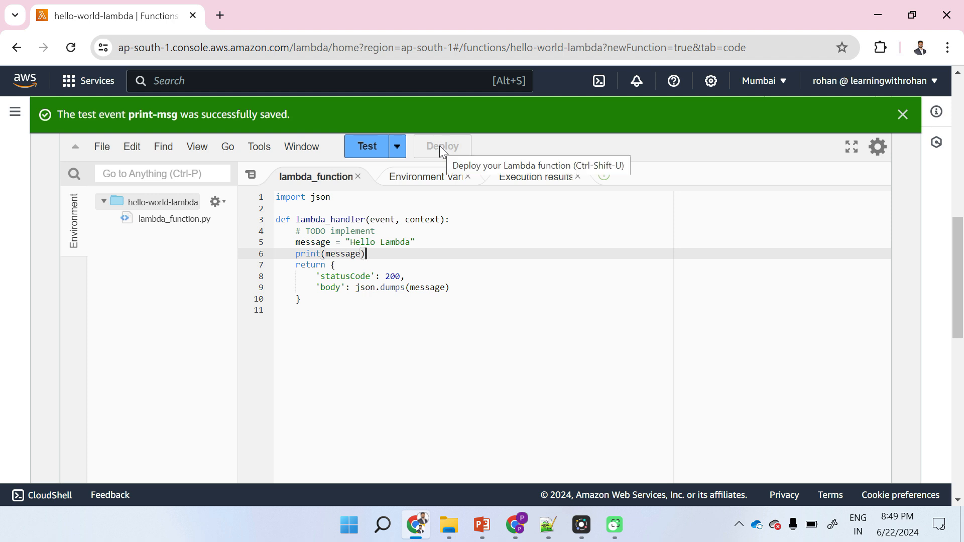
{"action": "left_click", "coordinate": [345, 242]}
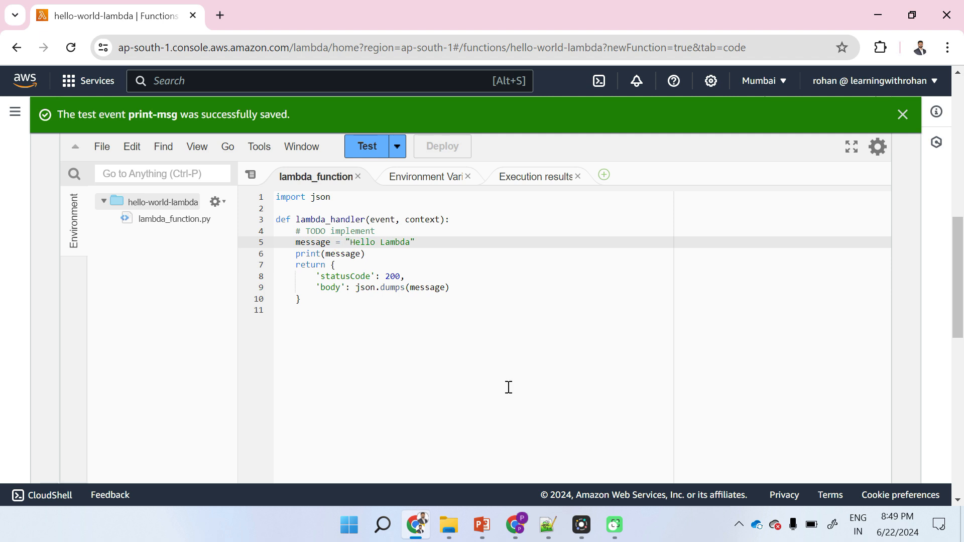
{"action": "key", "text": "shift+End"}
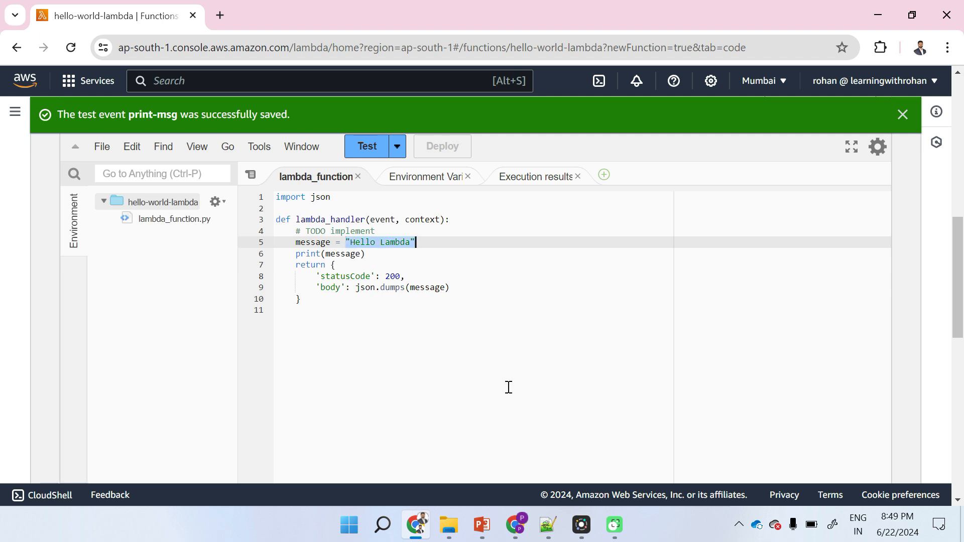
{"action": "type", "text": "event["}
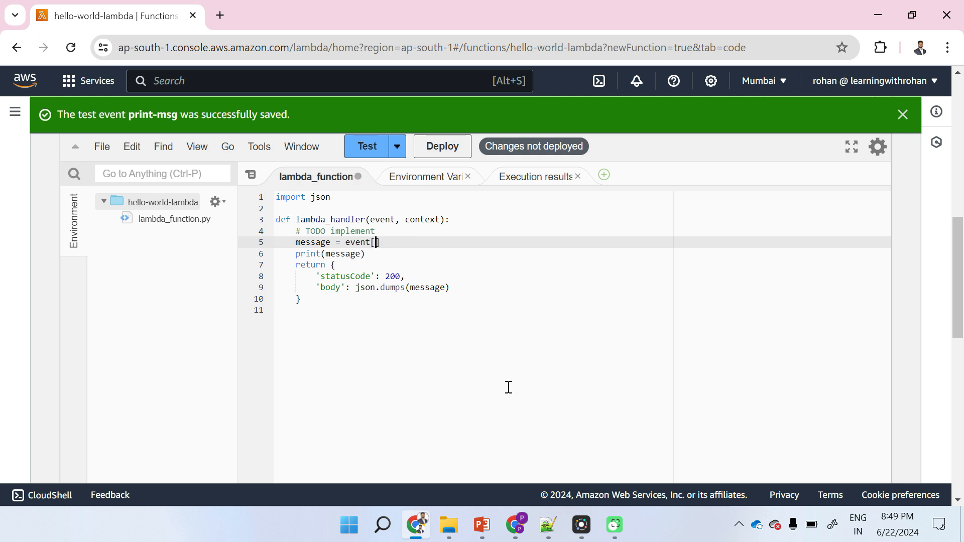
{"action": "type", "text": "'msg"}
- Open the saved print-msg test event for editing and change its first JSON entry to "msg": "Learning with Rohan"
{"action": "left_click", "coordinate": [398, 153]}
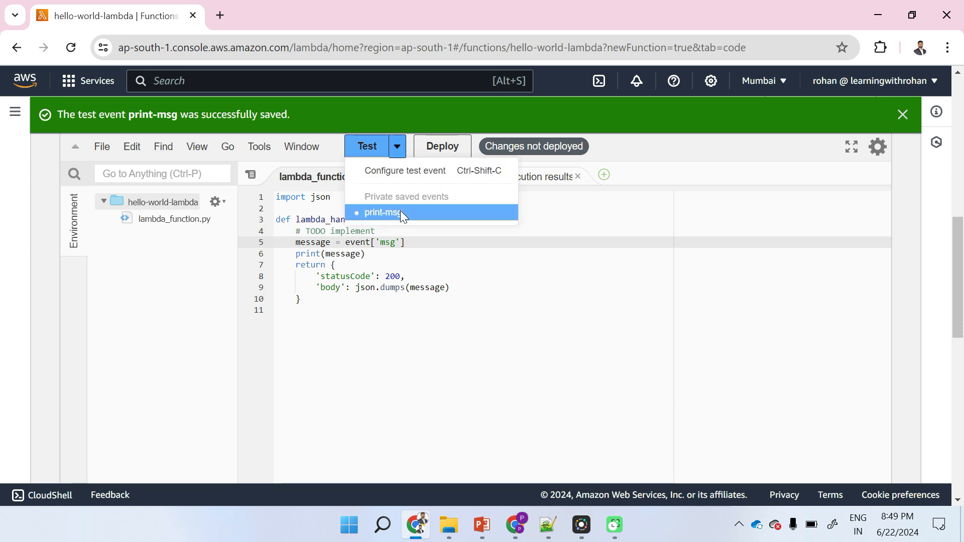
{"action": "left_click", "coordinate": [423, 171]}
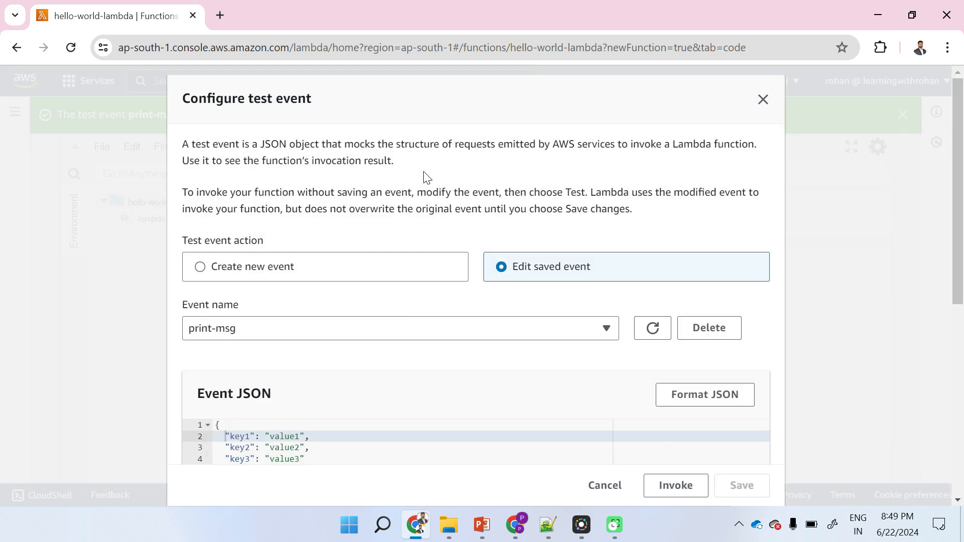
{"action": "scroll", "coordinate": [404, 350], "scroll_direction": "down", "scroll_amount": 2}
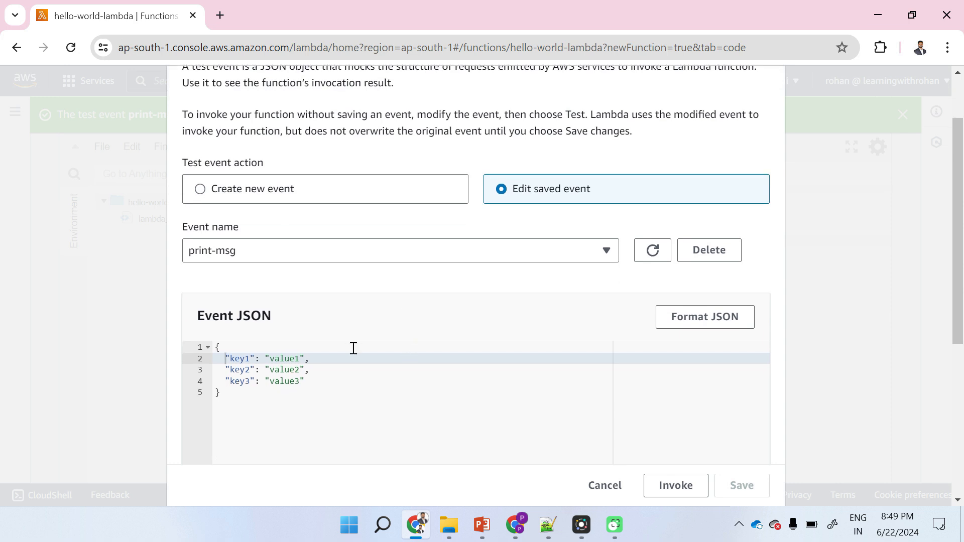
{"action": "double_click", "coordinate": [240, 358]}
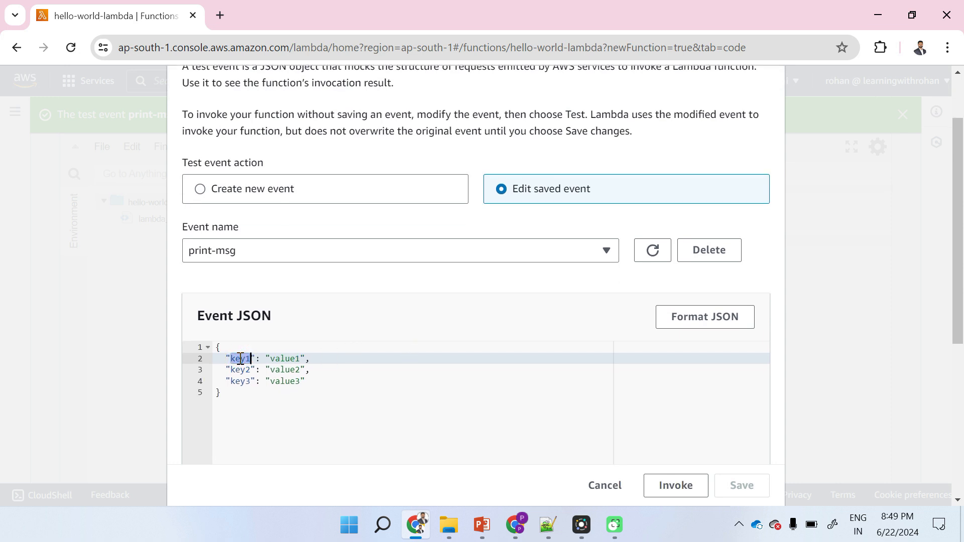
{"action": "type", "text": "msg"}
{"action": "double_click", "coordinate": [276, 358]}
{"action": "type", "text": "Learning with Rohan"}
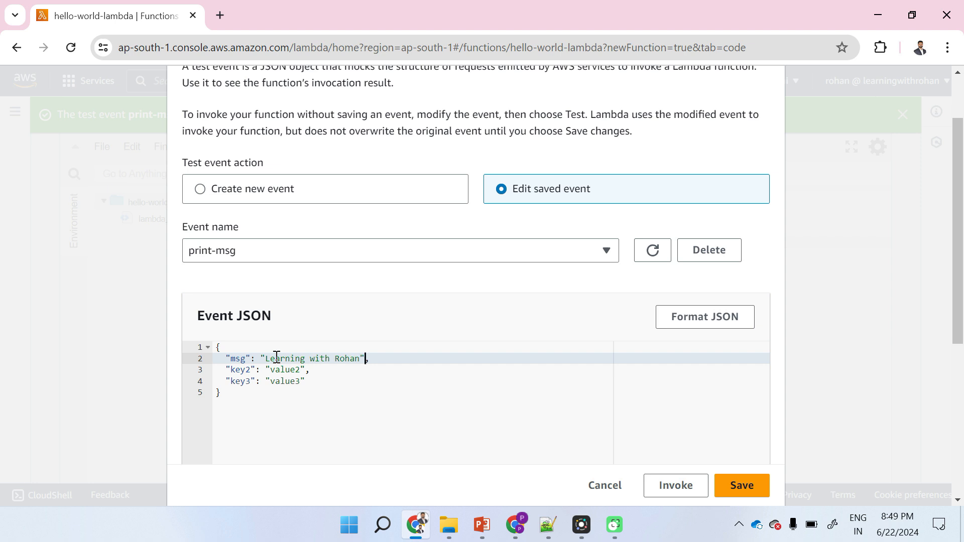
- Remove the key2 and key3 entries and the trailing comma from the event JSON, and save the print-msg event
{"action": "key", "text": "shift+Down"}
{"action": "key", "text": "shift+Down"}
{"action": "key", "text": "BackSpace"}
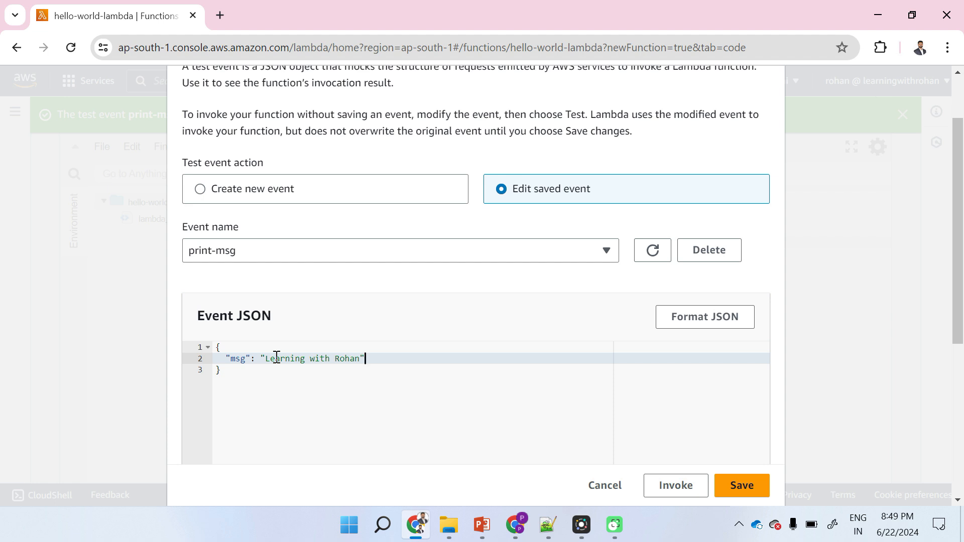
{"action": "left_click", "coordinate": [739, 486]}
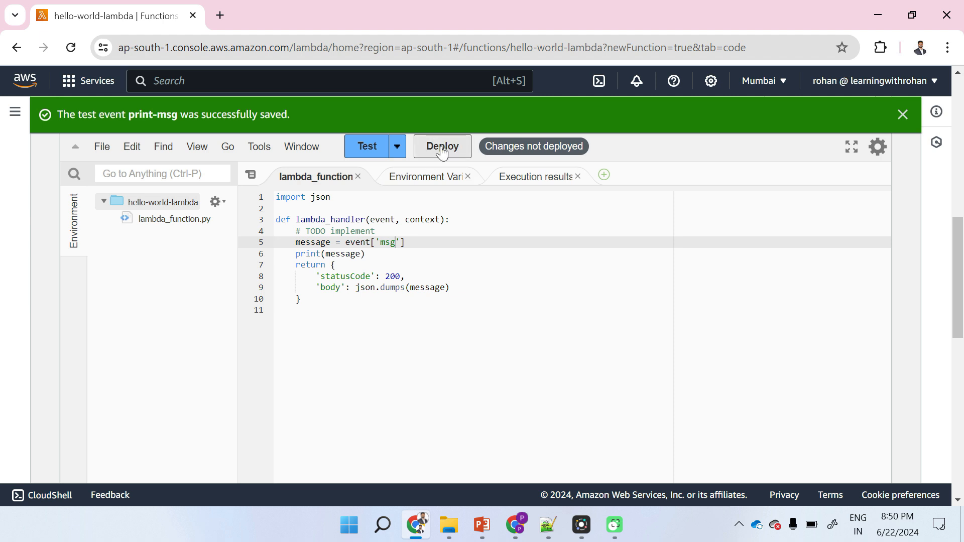
- Check the msg key in the message assignment and deploy the updated function code
{"action": "double_click", "coordinate": [394, 243]}
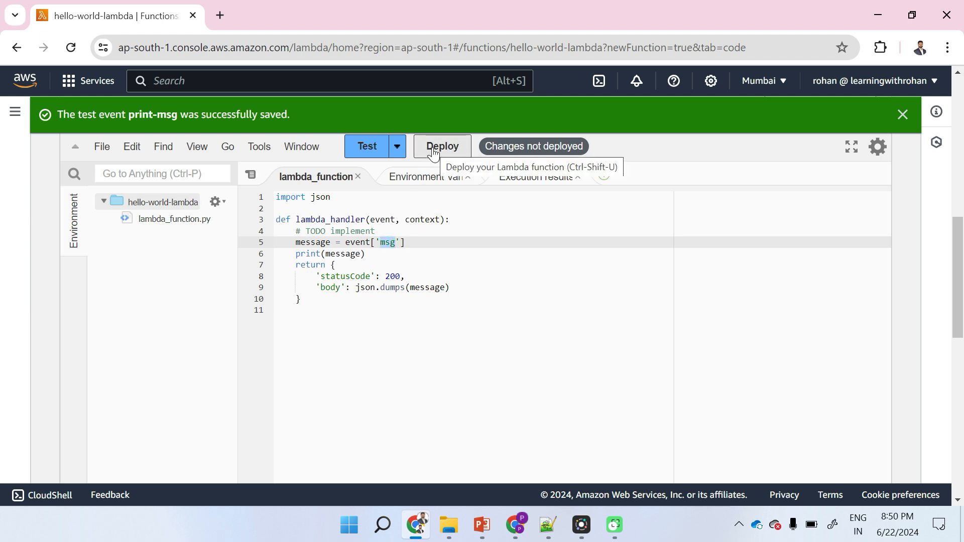
{"action": "left_click", "coordinate": [430, 263]}
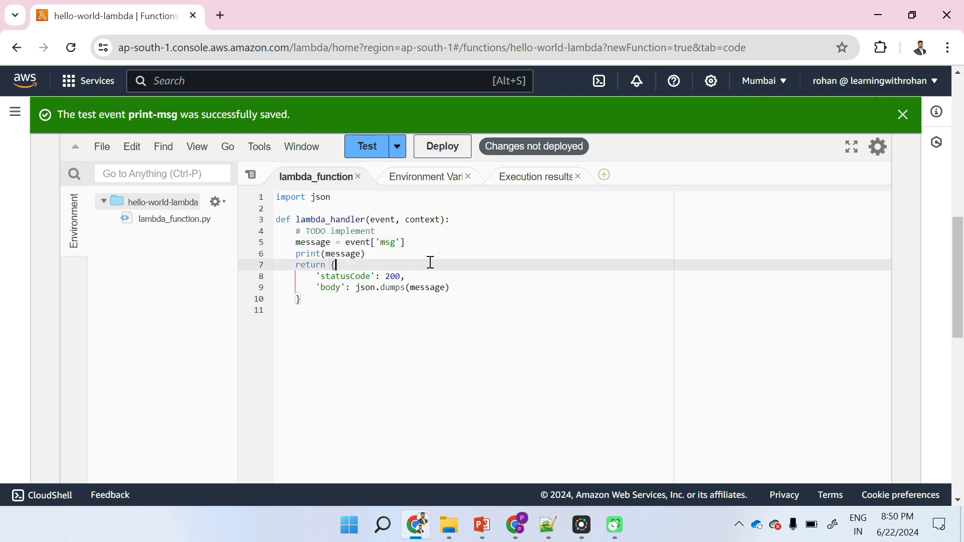
{"action": "left_click", "coordinate": [436, 144]}
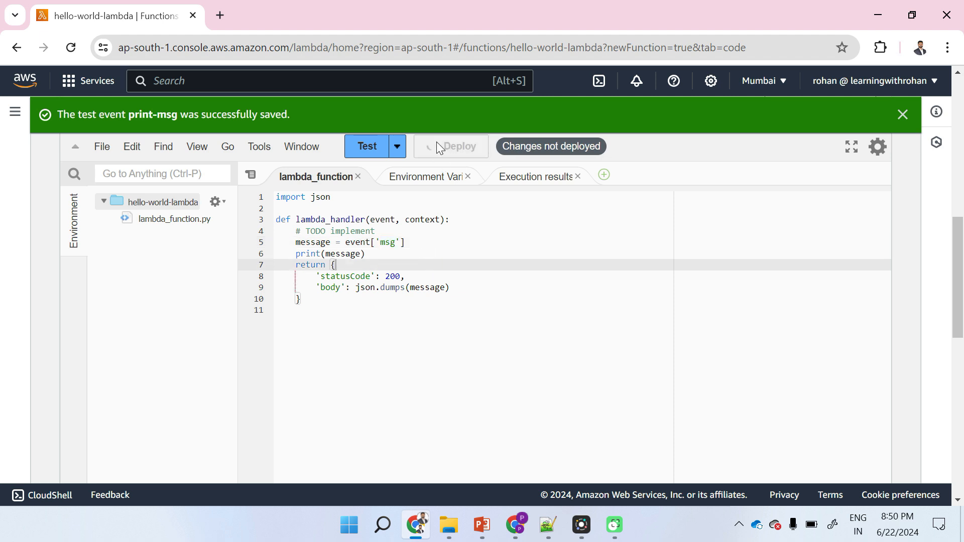
- Review the msg key and its value in the saved print-msg event, and close the event configuration without changes
{"action": "left_click", "coordinate": [397, 147]}
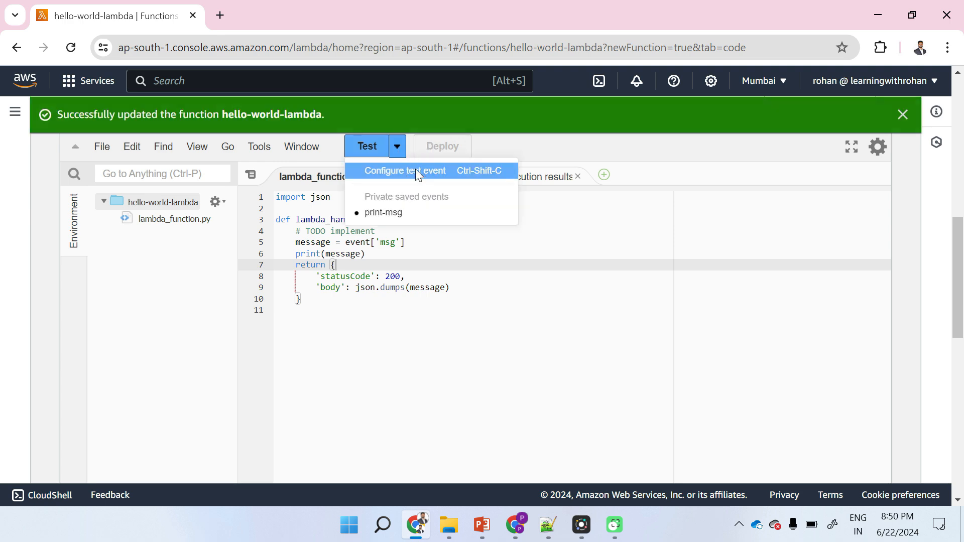
{"action": "left_click", "coordinate": [416, 171]}
{"action": "scroll", "coordinate": [441, 404], "scroll_direction": "down", "scroll_amount": 2}
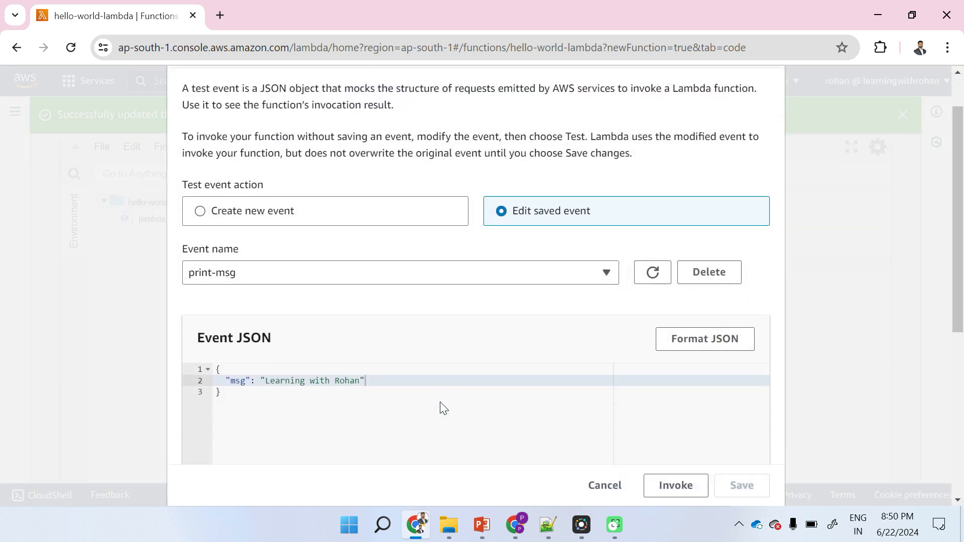
{"action": "double_click", "coordinate": [239, 382]}
{"action": "double_click", "coordinate": [285, 382]}
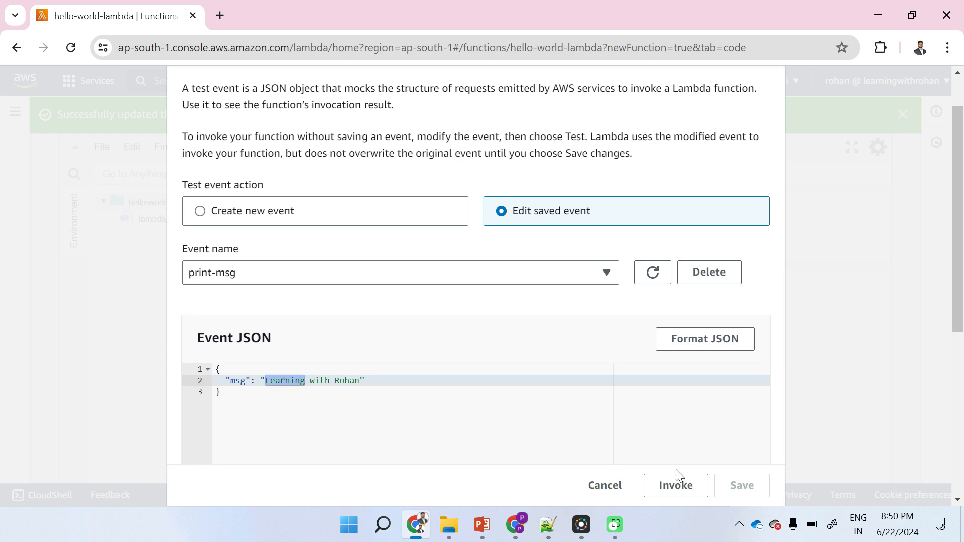
{"action": "left_click", "coordinate": [616, 485]}
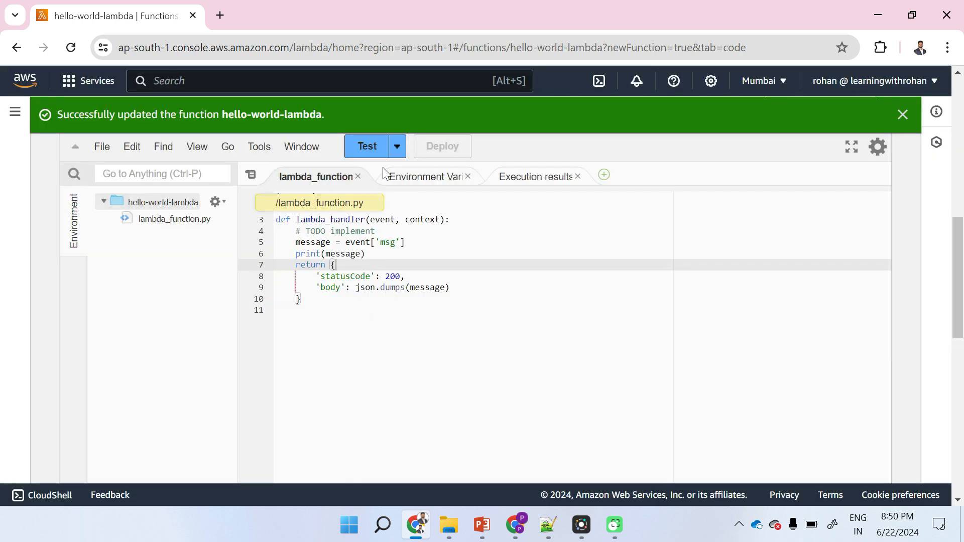
- Run the function with the print-msg test event and check the message in the response body
{"action": "left_click", "coordinate": [368, 146]}
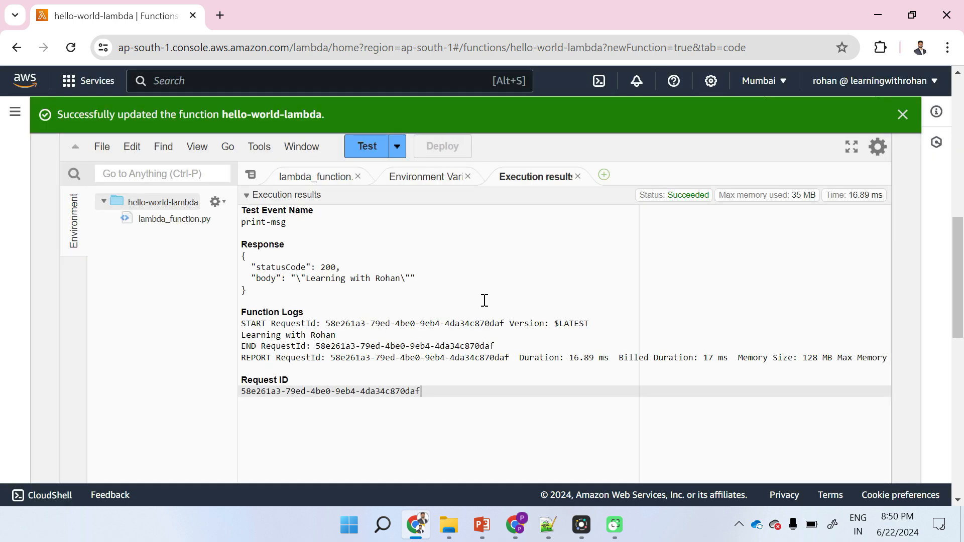
{"action": "left_click_drag", "start_coordinate": [312, 278], "coordinate": [395, 292]}
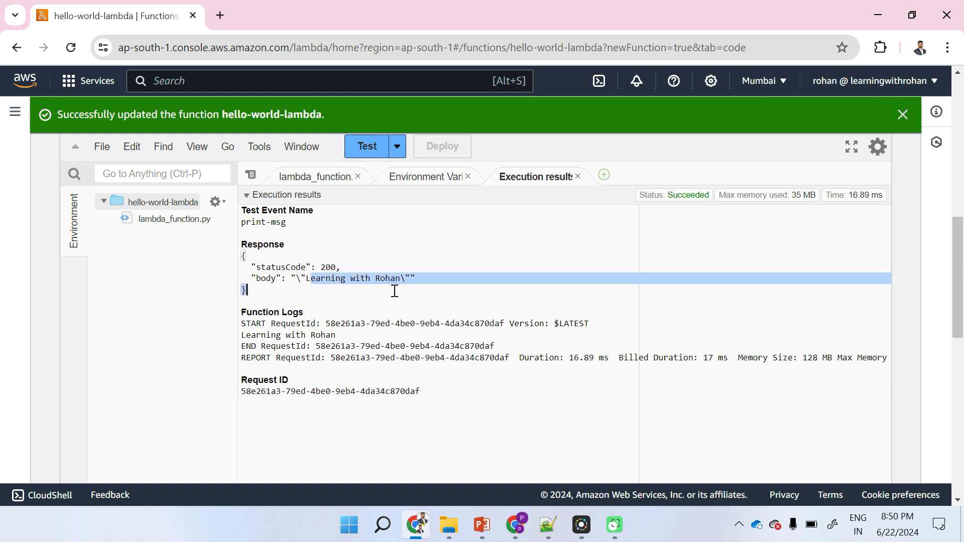
{"action": "left_click", "coordinate": [396, 289]}
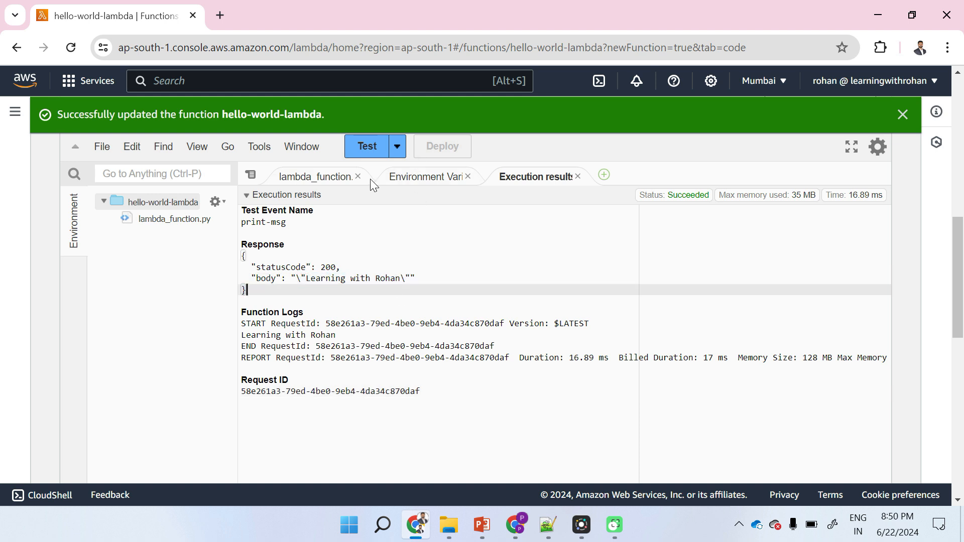
- Append the word Youtube to the msg value in the print-msg event, save it and run the test again
{"action": "left_click", "coordinate": [396, 148]}
{"action": "left_click", "coordinate": [390, 167]}
{"action": "left_click", "coordinate": [359, 434]}
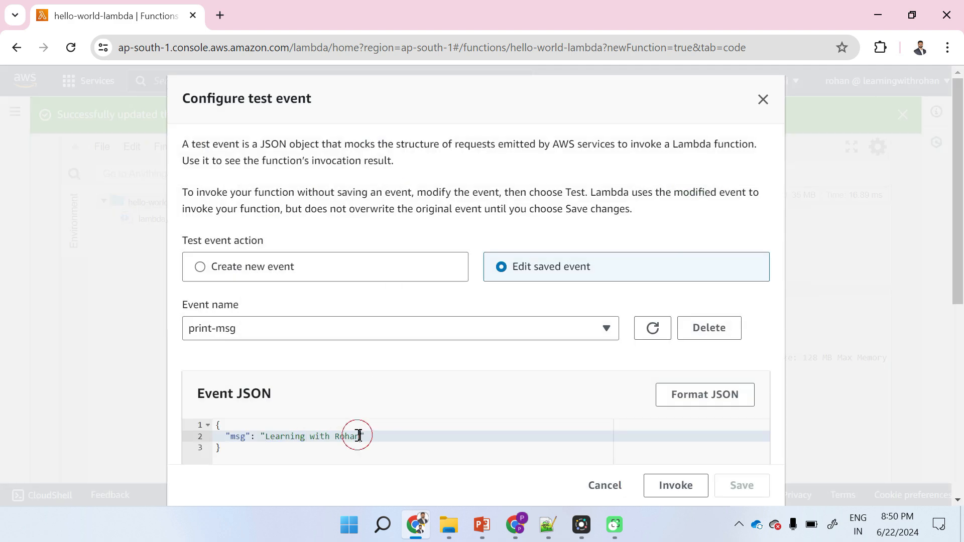
{"action": "type", "text": "Y"}
{"action": "type", "text": "outube"}
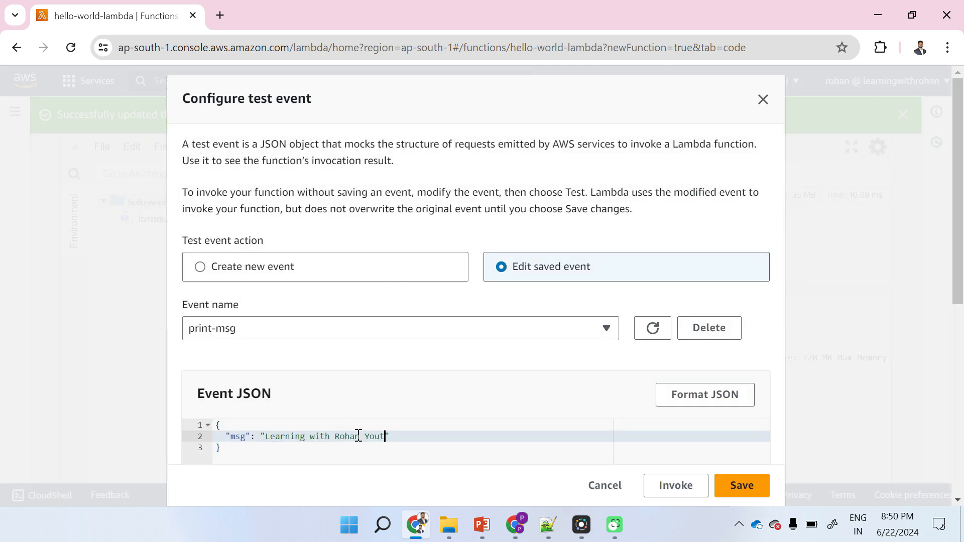
{"action": "left_click", "coordinate": [734, 487]}
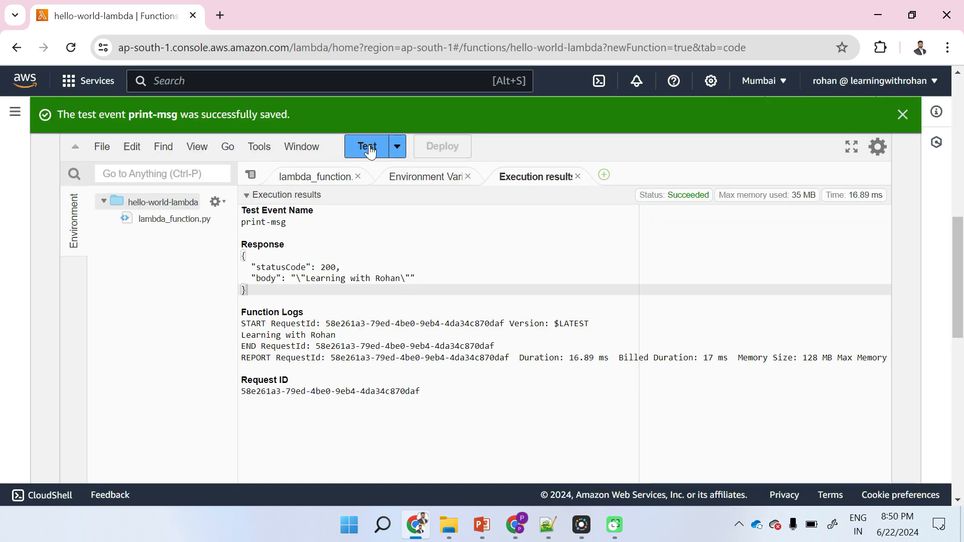
{"action": "left_click", "coordinate": [370, 148]}
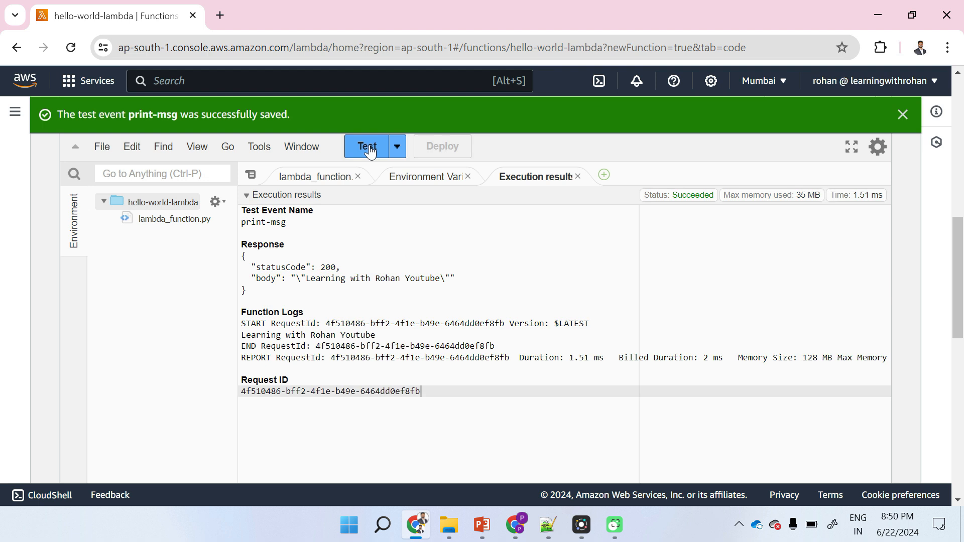
- Review the saved print-msg event's JSON in the test event configuration, close it without changes and dismiss the save notification
{"action": "left_click", "coordinate": [397, 147]}
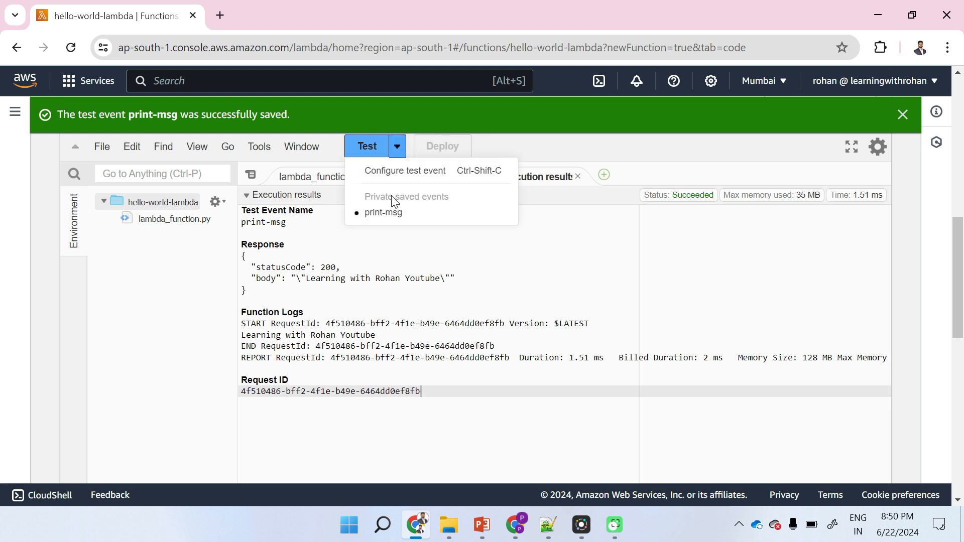
{"action": "left_click", "coordinate": [443, 149]}
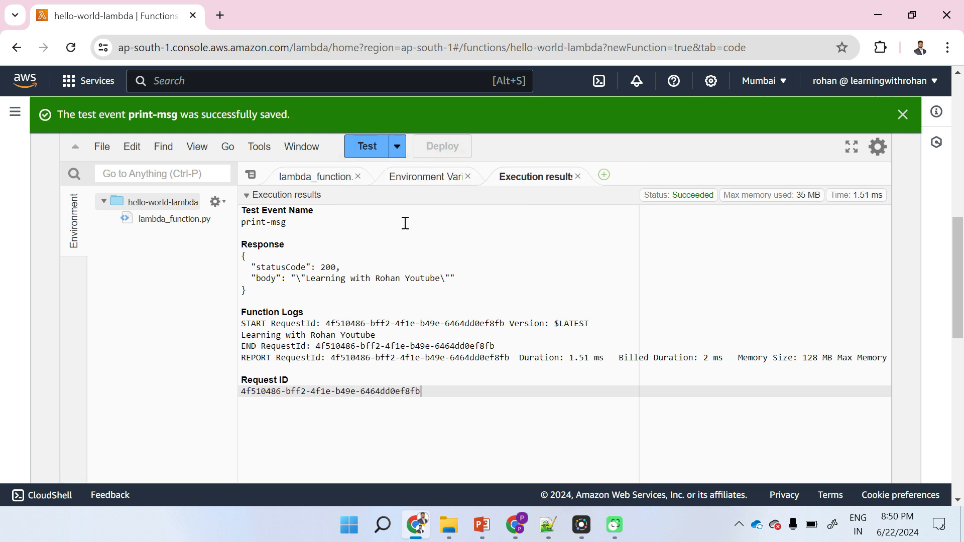
{"action": "left_click", "coordinate": [397, 147]}
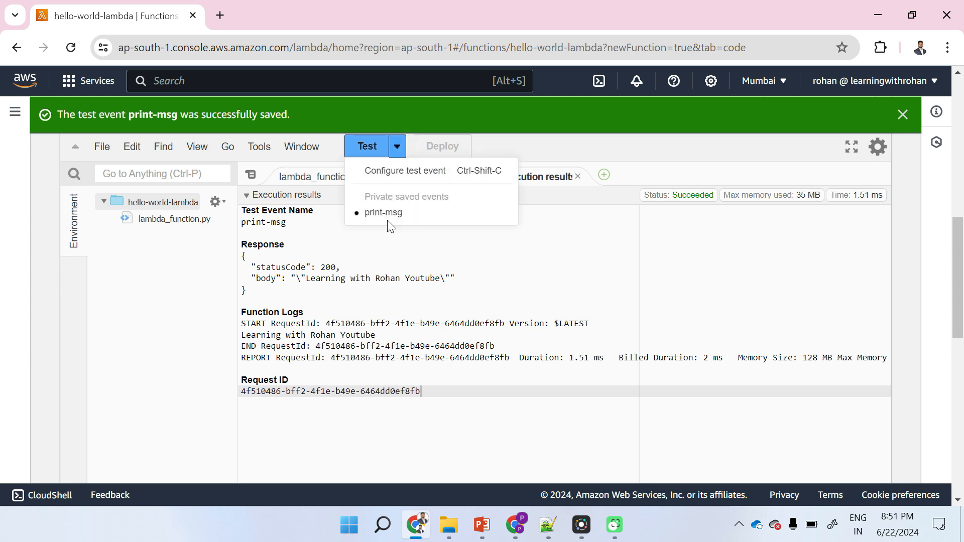
{"action": "left_click", "coordinate": [410, 171]}
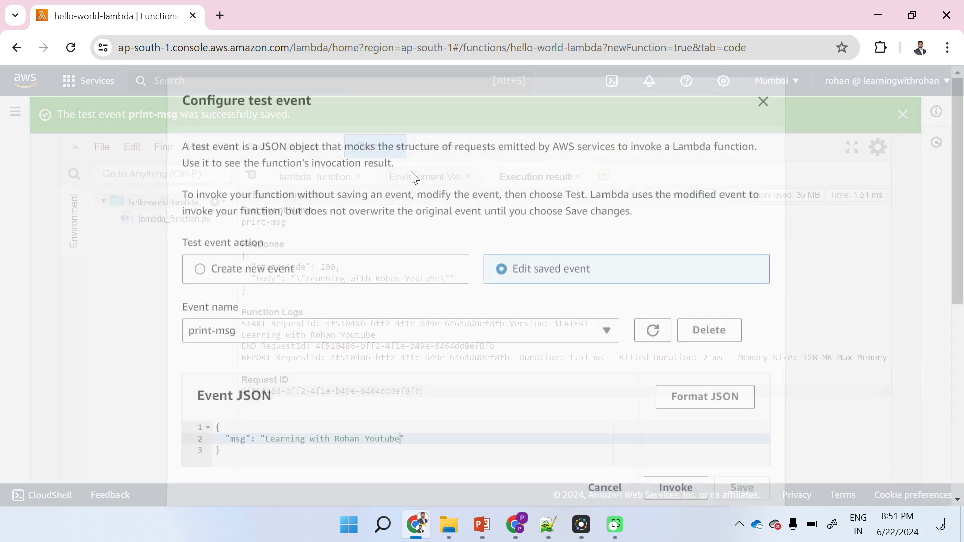
{"action": "scroll", "coordinate": [438, 458], "scroll_direction": "down", "scroll_amount": 1}
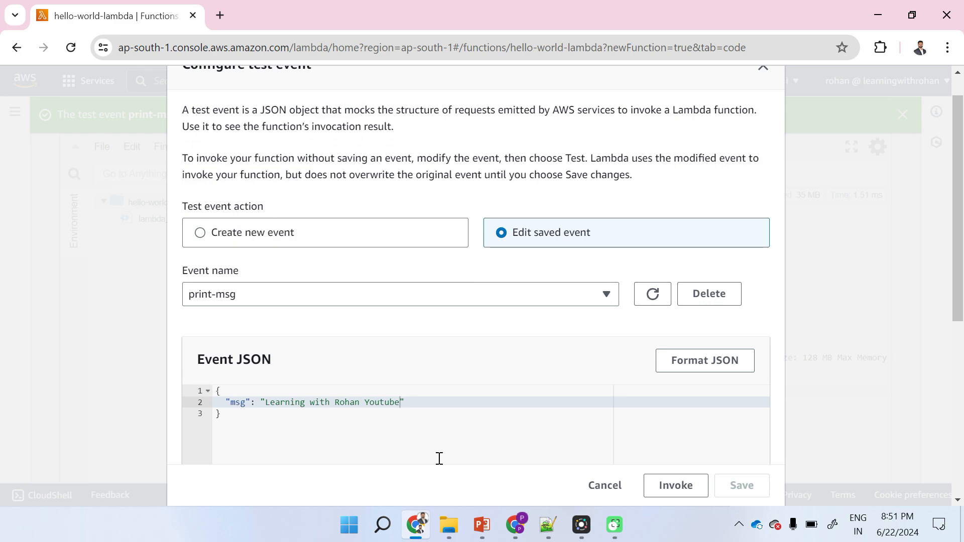
{"action": "key", "text": "Escape"}
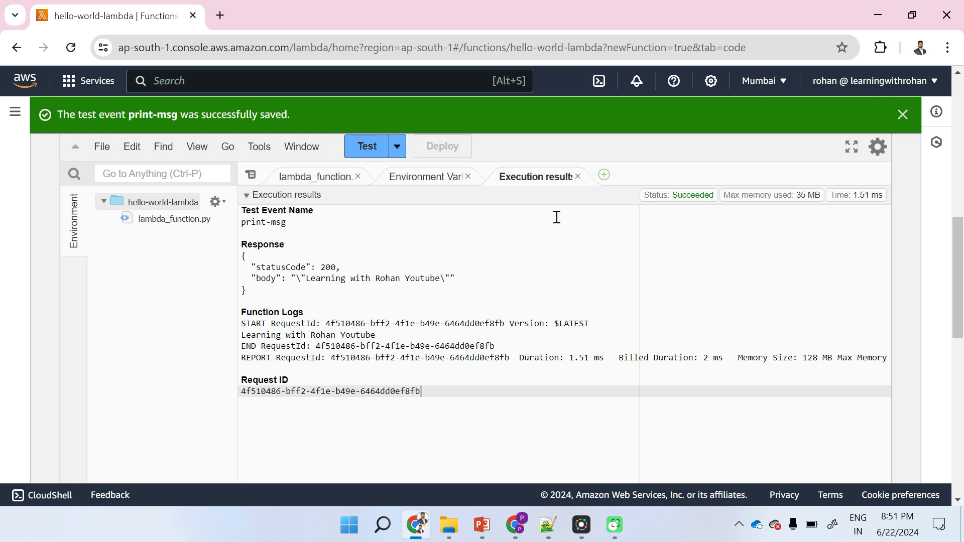
{"action": "left_click", "coordinate": [902, 116]}
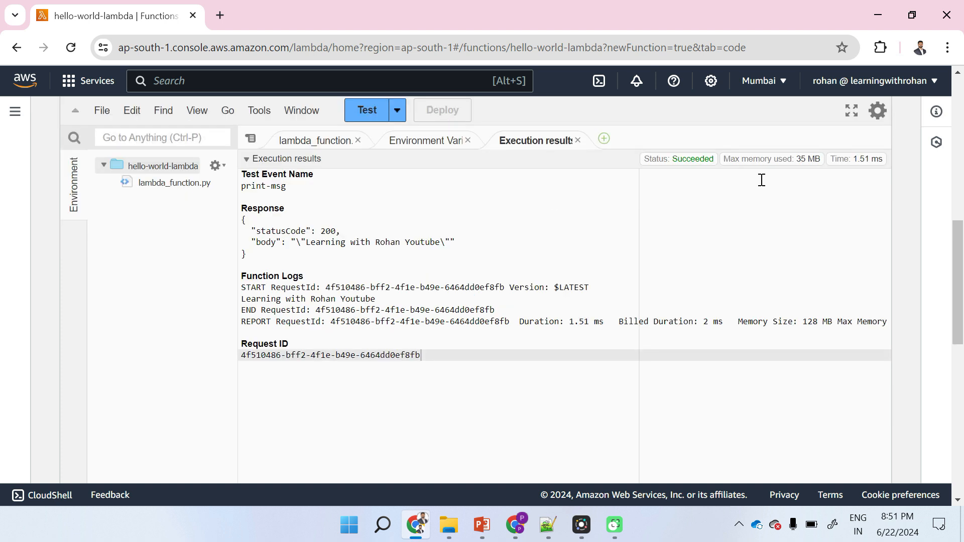
- Return to the Lambda functions list and start creating another function
{"action": "scroll", "coordinate": [474, 238], "scroll_direction": "up", "scroll_amount": 5}
{"action": "scroll", "coordinate": [474, 238], "scroll_direction": "up", "scroll_amount": 5}
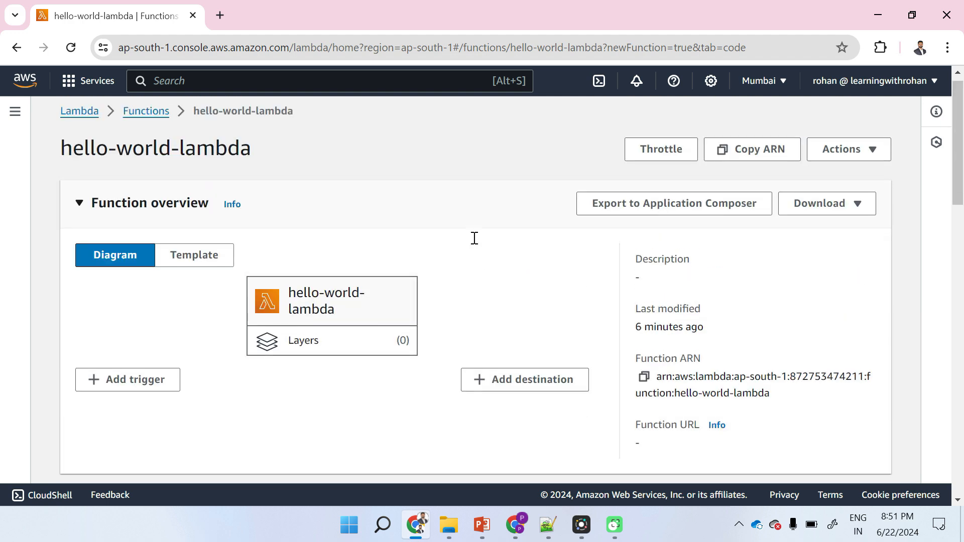
{"action": "left_click", "coordinate": [146, 121]}
{"action": "scroll", "coordinate": [394, 392], "scroll_direction": "down", "scroll_amount": 1}
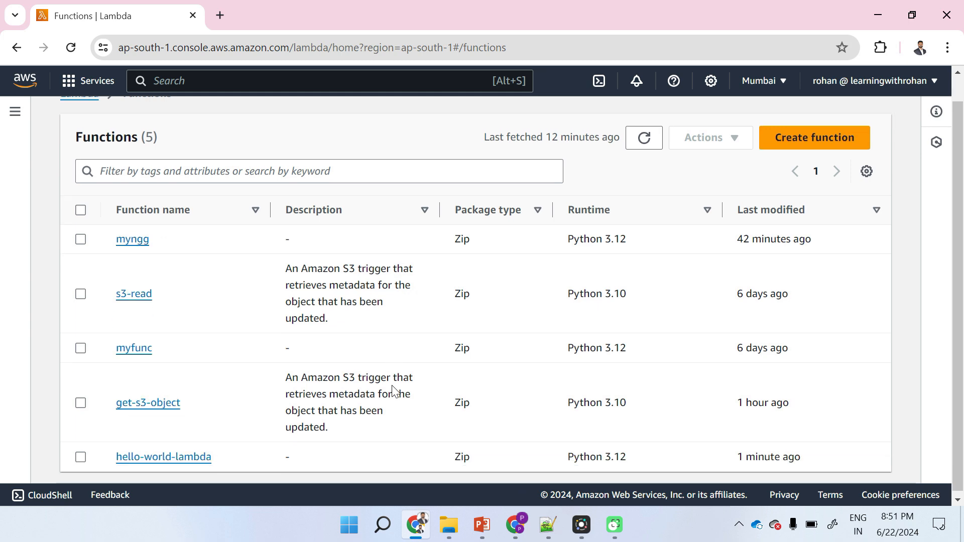
{"action": "scroll", "coordinate": [393, 386], "scroll_direction": "up", "scroll_amount": 1}
{"action": "left_click", "coordinate": [783, 170]}
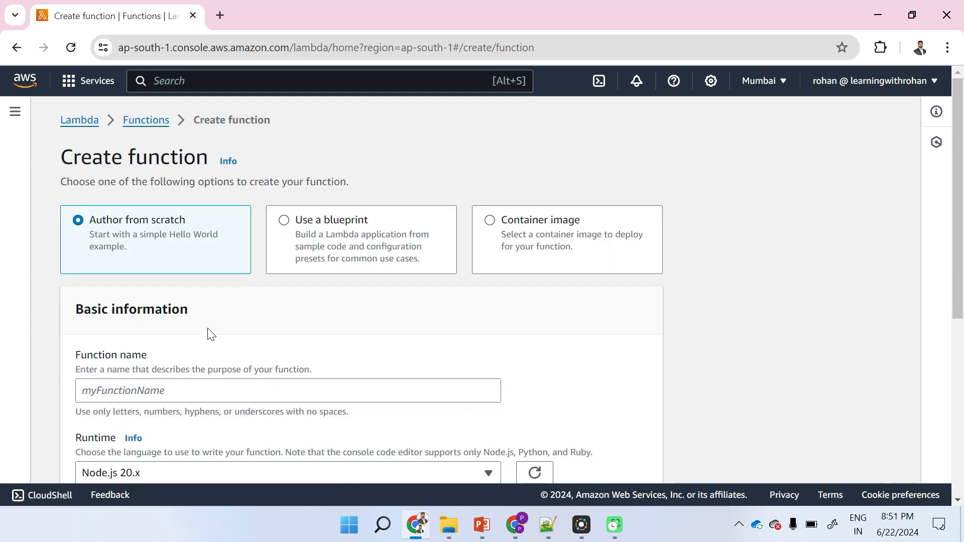
- Name the new function read-s3-file-content and choose Python 3.12 as its runtime
{"action": "scroll", "coordinate": [208, 335], "scroll_direction": "down", "scroll_amount": 2}
{"action": "left_click", "coordinate": [175, 281]}
{"action": "type", "text": "re"}
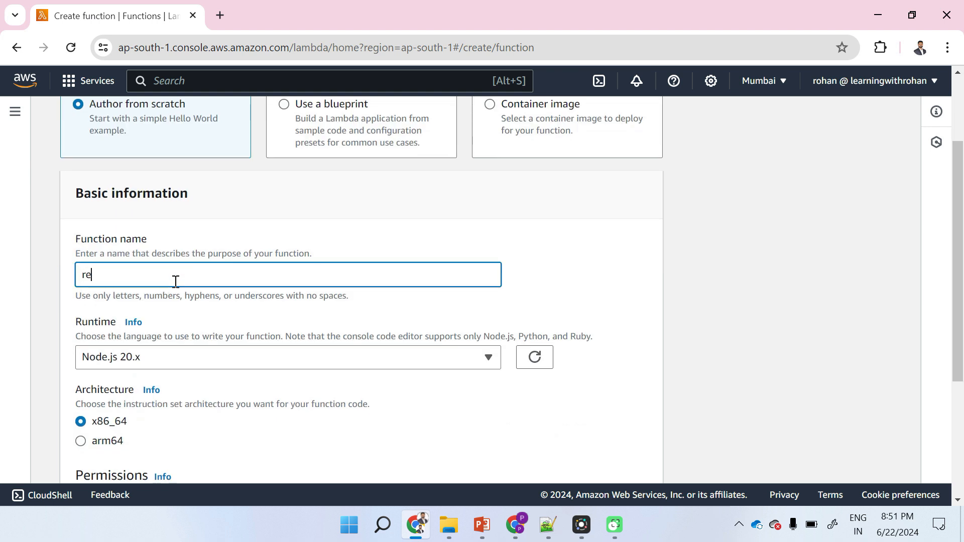
{"action": "type", "text": "ad-s3-file-content"}
{"action": "scroll", "coordinate": [175, 280], "scroll_direction": "down", "scroll_amount": 3}
{"action": "left_click", "coordinate": [287, 216]}
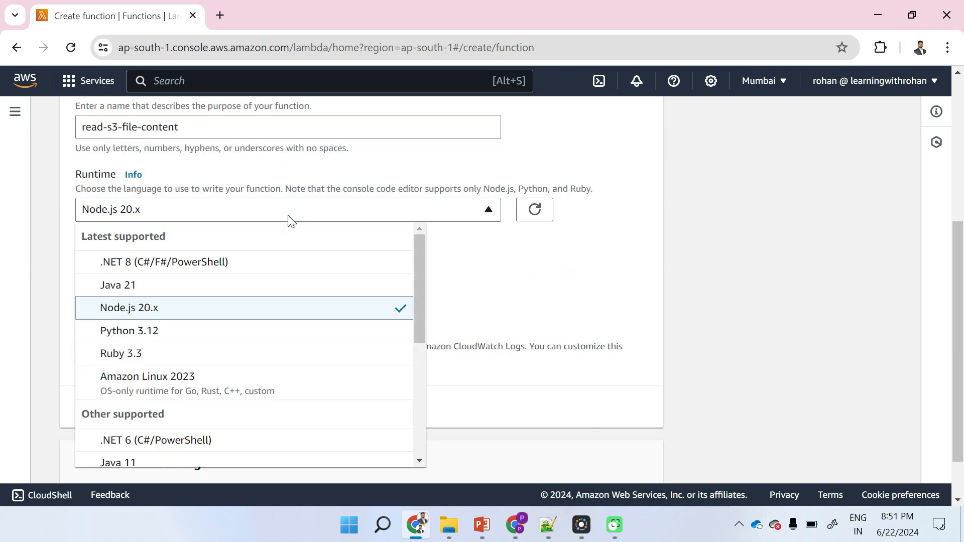
{"action": "left_click", "coordinate": [239, 327]}
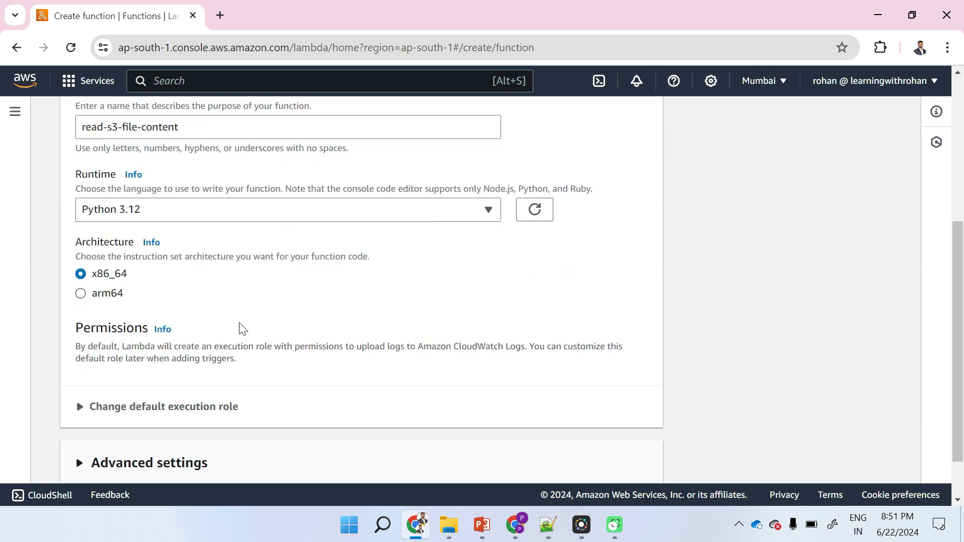
- Change the execution role to a new role from AWS policy templates and name it s3-read-file
{"action": "scroll", "coordinate": [240, 328], "scroll_direction": "down", "scroll_amount": 2}
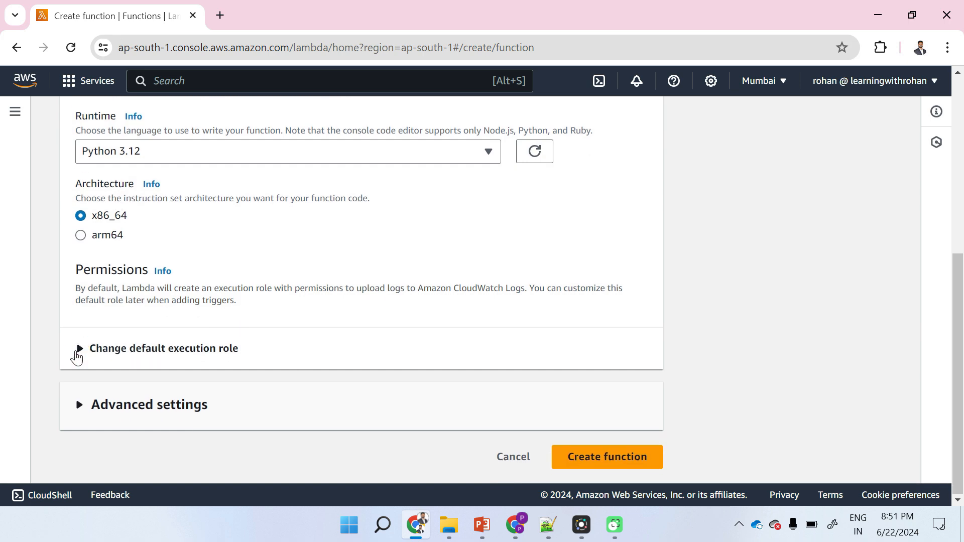
{"action": "left_click", "coordinate": [78, 351]}
{"action": "scroll", "coordinate": [77, 351], "scroll_direction": "down", "scroll_amount": 3}
{"action": "left_click", "coordinate": [80, 317]}
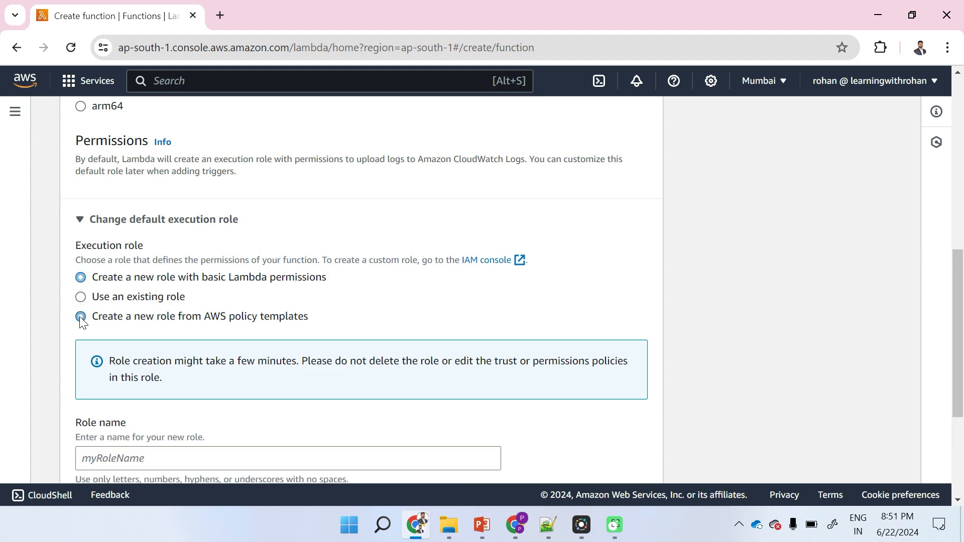
{"action": "scroll", "coordinate": [80, 318], "scroll_direction": "down", "scroll_amount": 4}
{"action": "left_click", "coordinate": [107, 321]}
{"action": "type", "text": "s3-read-file"}
{"action": "scroll", "coordinate": [106, 322], "scroll_direction": "down", "scroll_amount": 1}
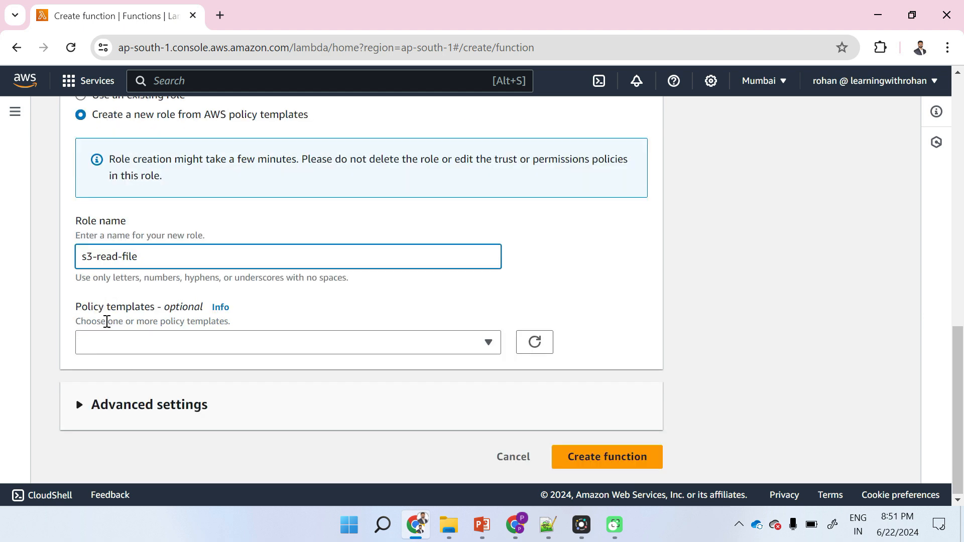
- Add the Amazon S3 object read-only permissions policy template to the role and create the function
{"action": "left_click", "coordinate": [134, 350]}
{"action": "type", "text": "s3"}
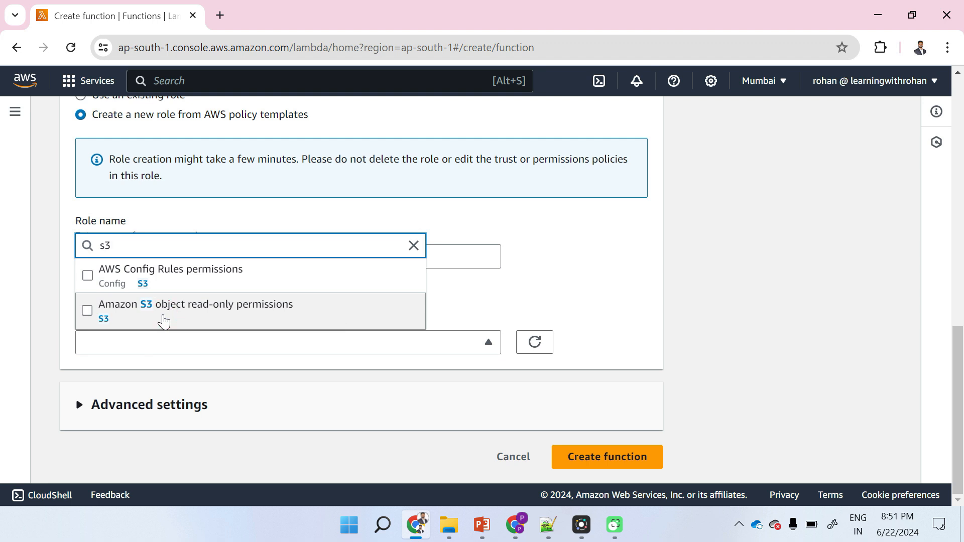
{"action": "left_click", "coordinate": [163, 321]}
{"action": "left_click", "coordinate": [416, 391]}
{"action": "scroll", "coordinate": [416, 392], "scroll_direction": "down", "scroll_amount": 1}
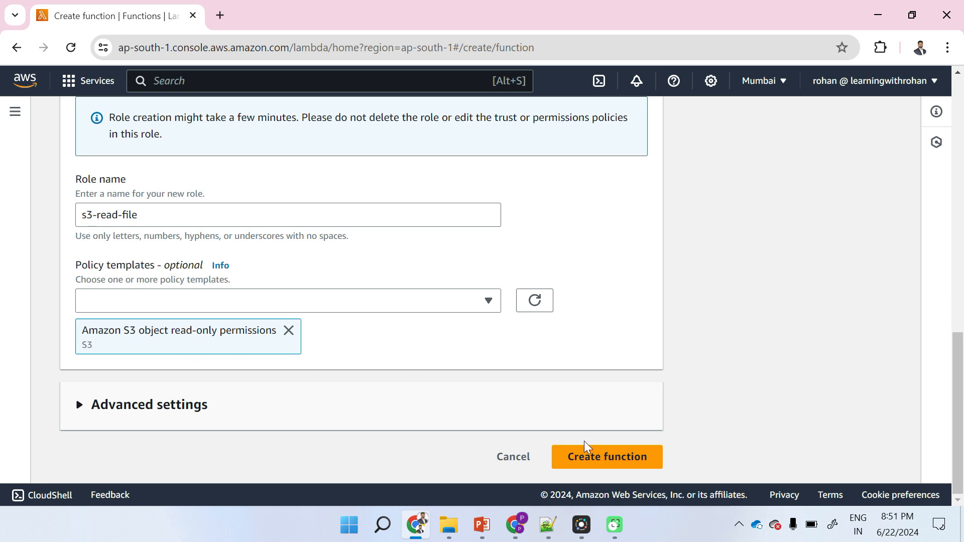
{"action": "left_click", "coordinate": [598, 452]}
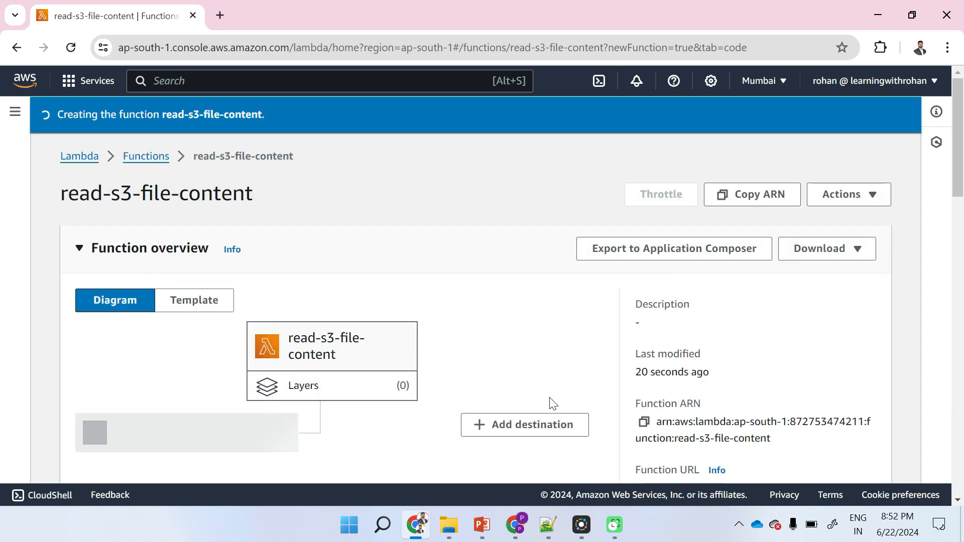
- Examine the default handler code in the code source of read-s3-file-content
{"action": "scroll", "coordinate": [417, 416], "scroll_direction": "down", "scroll_amount": 3}
{"action": "scroll", "coordinate": [416, 416], "scroll_direction": "down", "scroll_amount": 5}
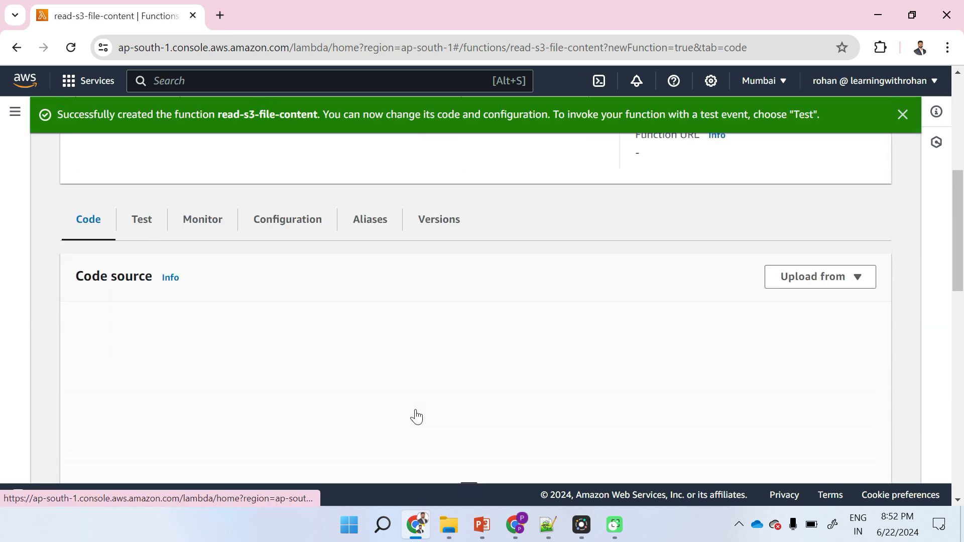
{"action": "scroll", "coordinate": [417, 415], "scroll_direction": "down", "scroll_amount": 1}
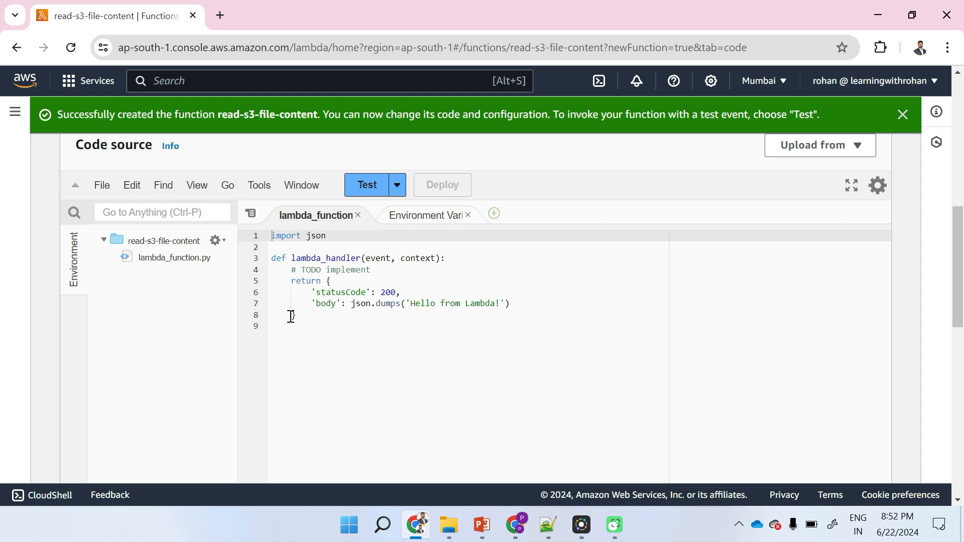
{"action": "left_click", "coordinate": [543, 359]}
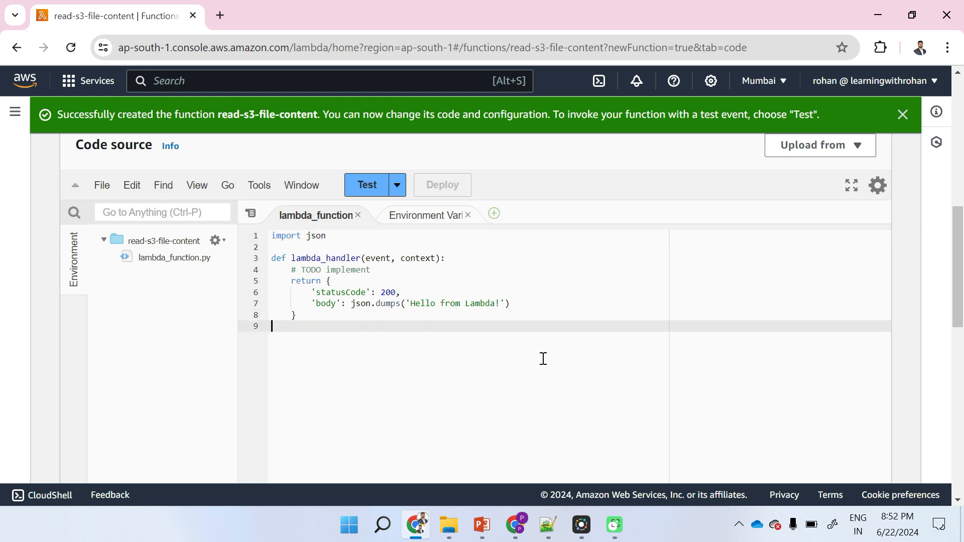
- Switch to Notepad++ and review the json and boto3 import lines of the S3 file-reading script
{"action": "key", "text": "alt+Tab"}
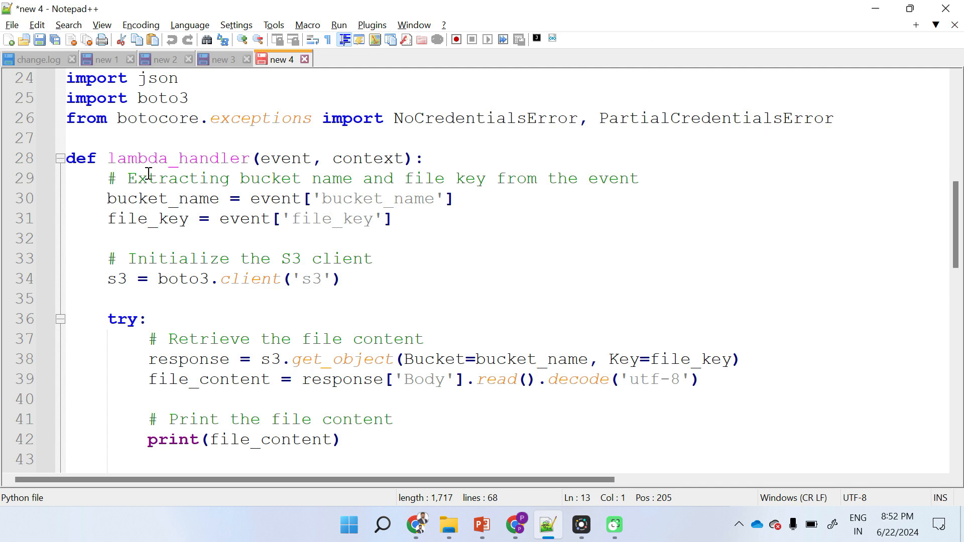
{"action": "left_click", "coordinate": [71, 79]}
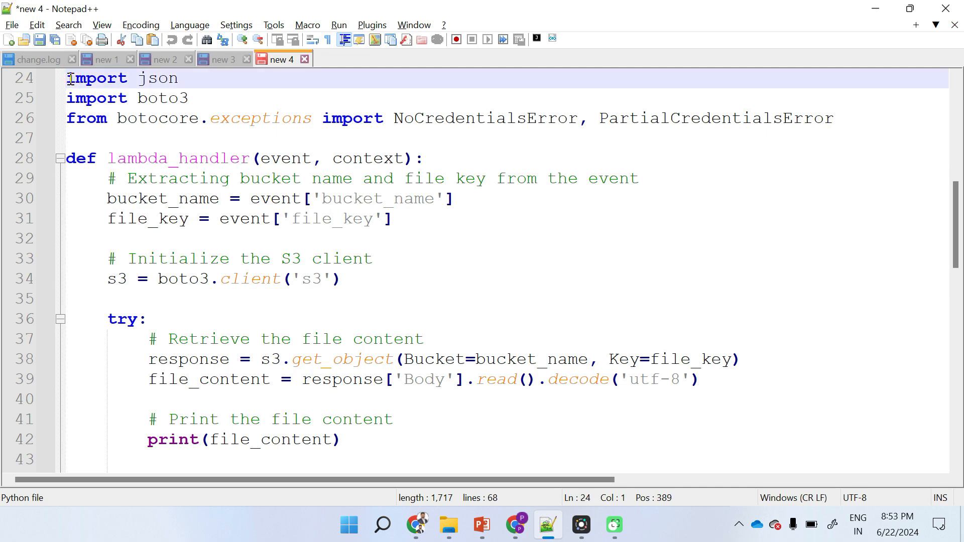
{"action": "key", "text": "shift+Down"}
{"action": "key", "text": "shift+Down"}
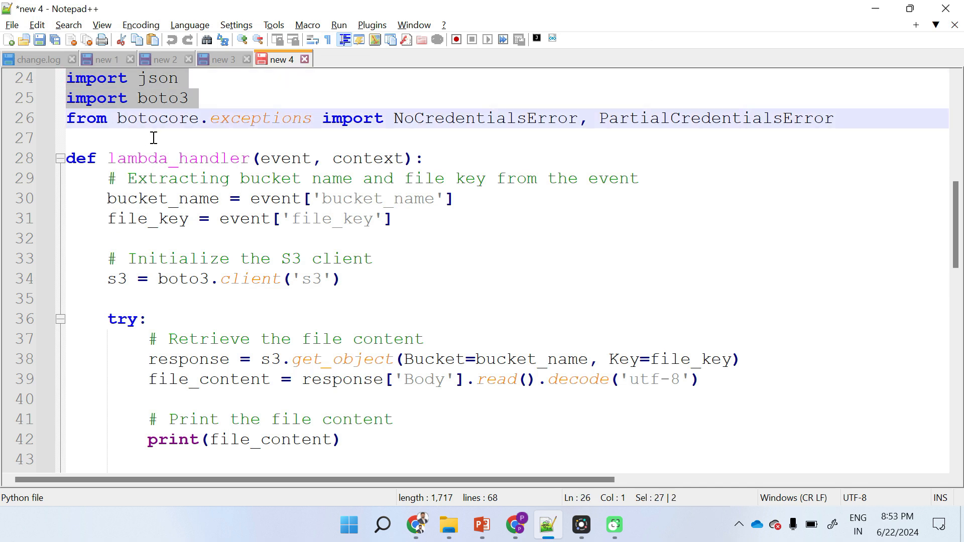
{"action": "left_click", "coordinate": [349, 277]}
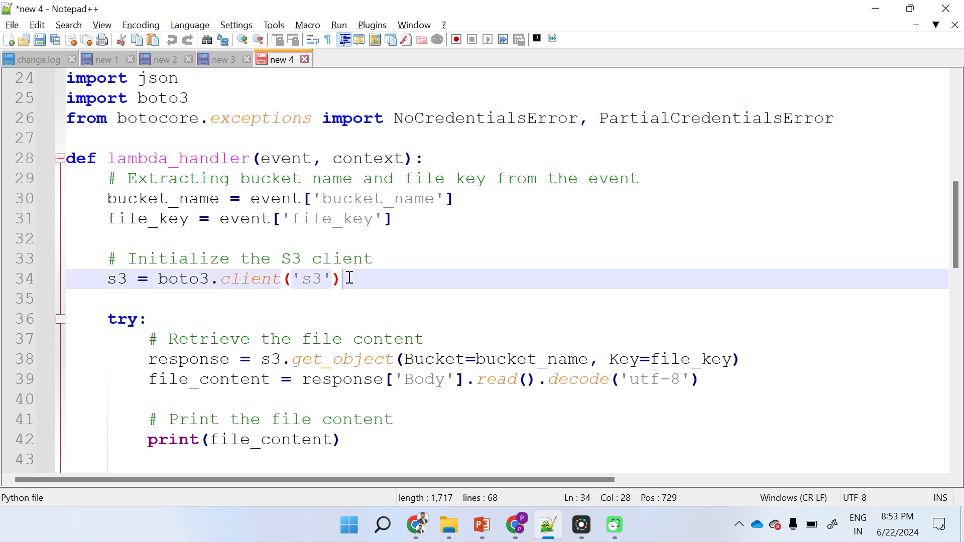
- Examine the lines that read bucket_name and file_key from the event in lambda_handler
{"action": "double_click", "coordinate": [123, 199]}
{"action": "double_click", "coordinate": [126, 219]}
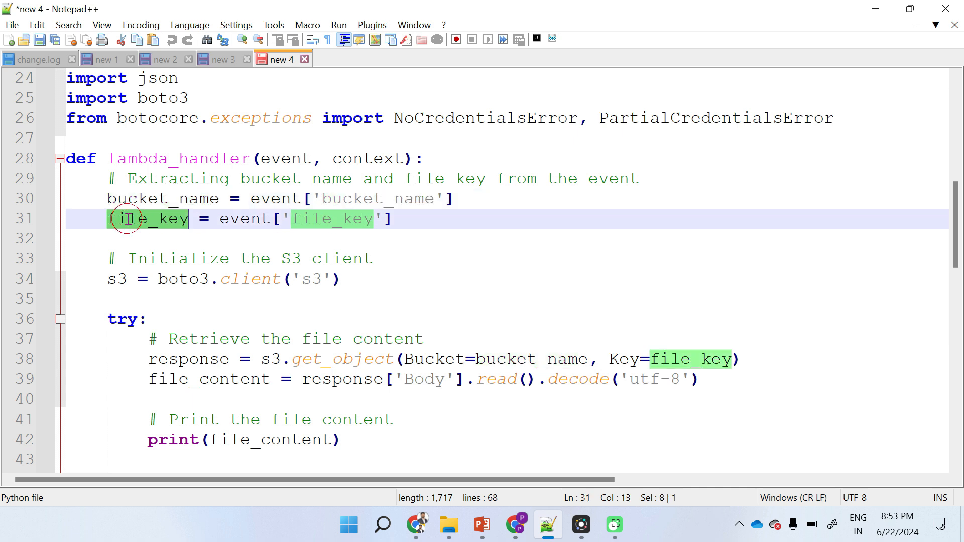
{"action": "double_click", "coordinate": [153, 201]}
{"action": "left_click", "coordinate": [147, 220]}
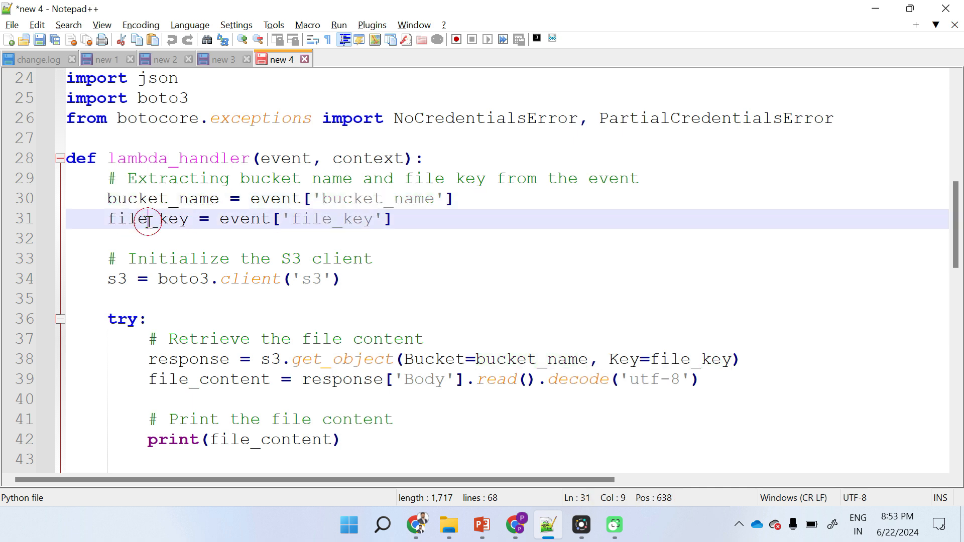
{"action": "double_click", "coordinate": [148, 220]}
{"action": "left_click", "coordinate": [279, 199]}
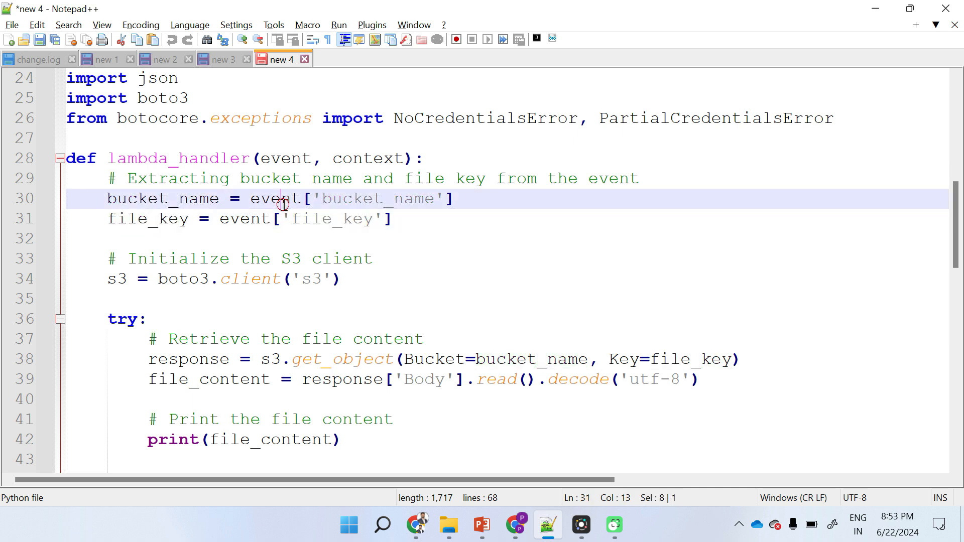
{"action": "double_click", "coordinate": [281, 200]}
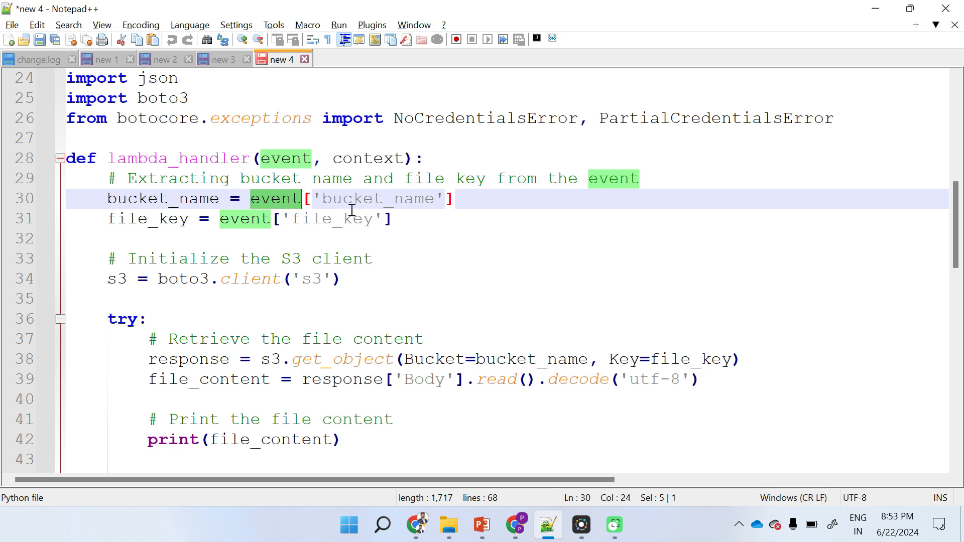
{"action": "left_click", "coordinate": [108, 198]}
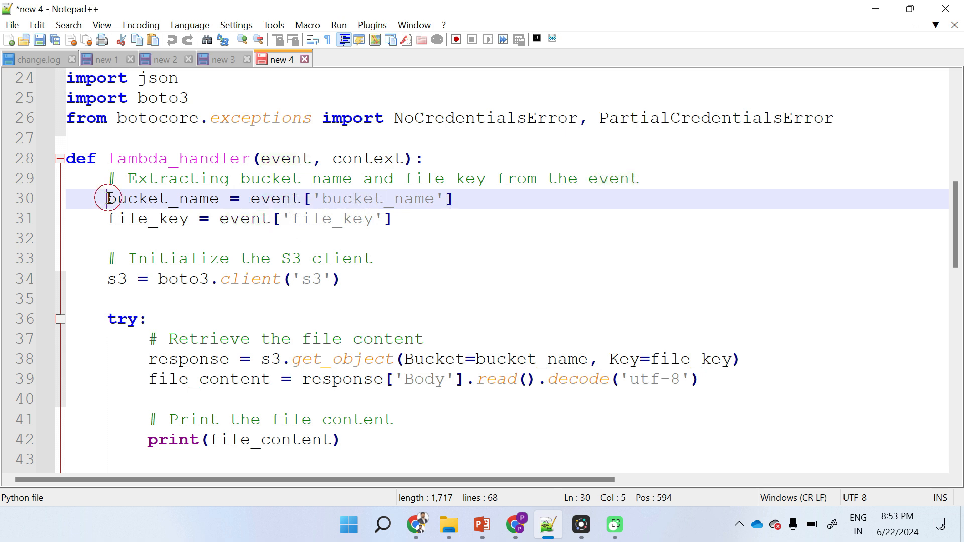
{"action": "left_click", "coordinate": [414, 218], "text": "shift"}
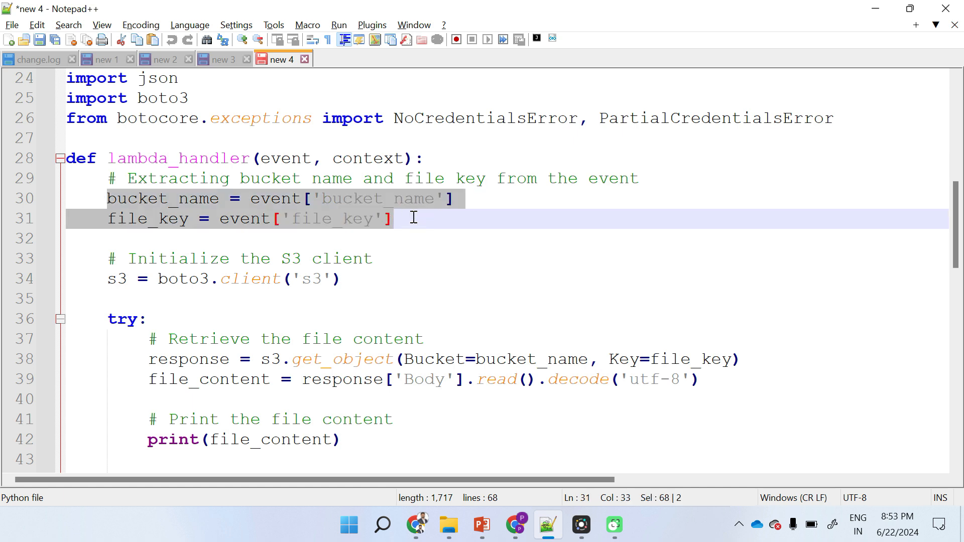
- Examine how the s3 variable is initialized with the boto3 client call, starting from the boto3 import
{"action": "double_click", "coordinate": [118, 279]}
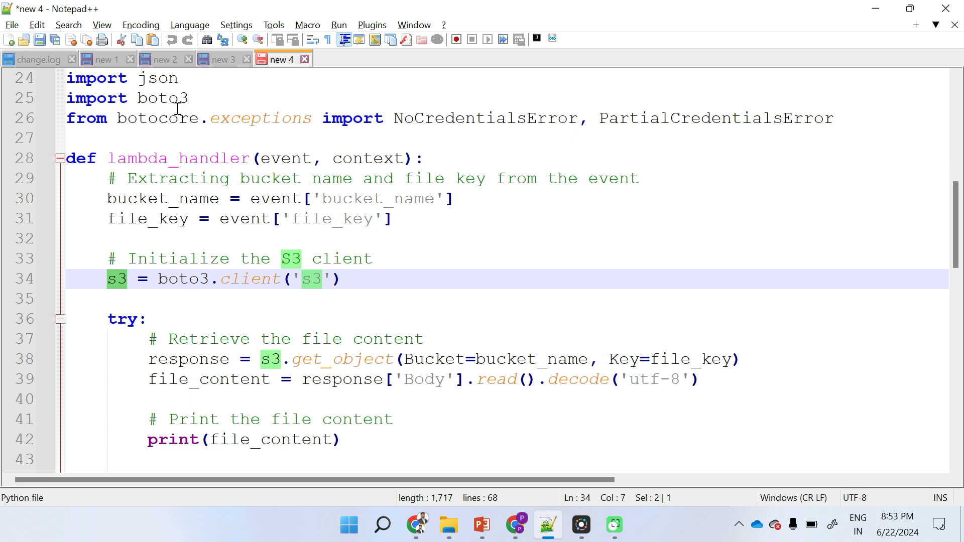
{"action": "double_click", "coordinate": [162, 100]}
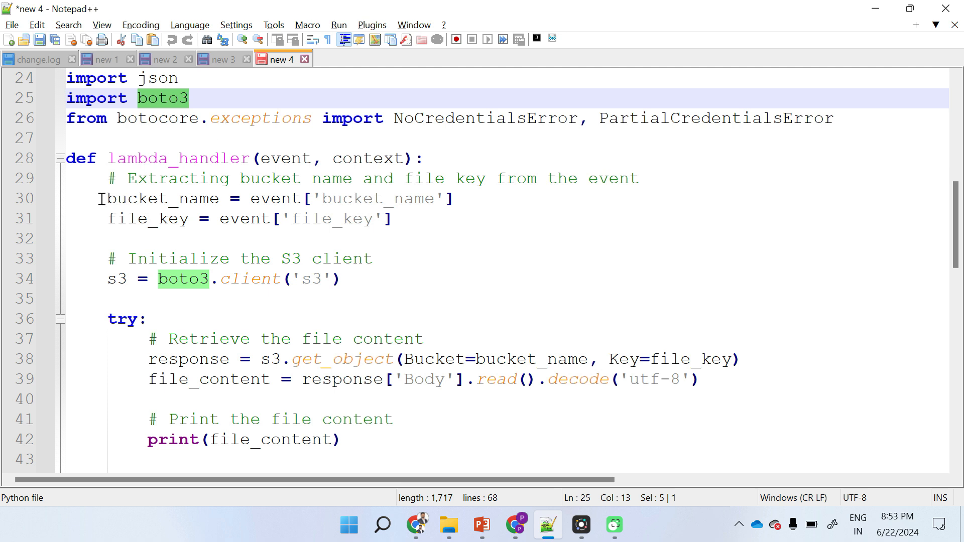
{"action": "double_click", "coordinate": [245, 276]}
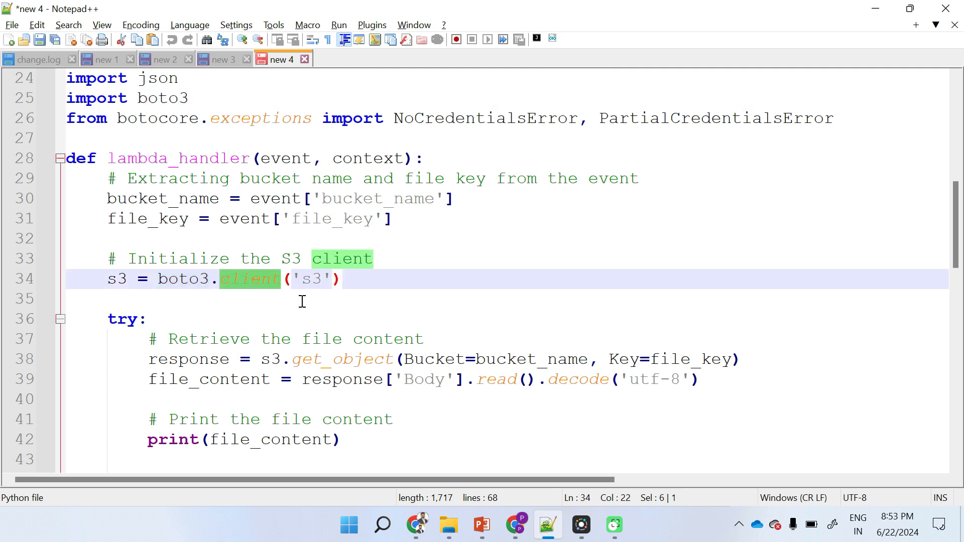
- Examine the try block of lambda_handler and the NoSuchKey exception branch that follows it
{"action": "double_click", "coordinate": [152, 363]}
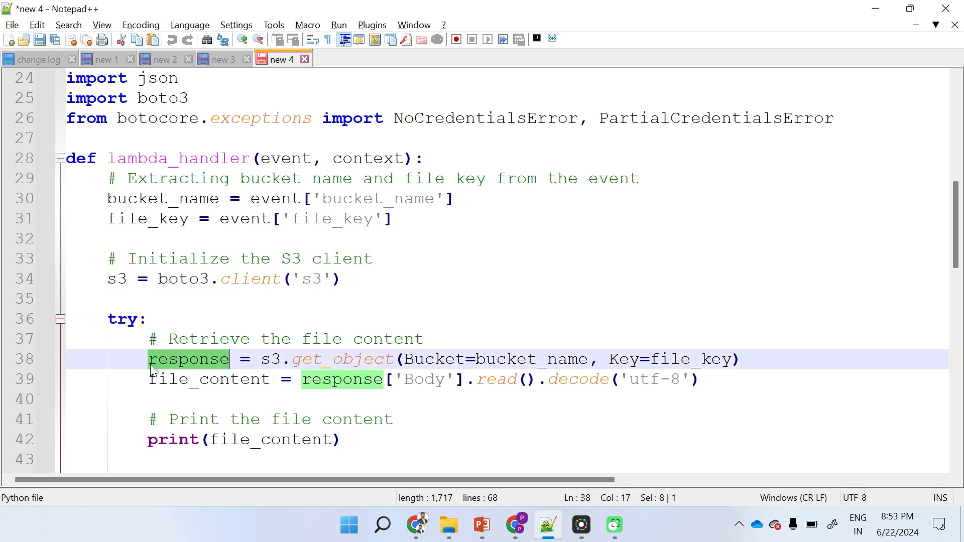
{"action": "scroll", "coordinate": [151, 362], "scroll_direction": "down", "scroll_amount": 2}
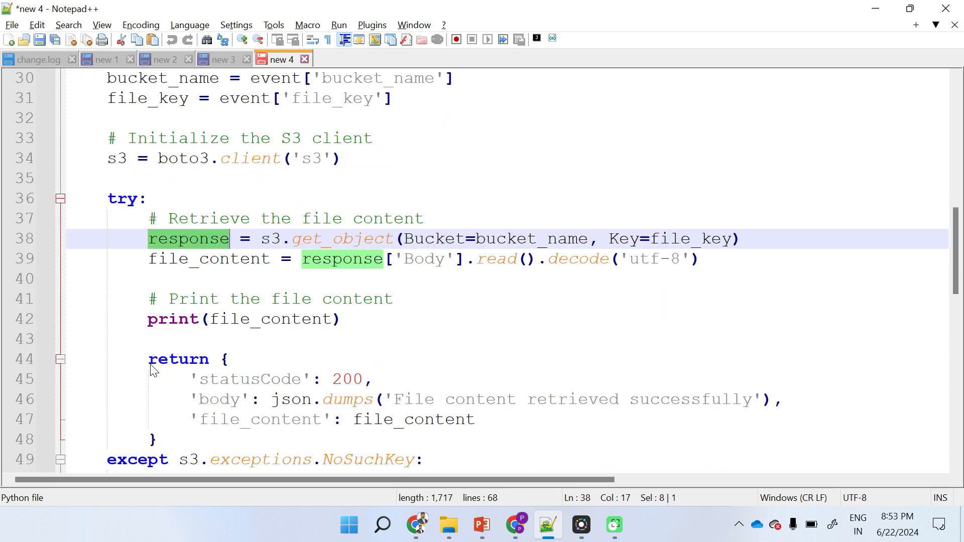
{"action": "left_click", "coordinate": [110, 198]}
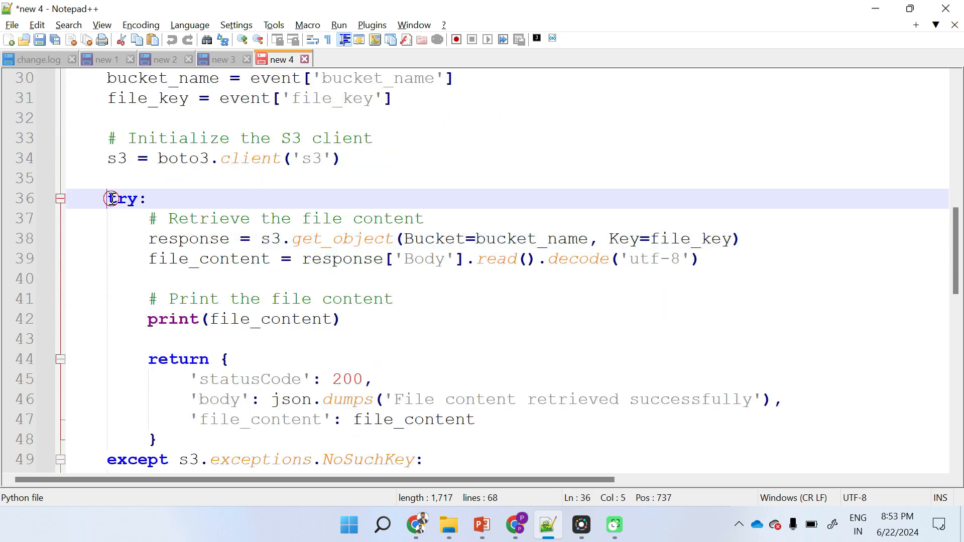
{"action": "left_click", "coordinate": [139, 217]}
{"action": "left_click", "coordinate": [470, 438], "text": "shift"}
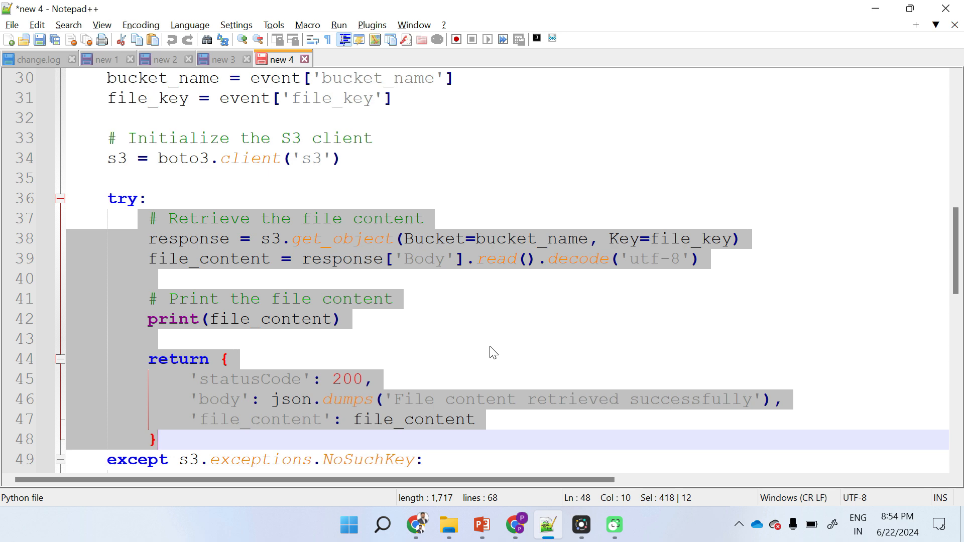
{"action": "scroll", "coordinate": [493, 352], "scroll_direction": "down", "scroll_amount": 2}
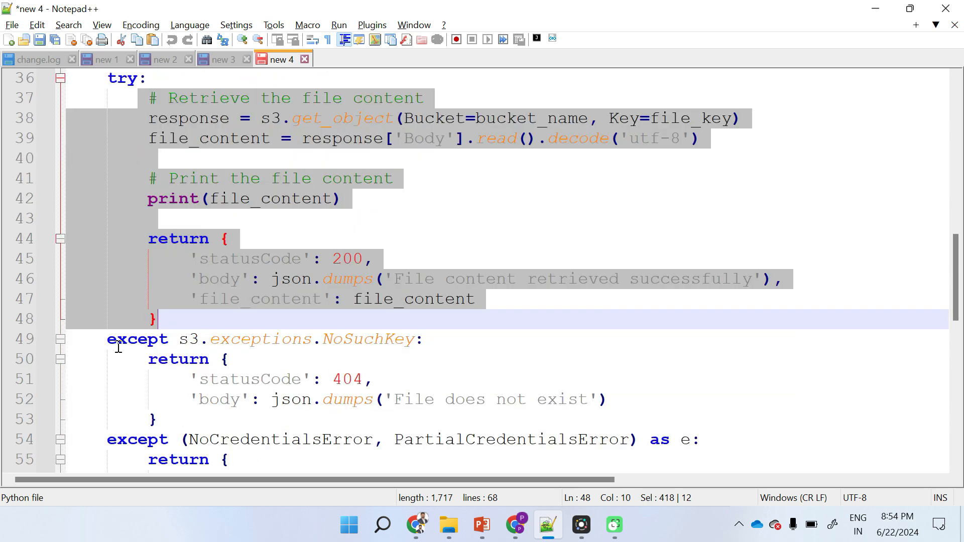
{"action": "left_click_drag", "start_coordinate": [394, 400], "coordinate": [526, 400]}
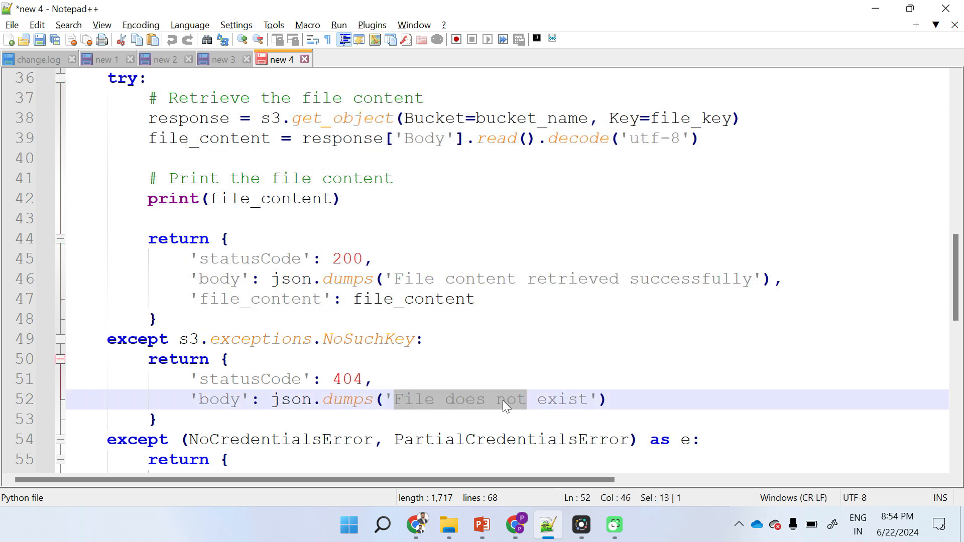
{"action": "left_click", "coordinate": [209, 340]}
{"action": "scroll", "coordinate": [209, 341], "scroll_direction": "up", "scroll_amount": 1}
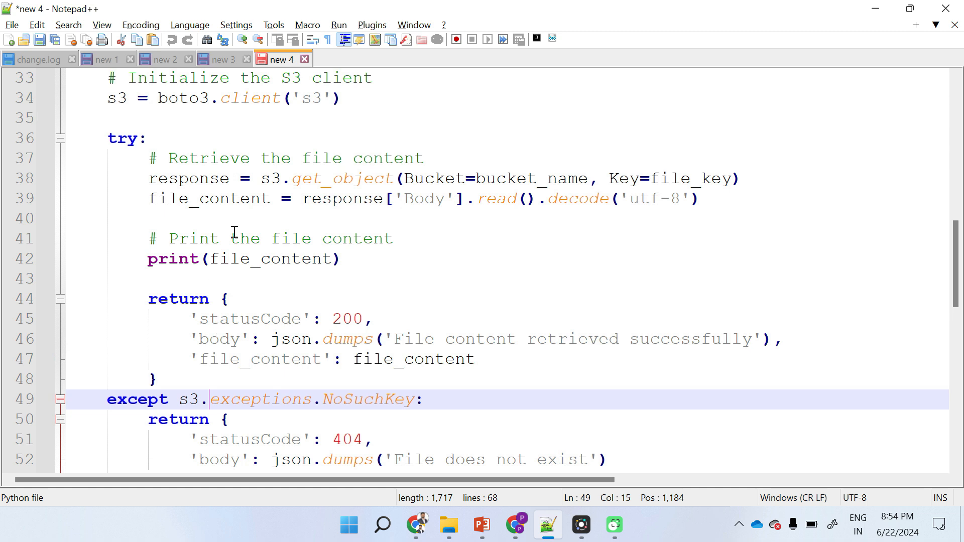
- Examine the get_object call stored in response, including its Bucket and Key arguments
{"action": "left_click", "coordinate": [197, 181]}
{"action": "double_click", "coordinate": [197, 182]}
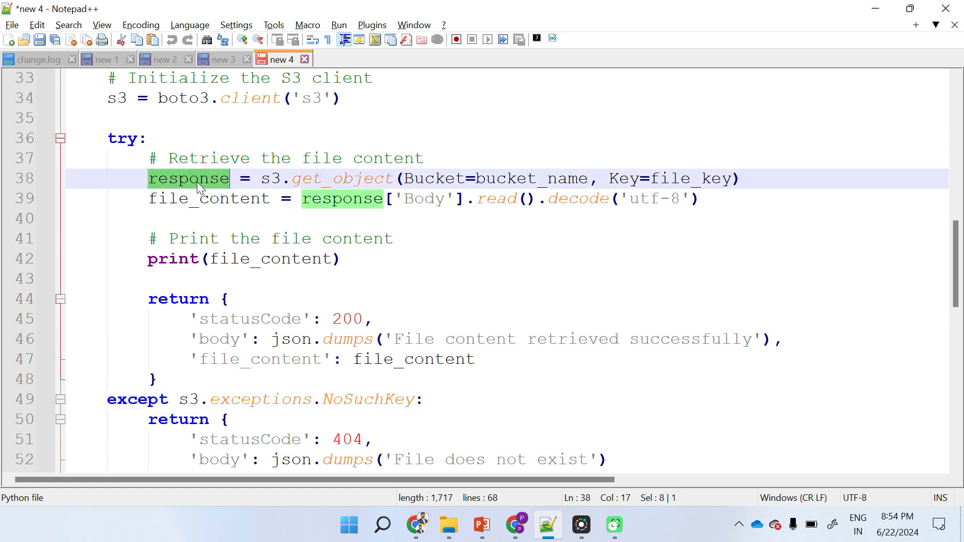
{"action": "double_click", "coordinate": [339, 181]}
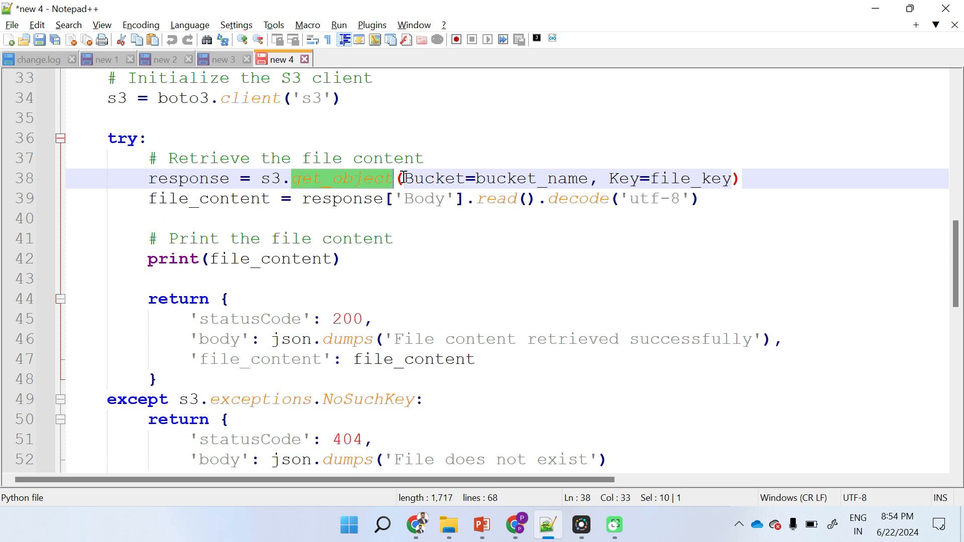
{"action": "double_click", "coordinate": [424, 179]}
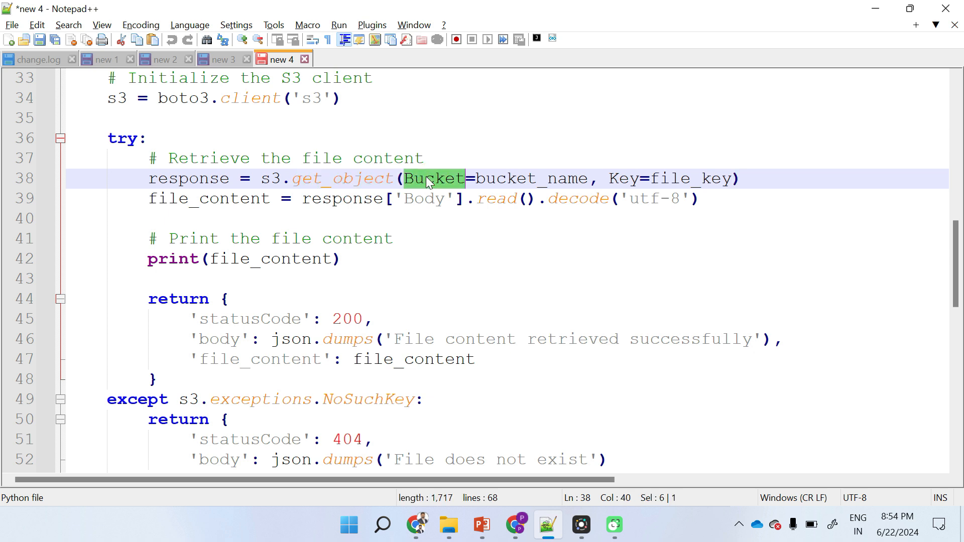
{"action": "double_click", "coordinate": [623, 181]}
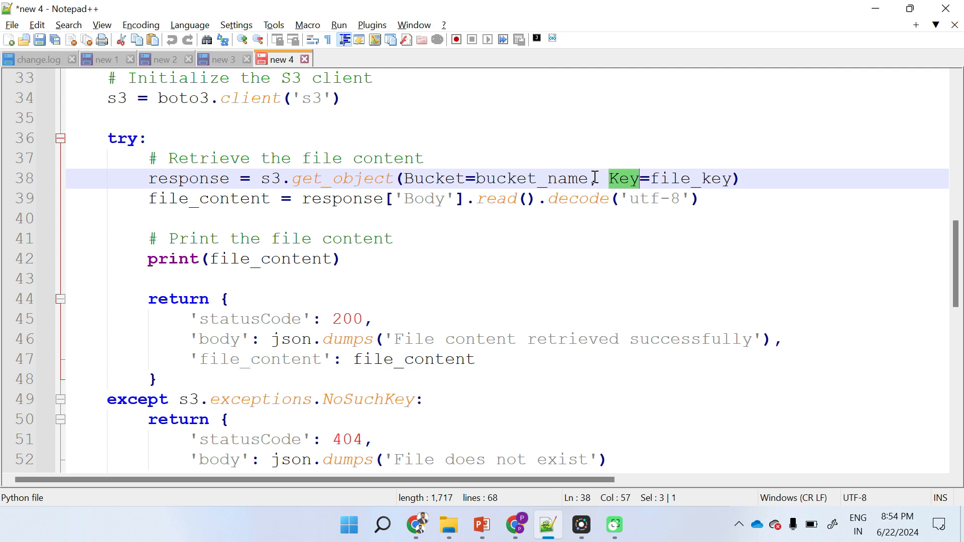
{"action": "double_click", "coordinate": [535, 179]}
{"action": "double_click", "coordinate": [709, 181]}
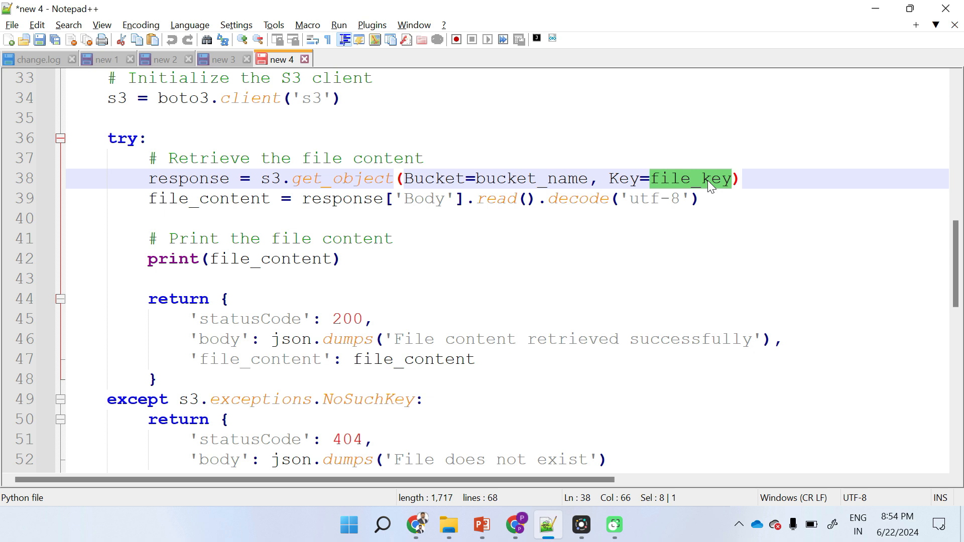
- Examine how file_content is read from the response Body and passed to print
{"action": "left_click", "coordinate": [219, 200]}
{"action": "double_click", "coordinate": [218, 199]}
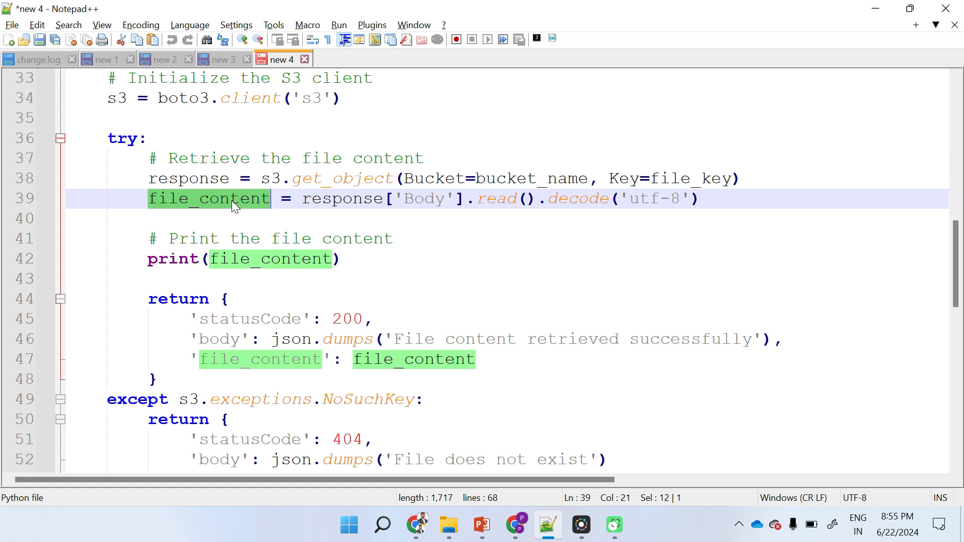
{"action": "double_click", "coordinate": [334, 201]}
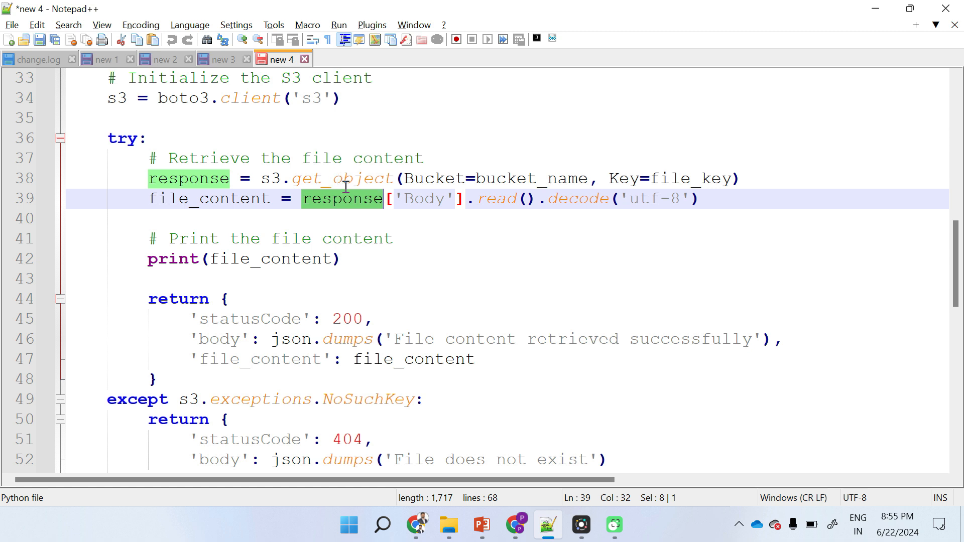
{"action": "double_click", "coordinate": [428, 210]}
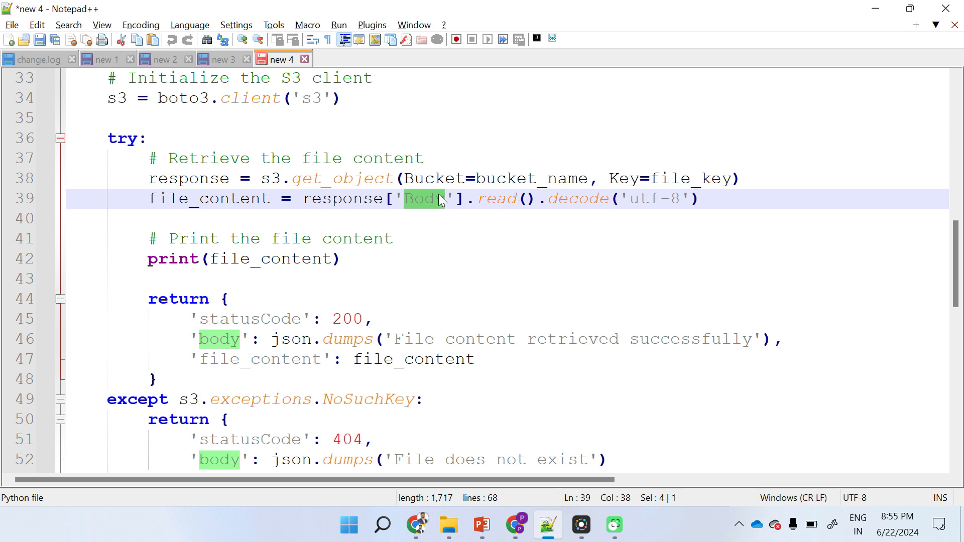
{"action": "double_click", "coordinate": [266, 260]}
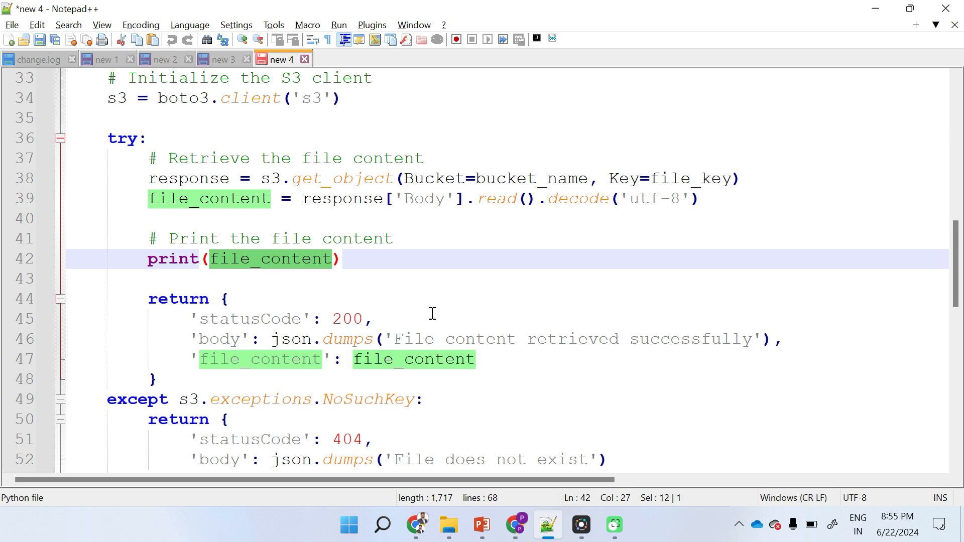
- Copy the script from import json through the last except block and replace all code of read-s3-file-content in Chrome with it
{"action": "scroll", "coordinate": [218, 220], "scroll_direction": "up", "scroll_amount": 4}
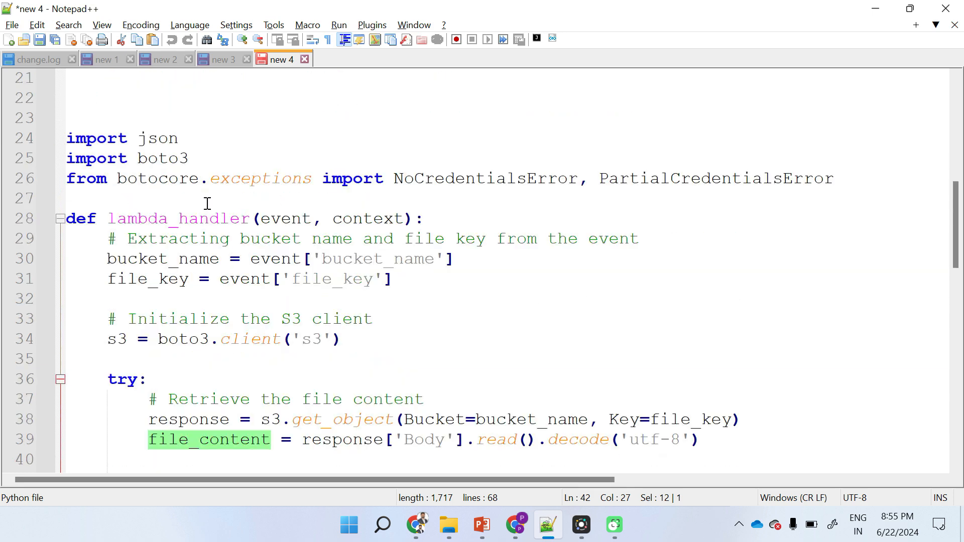
{"action": "left_click", "coordinate": [71, 137]}
{"action": "scroll", "coordinate": [416, 416], "scroll_direction": "down", "scroll_amount": 7}
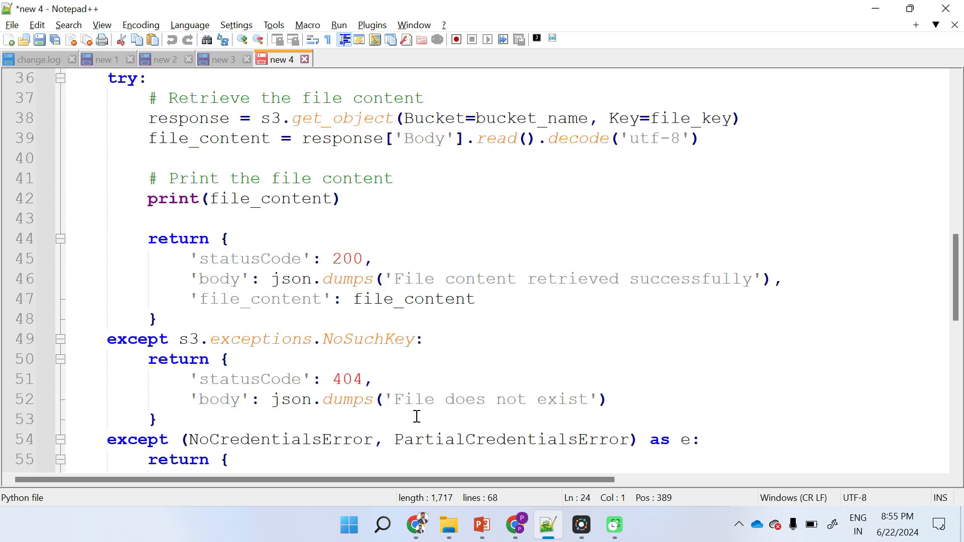
{"action": "scroll", "coordinate": [416, 416], "scroll_direction": "down", "scroll_amount": 3}
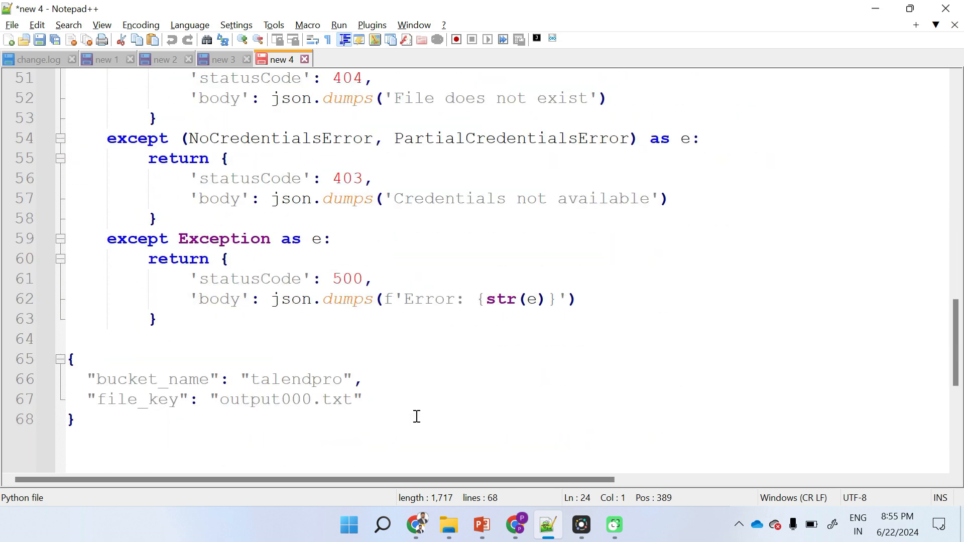
{"action": "left_click", "coordinate": [272, 326], "text": "shift"}
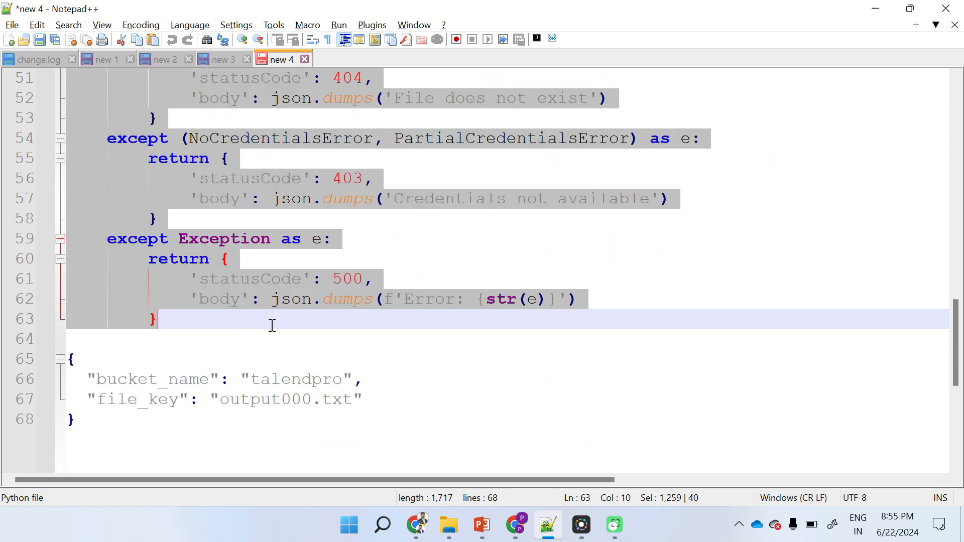
{"action": "key", "text": "alt+Tab"}
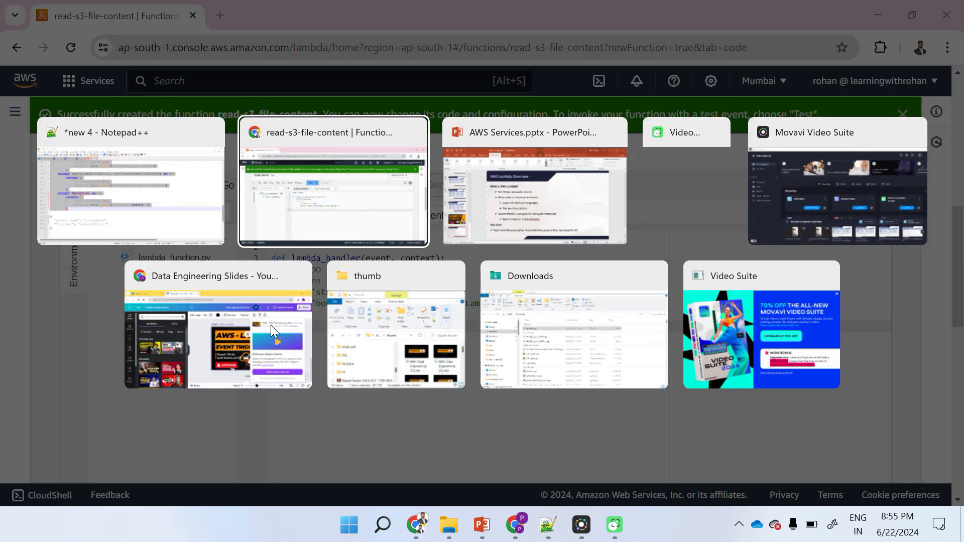
{"action": "key", "text": "ctrl+a"}
{"action": "key", "text": "ctrl+v"}
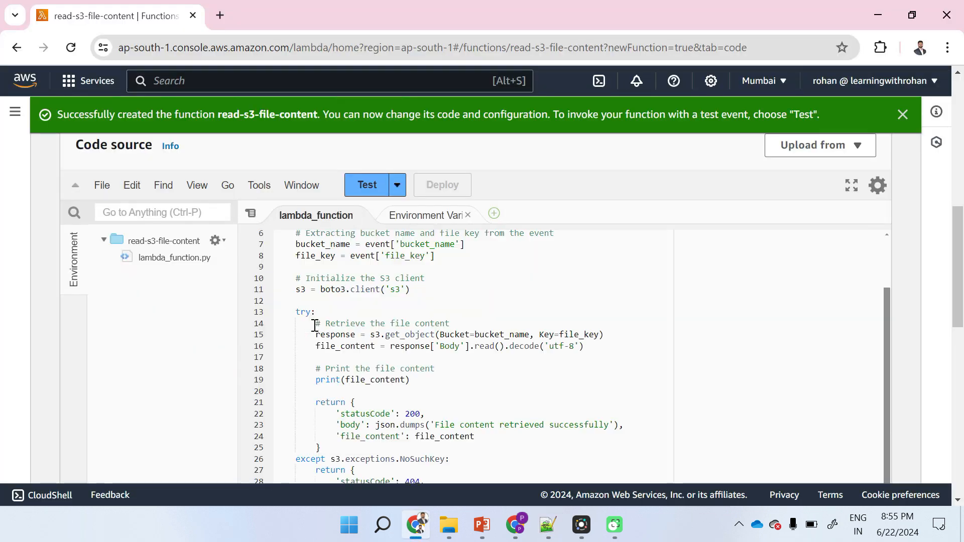
- Check the pasted code and start a new private test event named s3-read-event
{"action": "scroll", "coordinate": [314, 326], "scroll_direction": "down", "scroll_amount": 2}
{"action": "scroll", "coordinate": [314, 327], "scroll_direction": "down", "scroll_amount": 5}
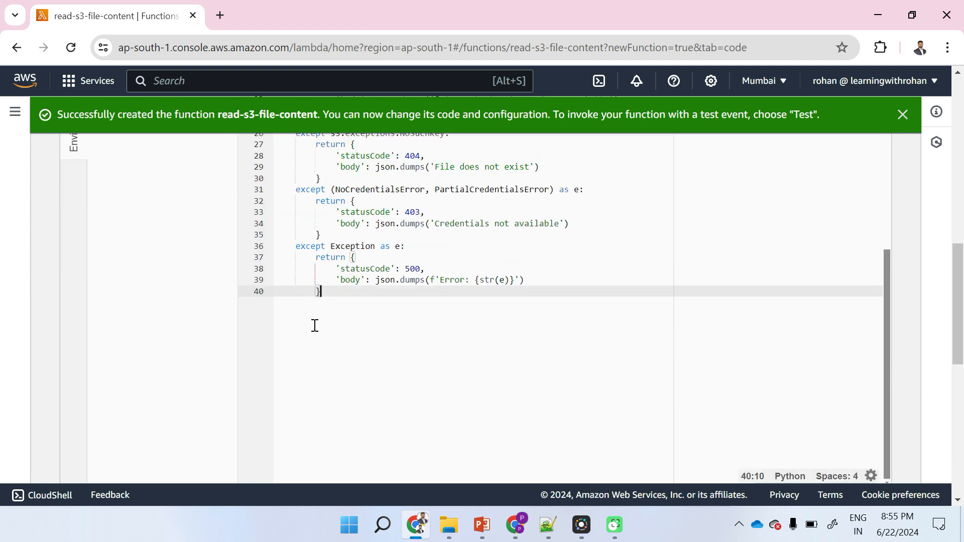
{"action": "scroll", "coordinate": [314, 326], "scroll_direction": "up", "scroll_amount": 5}
{"action": "scroll", "coordinate": [314, 326], "scroll_direction": "up", "scroll_amount": 3}
{"action": "scroll", "coordinate": [385, 346], "scroll_direction": "down", "scroll_amount": 3}
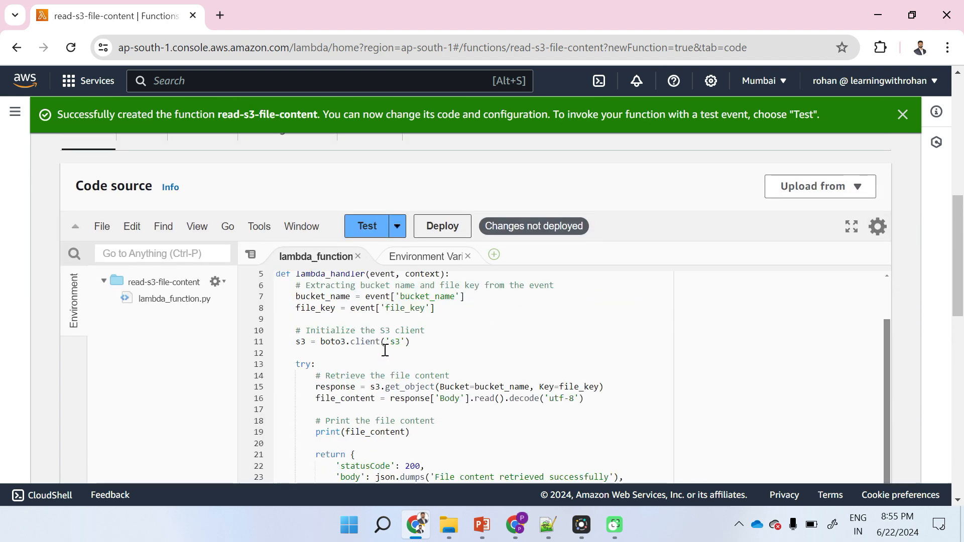
{"action": "scroll", "coordinate": [385, 346], "scroll_direction": "down", "scroll_amount": 1}
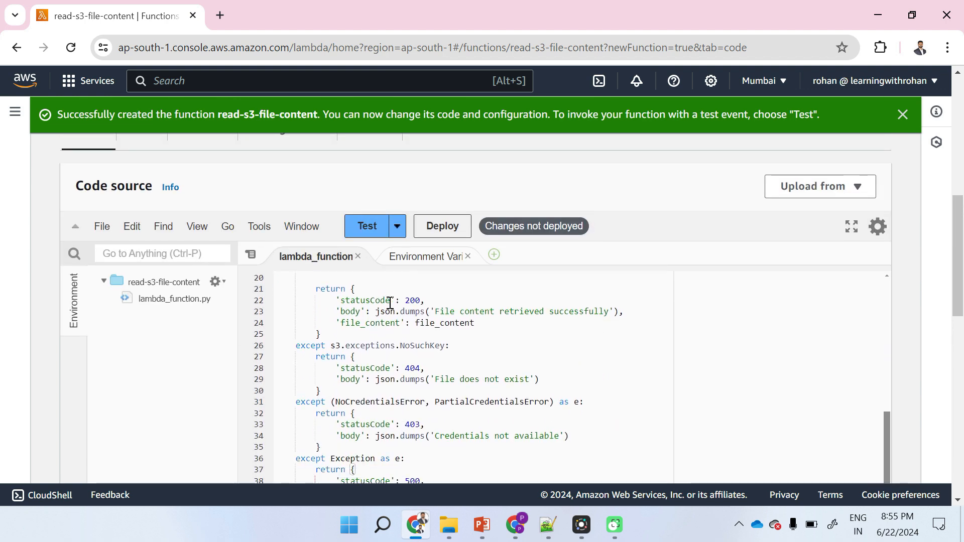
{"action": "left_click", "coordinate": [397, 227]}
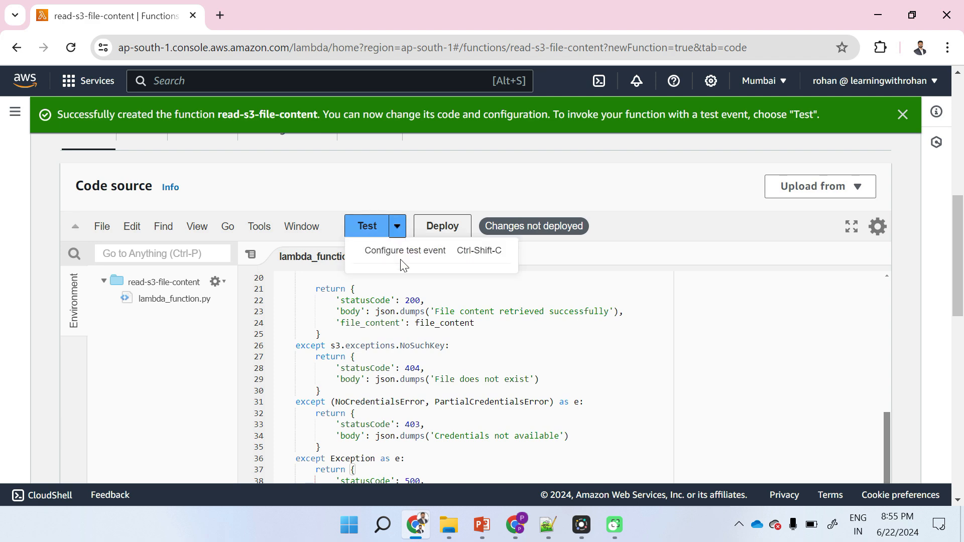
{"action": "left_click", "coordinate": [395, 251]}
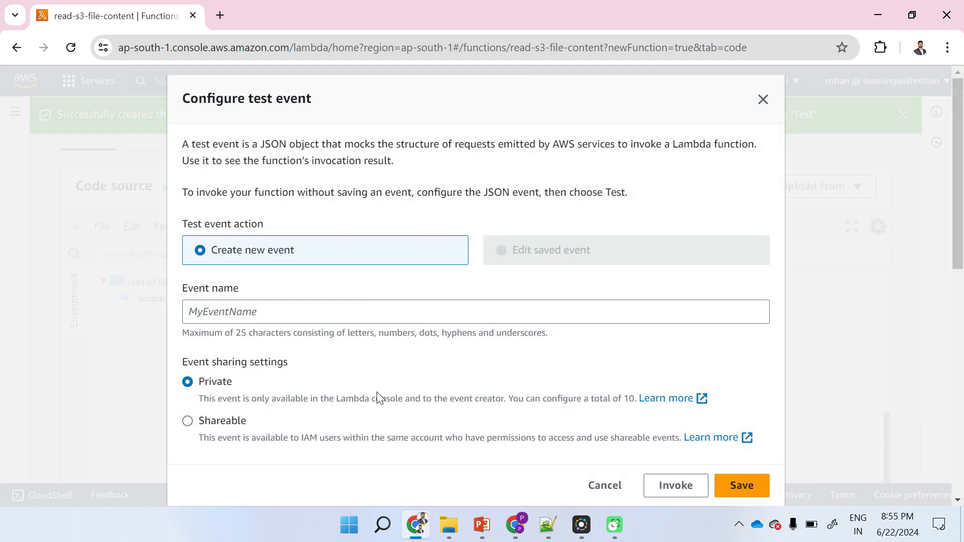
{"action": "scroll", "coordinate": [378, 398], "scroll_direction": "down", "scroll_amount": 3}
{"action": "left_click", "coordinate": [271, 168]}
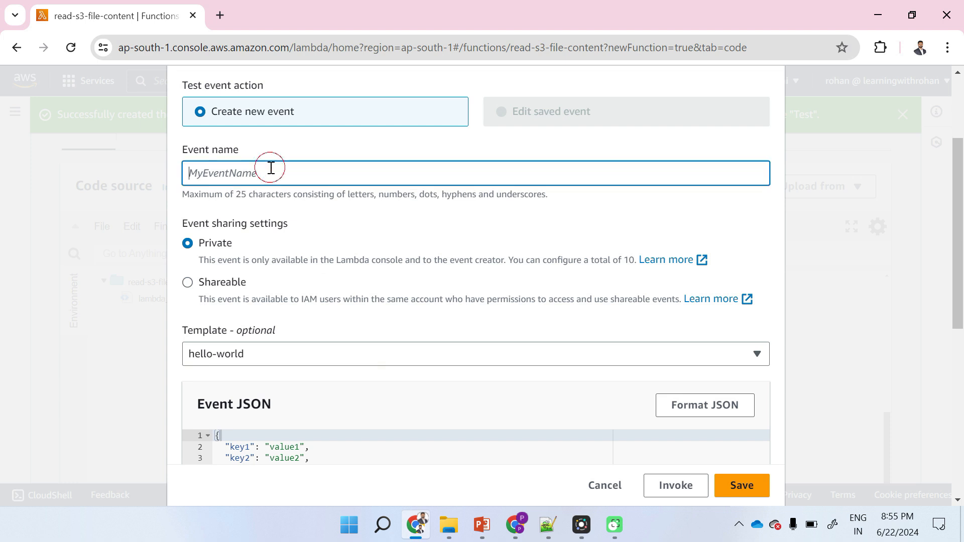
{"action": "type", "text": "s3-read-event"}
- Rename the key1 entry in the event JSON to bucket_name
{"action": "scroll", "coordinate": [271, 168], "scroll_direction": "down", "scroll_amount": 3}
{"action": "left_click", "coordinate": [277, 338]}
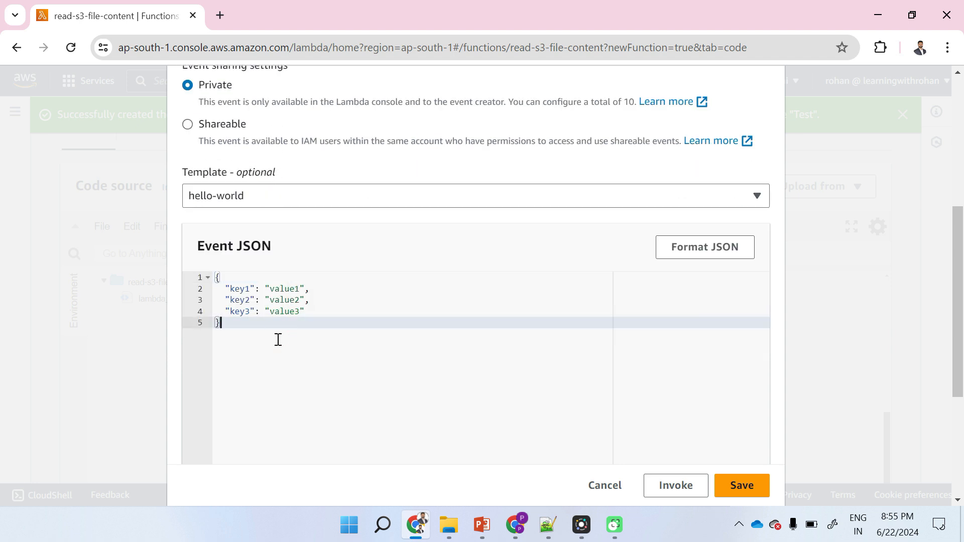
{"action": "double_click", "coordinate": [245, 288]}
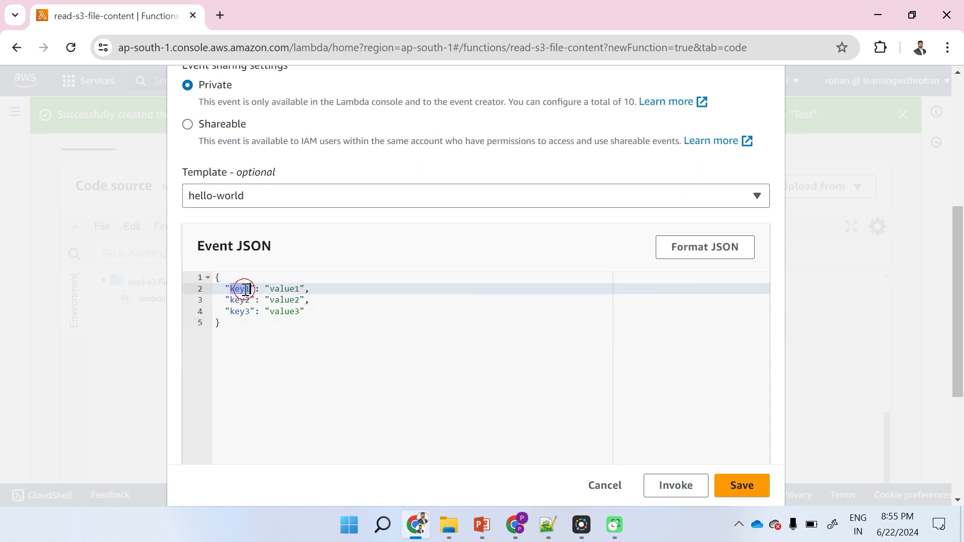
{"action": "type", "text": "bucket_name"}
- Switch to Notepad++ to check the bucket_name variable in the script, and compare it with the first key of the event JSON in Chrome
{"action": "key", "text": "alt+Tab"}
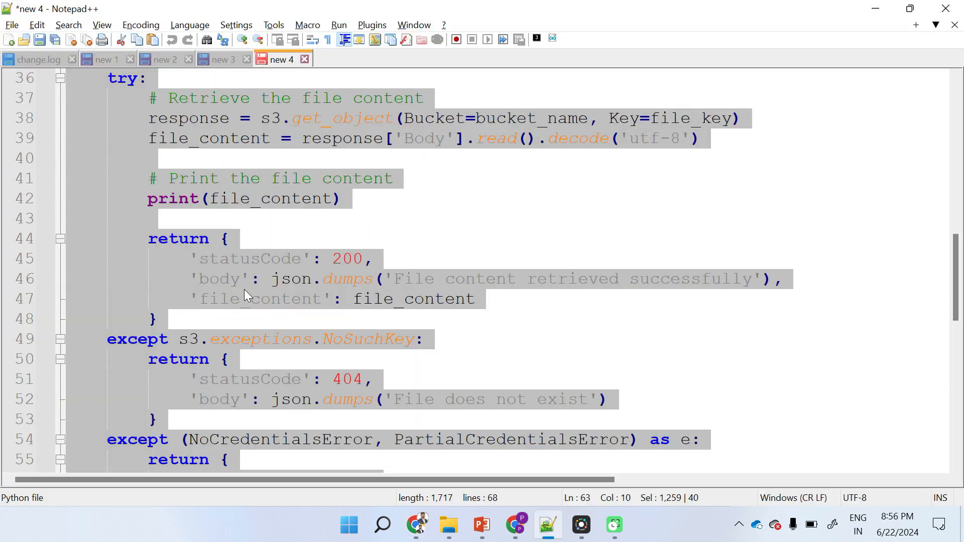
{"action": "left_click", "coordinate": [529, 121]}
{"action": "double_click", "coordinate": [529, 121]}
{"action": "key", "text": "alt+Tab"}
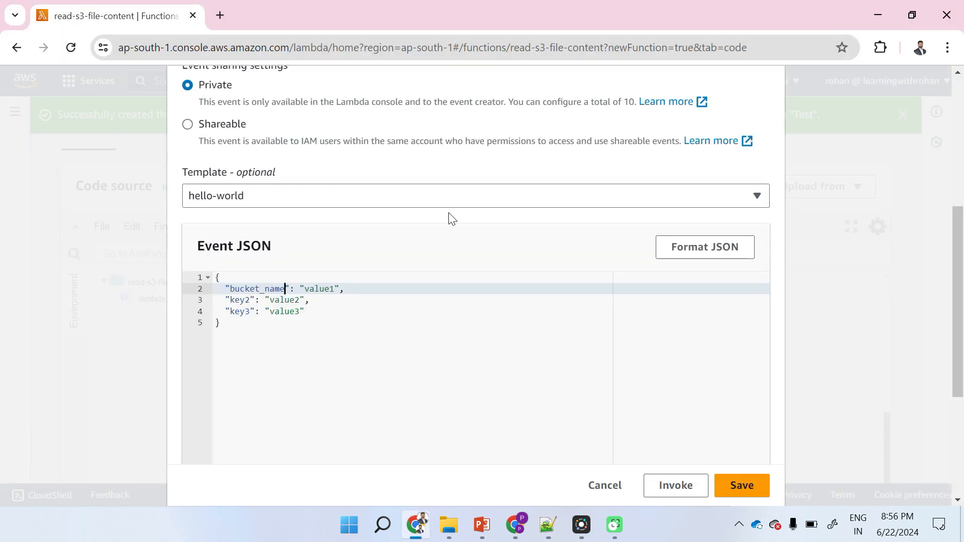
{"action": "double_click", "coordinate": [271, 288]}
{"action": "key", "text": "BackSpace"}
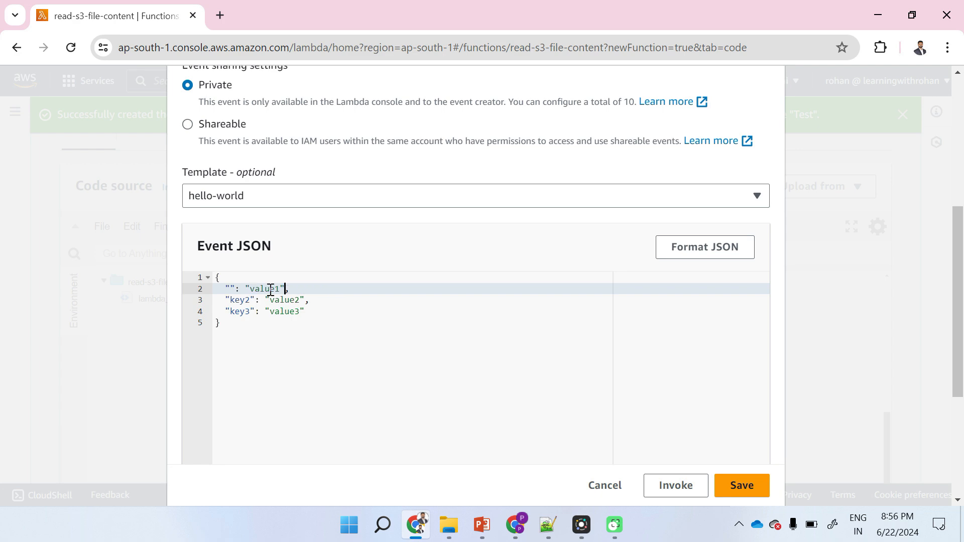
{"action": "key", "text": "ctrl+z"}
{"action": "double_click", "coordinate": [270, 290]}
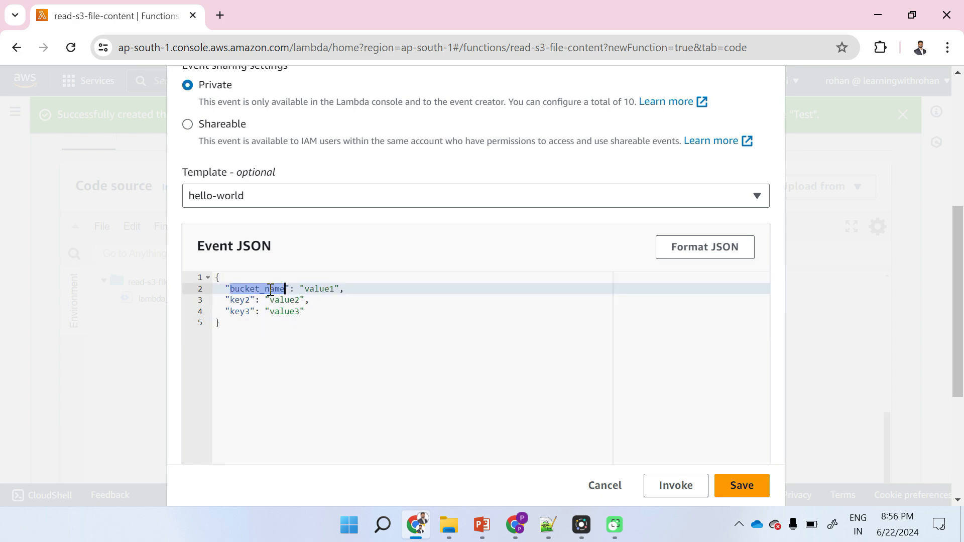
- Rename the key2 entry in the event JSON to file_key, copied from the Notepad++ script, and set the bucket_name value to talendpro
{"action": "double_click", "coordinate": [318, 289]}
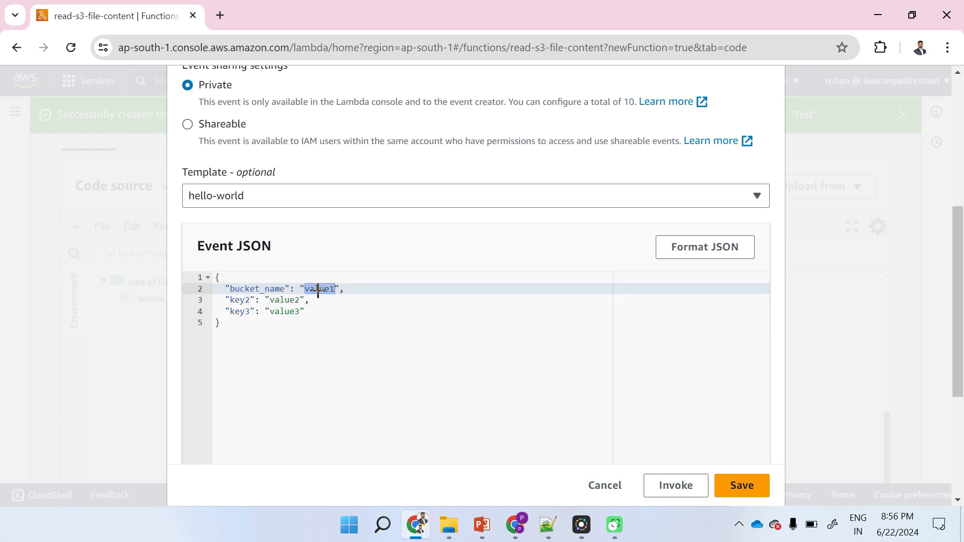
{"action": "key", "text": "alt+Tab"}
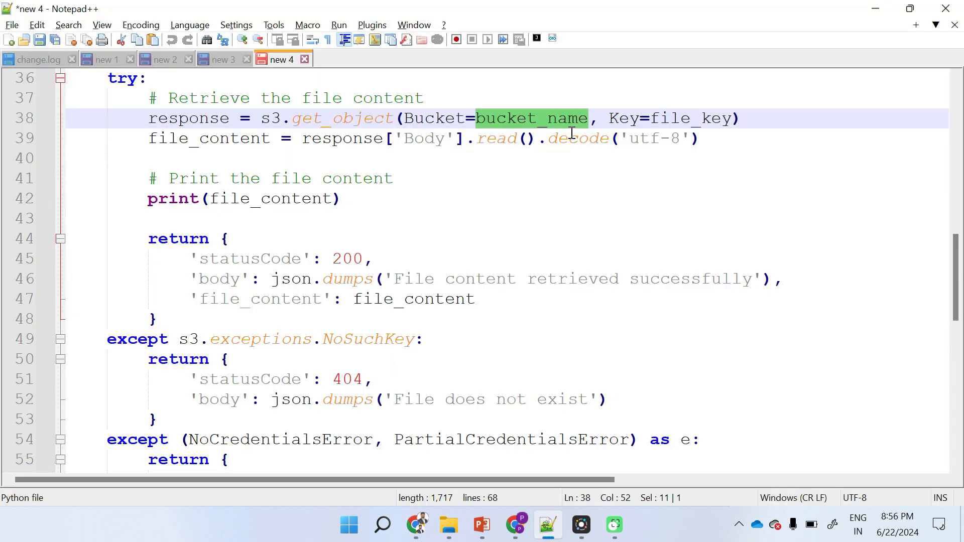
{"action": "double_click", "coordinate": [692, 123]}
{"action": "key", "text": "ctrl+c"}
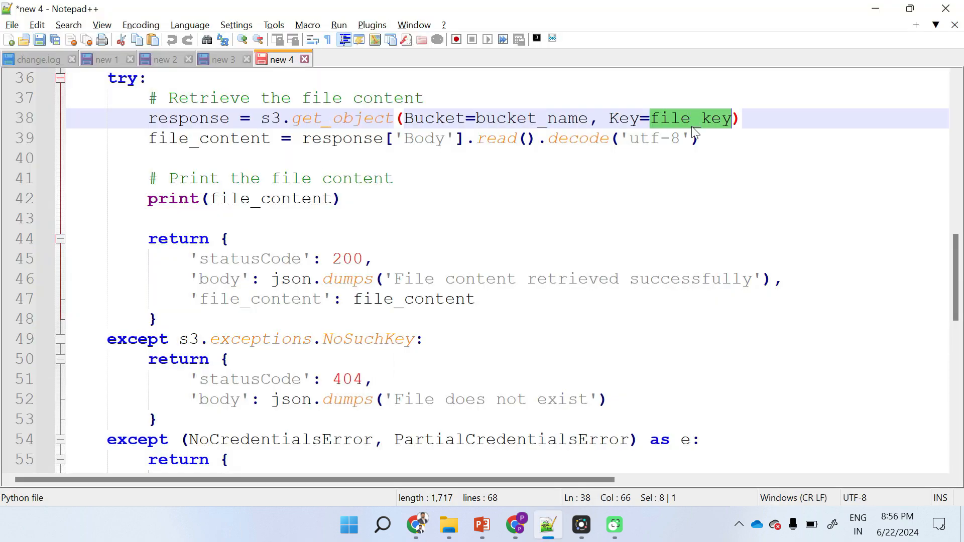
{"action": "key", "text": "alt+Tab"}
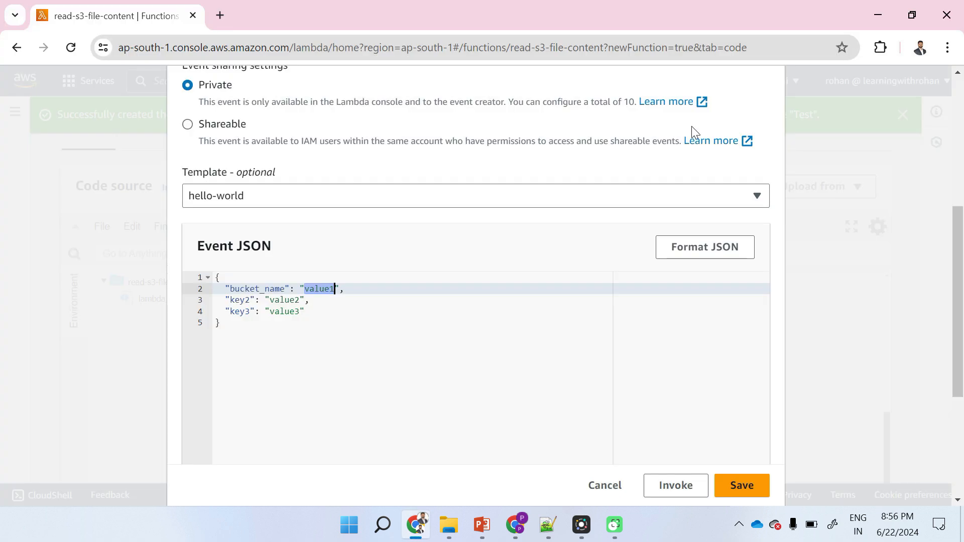
{"action": "double_click", "coordinate": [241, 300]}
{"action": "key", "text": "ctrl+v"}
{"action": "double_click", "coordinate": [328, 290]}
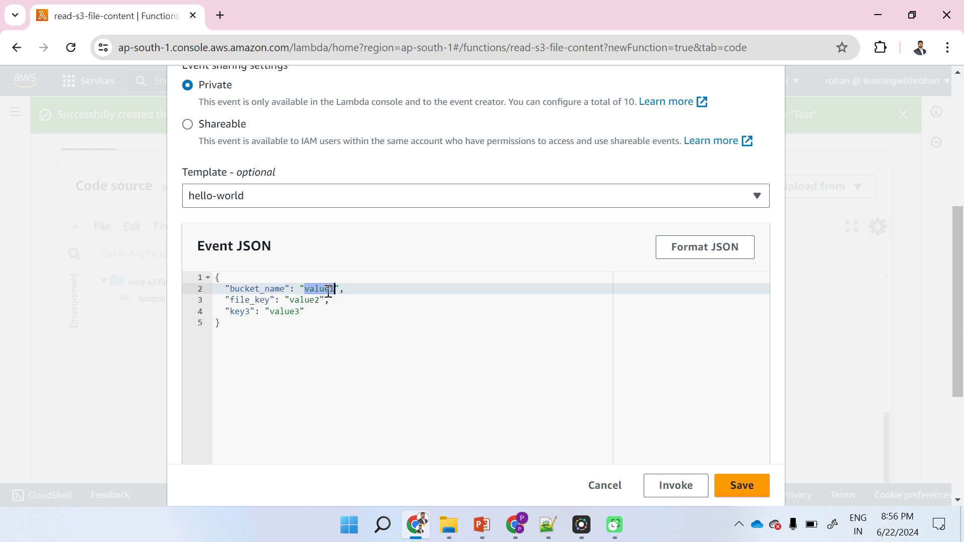
{"action": "type", "text": "talendpro"}
- Copy the sample event with bucket_name and file_key from the end of the Notepad++ file and replace the whole event JSON in Chrome with it
{"action": "double_click", "coordinate": [309, 300]}
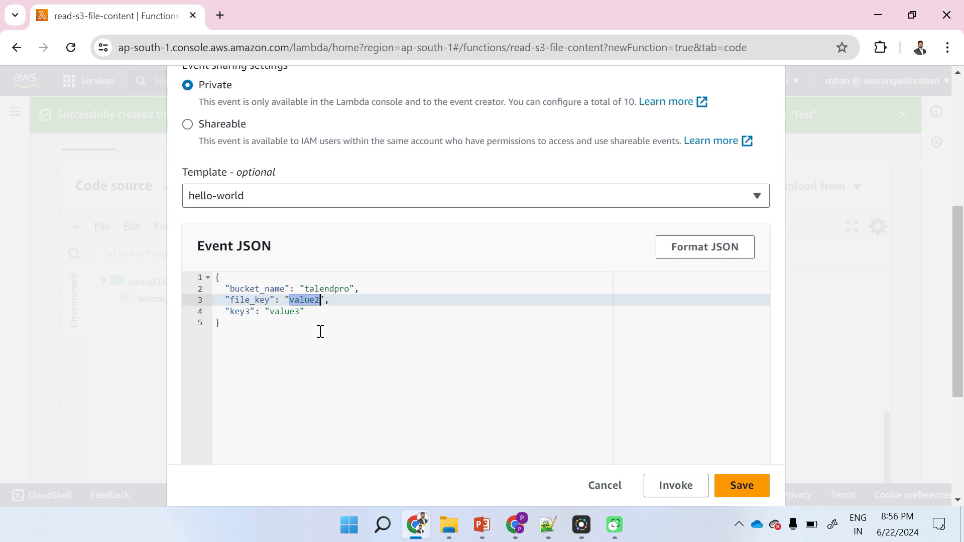
{"action": "key", "text": "alt+Tab"}
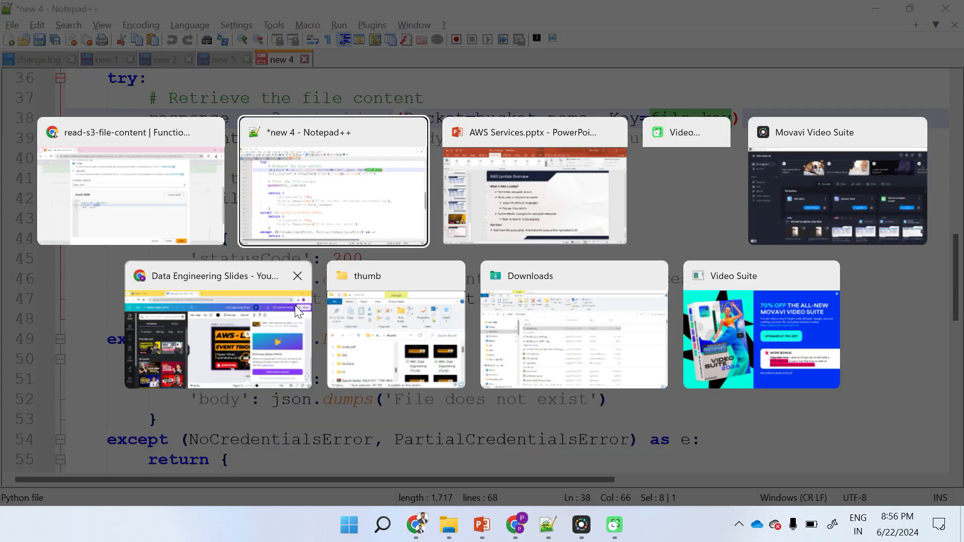
{"action": "scroll", "coordinate": [268, 395], "scroll_direction": "down", "scroll_amount": 3}
{"action": "scroll", "coordinate": [267, 395], "scroll_direction": "down", "scroll_amount": 4}
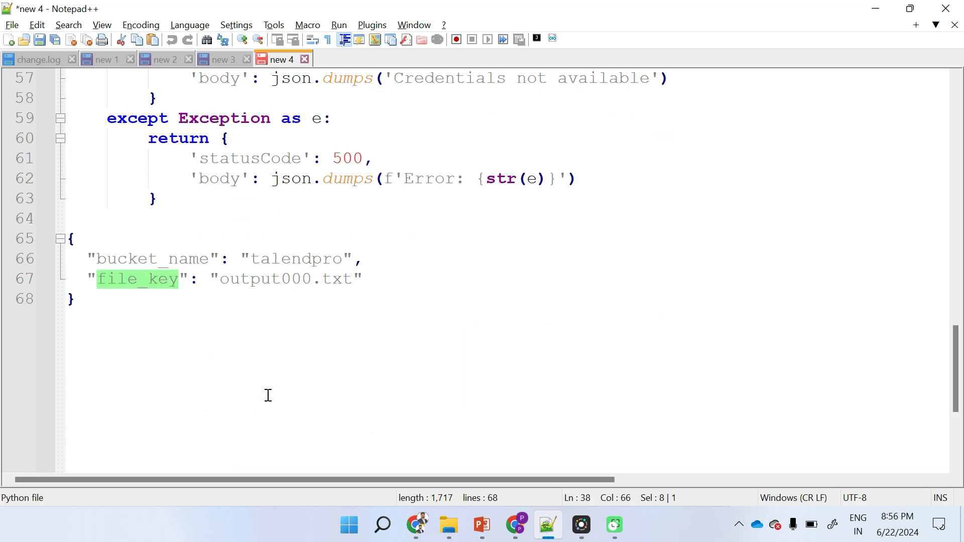
{"action": "left_click", "coordinate": [122, 314]}
{"action": "left_click", "coordinate": [44, 232], "text": "shift"}
{"action": "key", "text": "ctrl+c"}
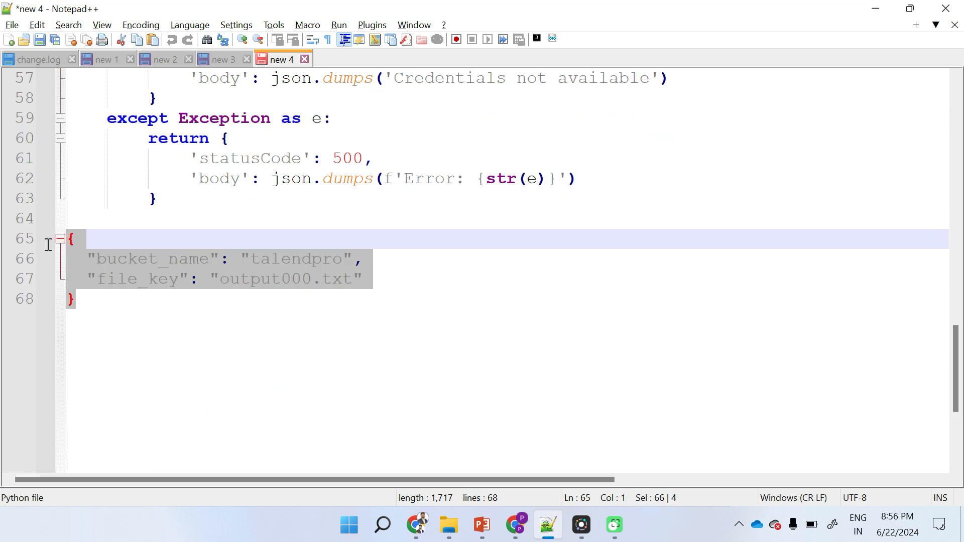
{"action": "key", "text": "alt+Tab"}
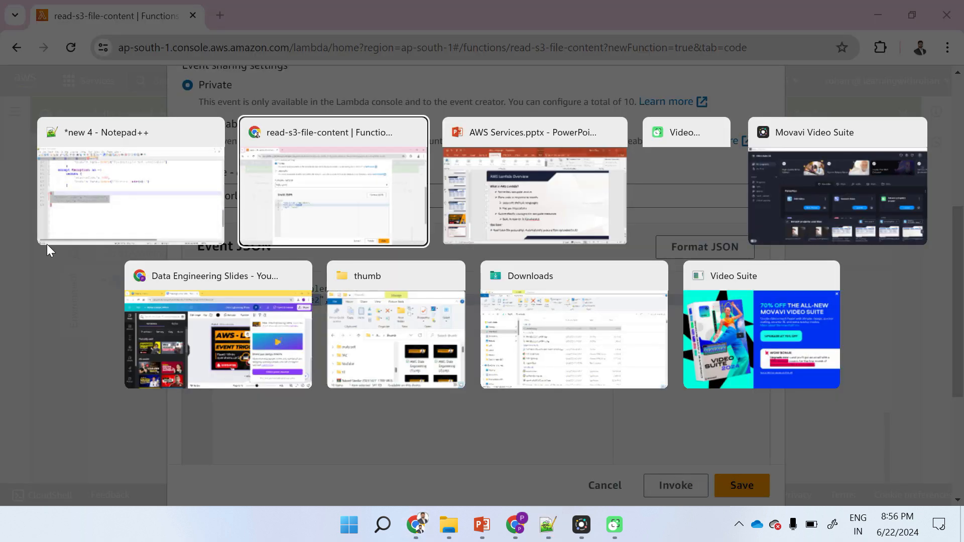
{"action": "key", "text": "ctrl+a"}
{"action": "key", "text": "ctrl+v"}
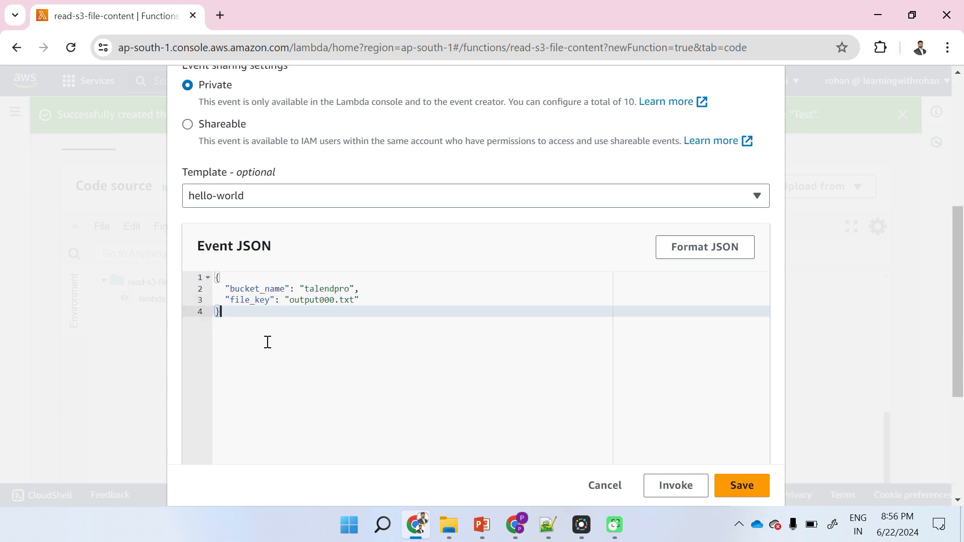
- Check the bucket_name and file_key values in the event JSON and save the test event
{"action": "double_click", "coordinate": [320, 289]}
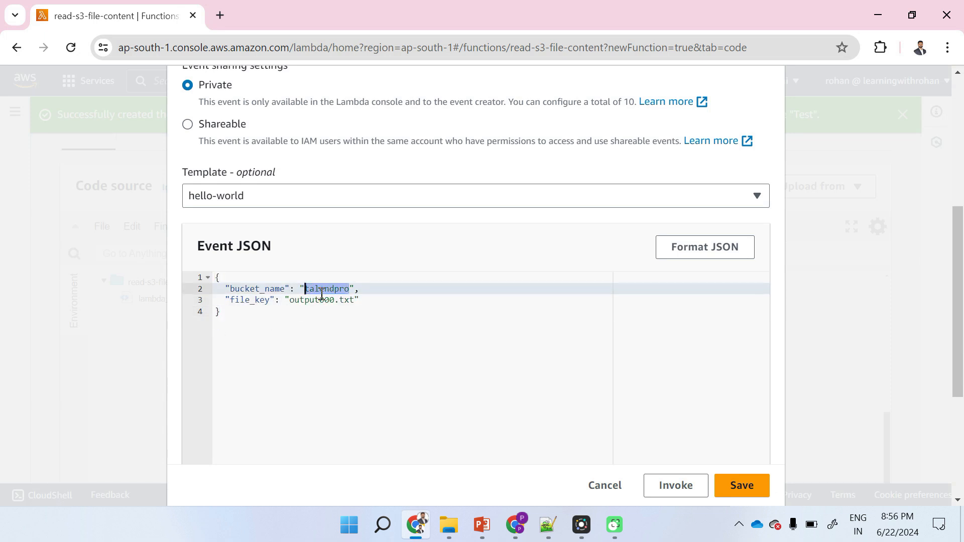
{"action": "double_click", "coordinate": [319, 300]}
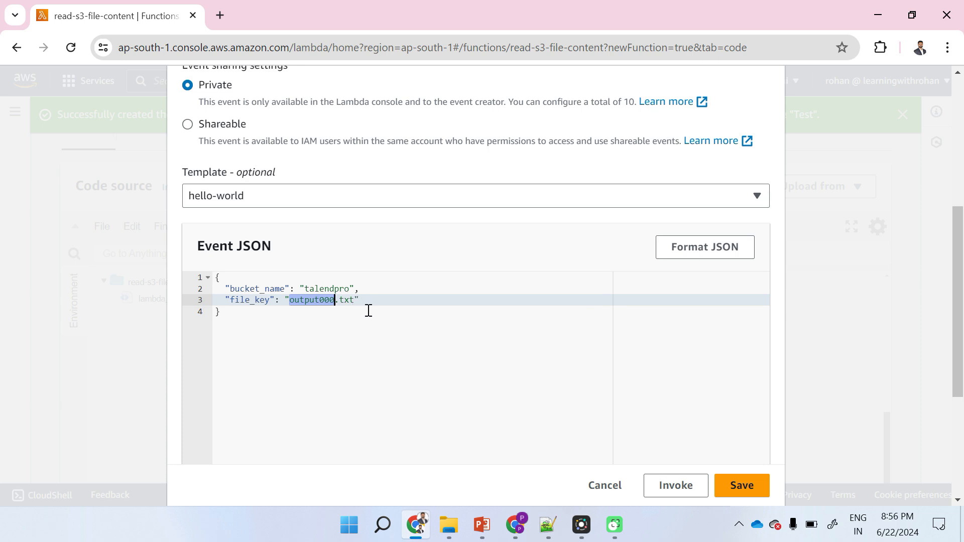
{"action": "left_click", "coordinate": [739, 485]}
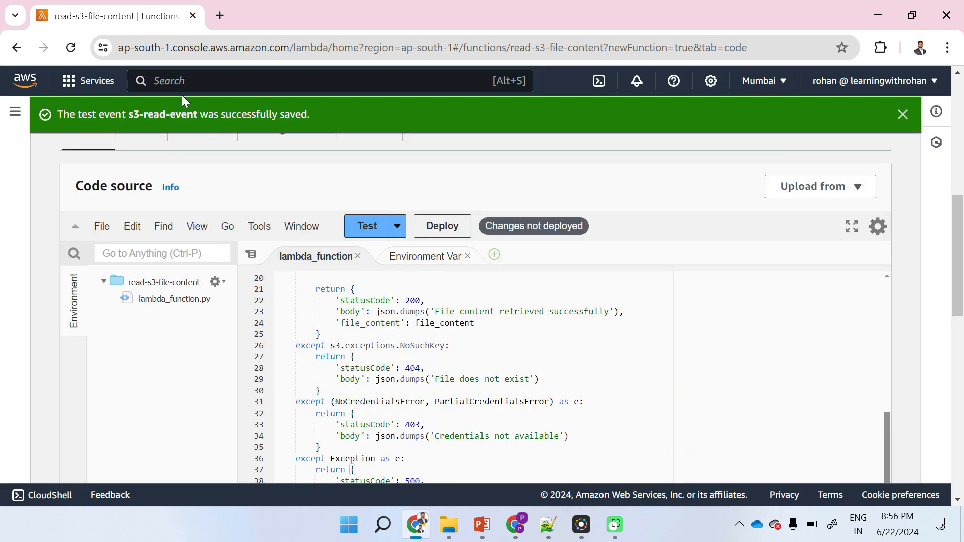
- Search the AWS services for s3 and open S3 in a new browser tab
{"action": "left_click", "coordinate": [174, 82]}
{"action": "type", "text": "s3"}
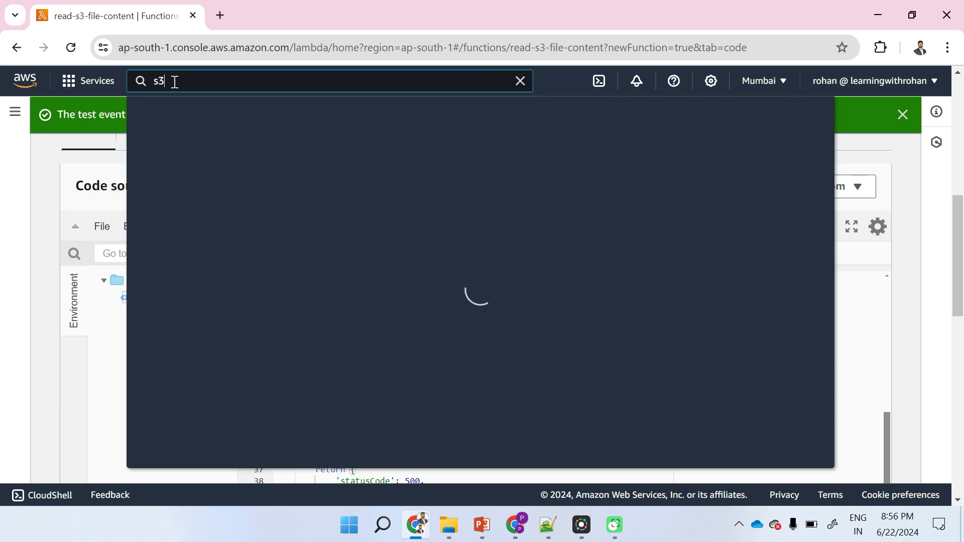
{"action": "right_click", "coordinate": [362, 196]}
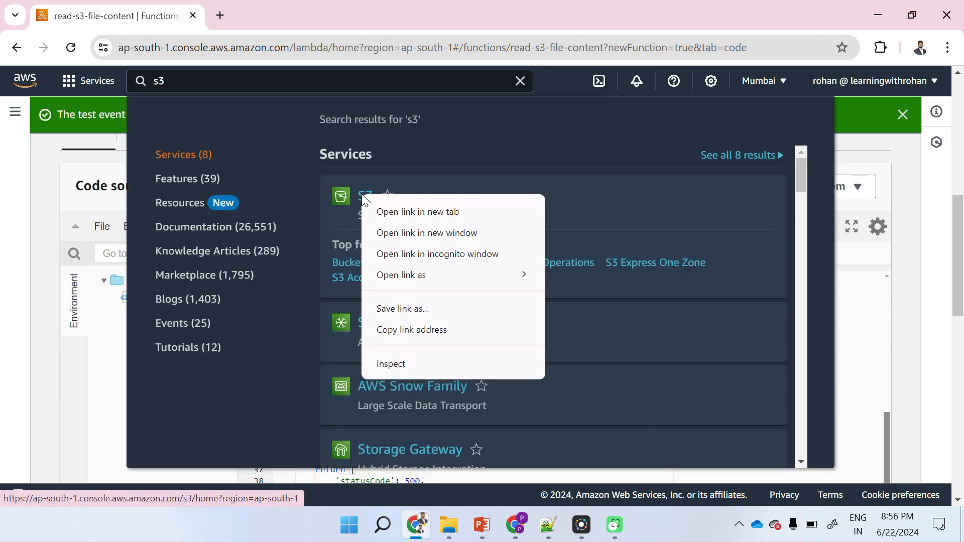
{"action": "left_click", "coordinate": [384, 213]}
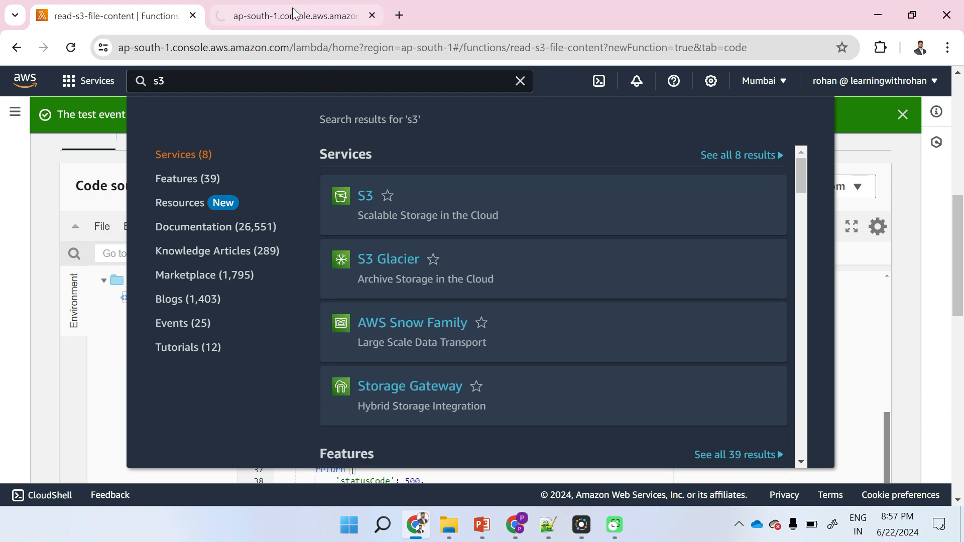
{"action": "left_click", "coordinate": [295, 14]}
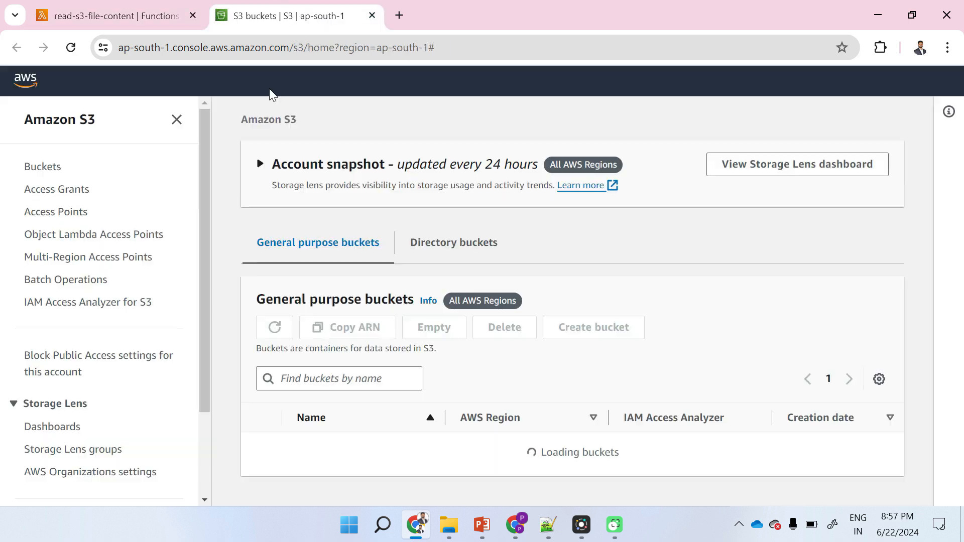
- Filter the general purpose buckets by talend, open the talendpro bucket and select output000.txt
{"action": "scroll", "coordinate": [387, 385], "scroll_direction": "down", "scroll_amount": 3}
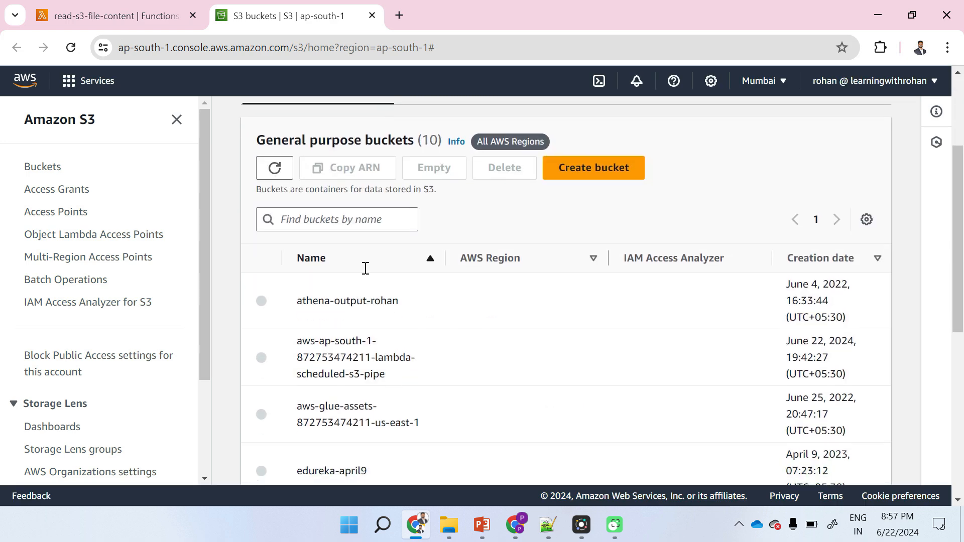
{"action": "left_click", "coordinate": [340, 227]}
{"action": "type", "text": "talend"}
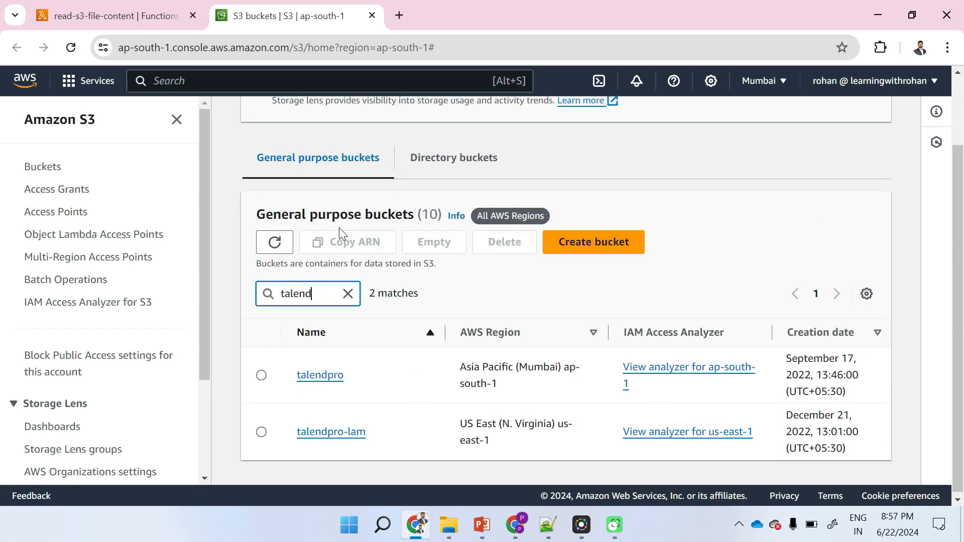
{"action": "left_click", "coordinate": [320, 372]}
{"action": "scroll", "coordinate": [321, 372], "scroll_direction": "down", "scroll_amount": 3}
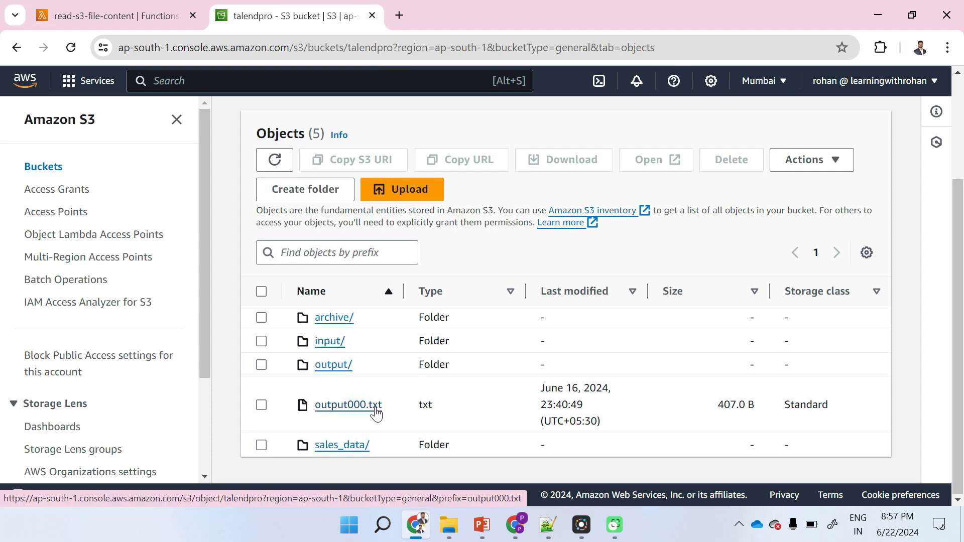
{"action": "left_click", "coordinate": [261, 405]}
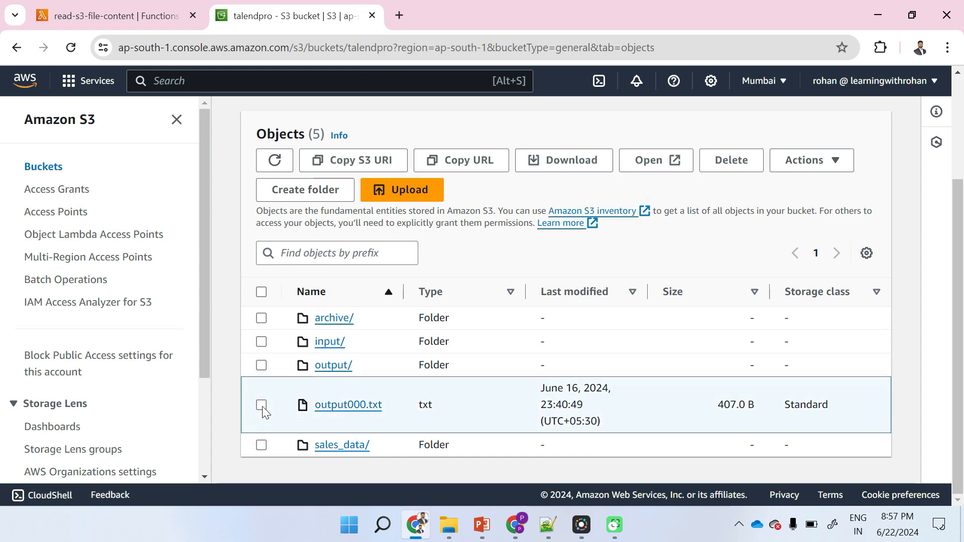
- Check the response Body read line in the Notepad++ script, and return to the bucket in Chrome to clear the output000.txt selection
{"action": "key", "text": "alt+Tab"}
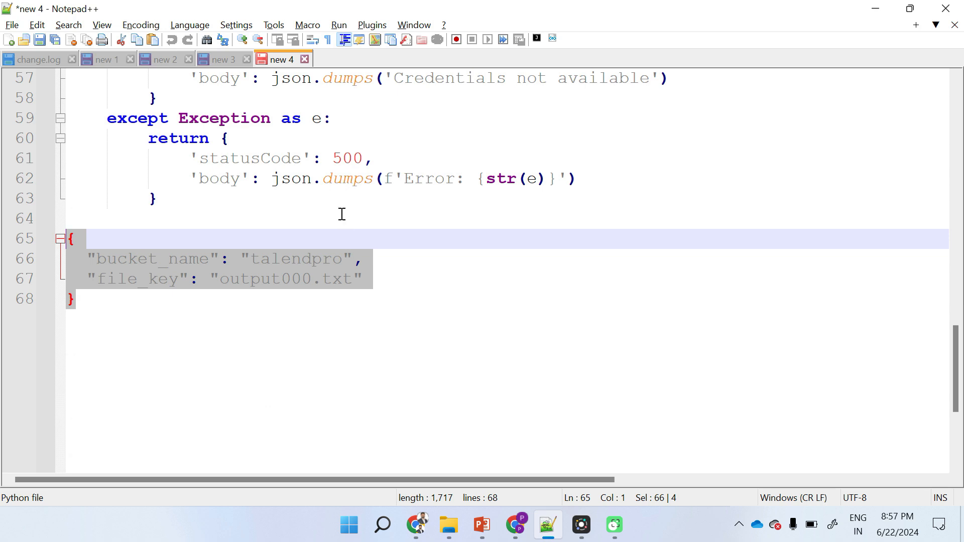
{"action": "scroll", "coordinate": [342, 215], "scroll_direction": "up", "scroll_amount": 8}
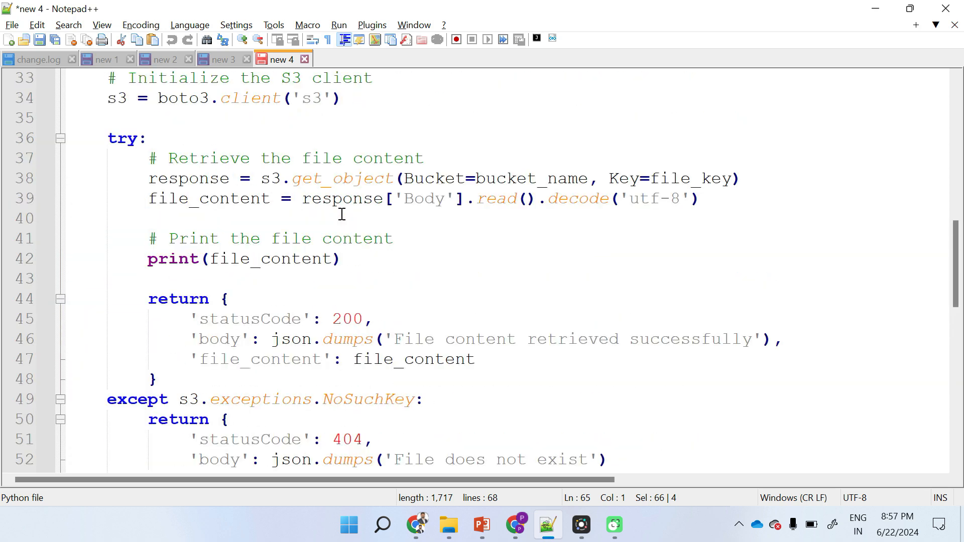
{"action": "double_click", "coordinate": [426, 198]}
{"action": "key", "text": "alt+Tab"}
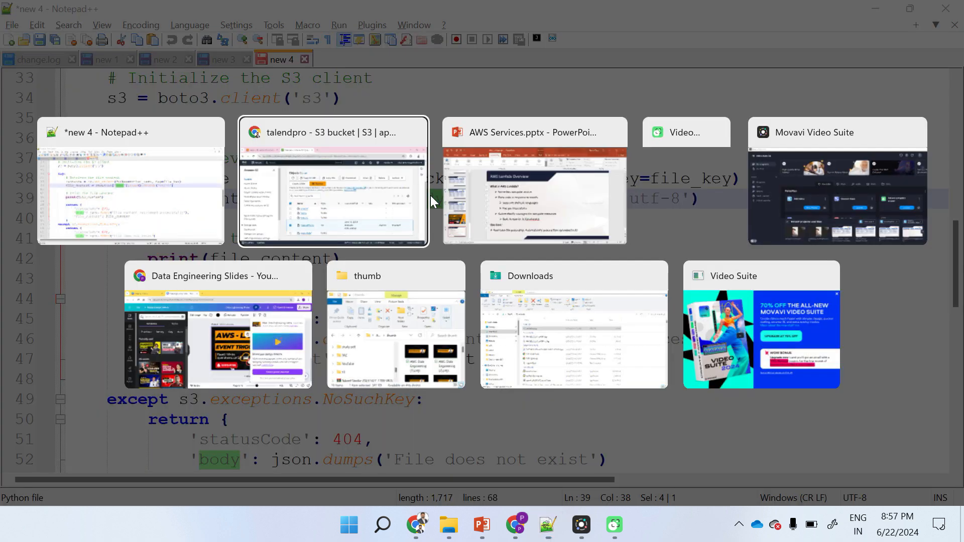
{"action": "key", "text": "space"}
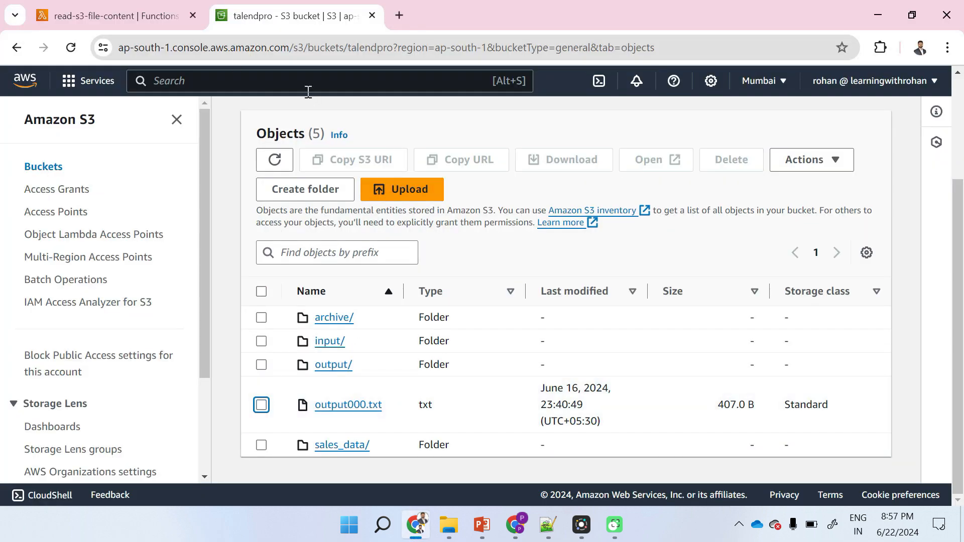
- Return to the read-s3-file-content function and review the saved s3-read-event JSON, closing the configuration without changes
{"action": "left_click", "coordinate": [107, 9]}
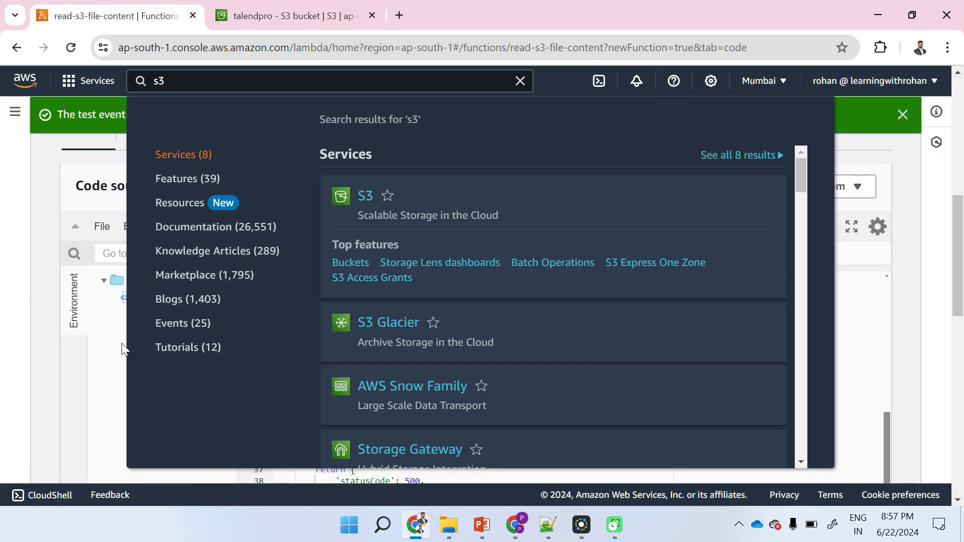
{"action": "left_click", "coordinate": [52, 372]}
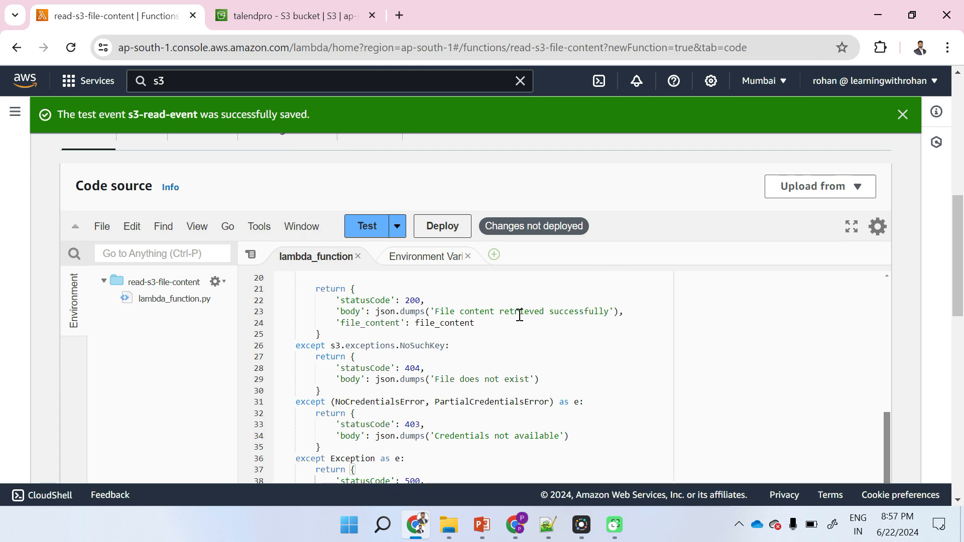
{"action": "left_click", "coordinate": [391, 237]}
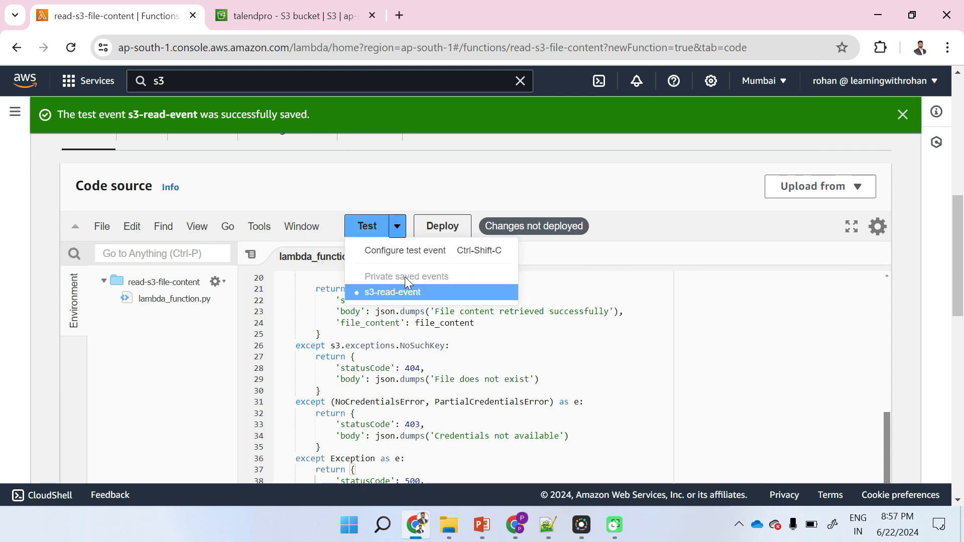
{"action": "left_click", "coordinate": [420, 251]}
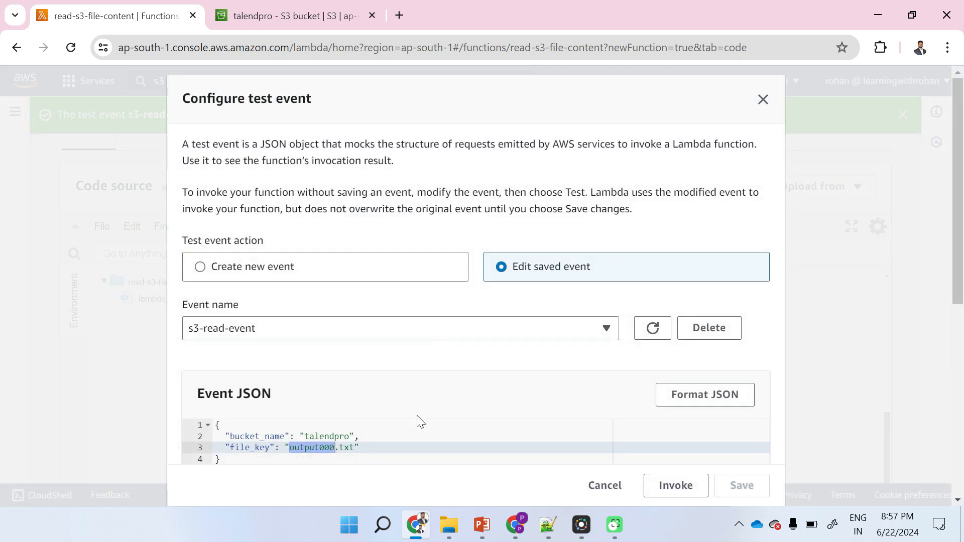
{"action": "scroll", "coordinate": [416, 415], "scroll_direction": "down", "scroll_amount": 1}
{"action": "left_click", "coordinate": [370, 407]}
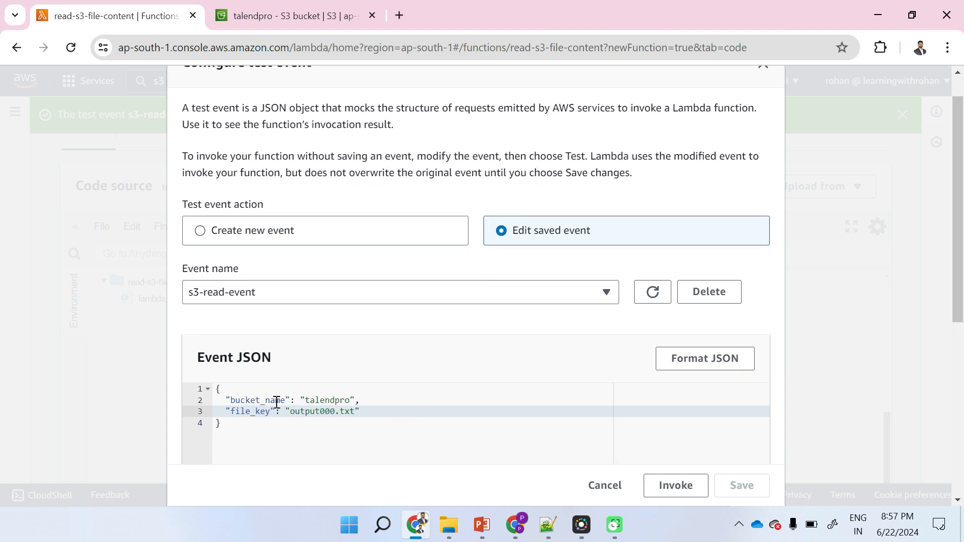
{"action": "left_click", "coordinate": [606, 486]}
- Deploy the updated read-s3-file-content code and run it with the s3-read-event test event
{"action": "left_click", "coordinate": [433, 230]}
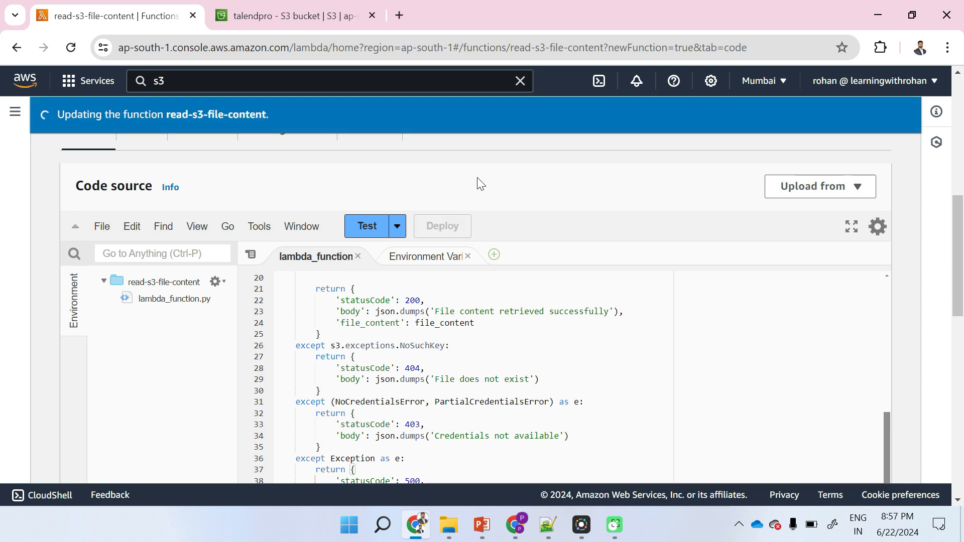
{"action": "scroll", "coordinate": [546, 361], "scroll_direction": "down", "scroll_amount": 1}
{"action": "scroll", "coordinate": [508, 330], "scroll_direction": "up", "scroll_amount": 2}
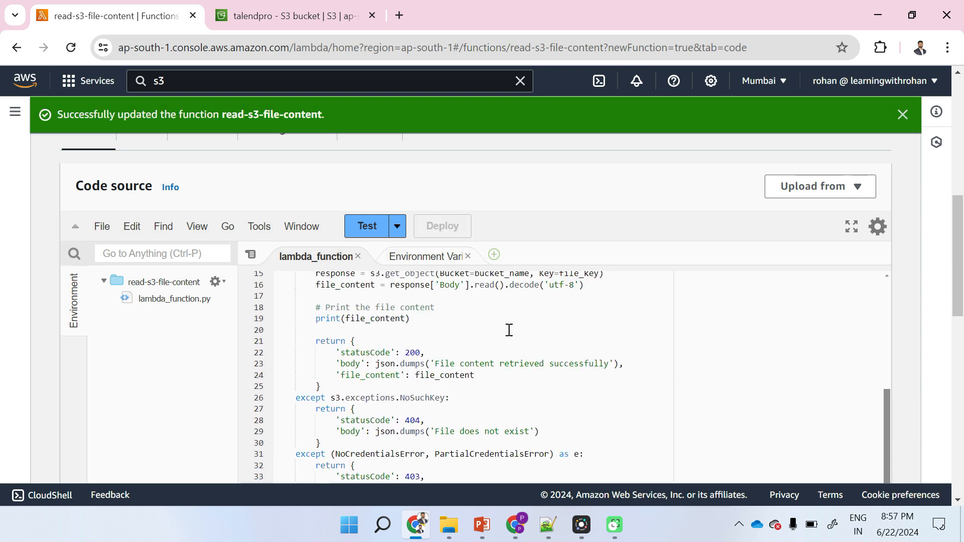
{"action": "left_click", "coordinate": [378, 232]}
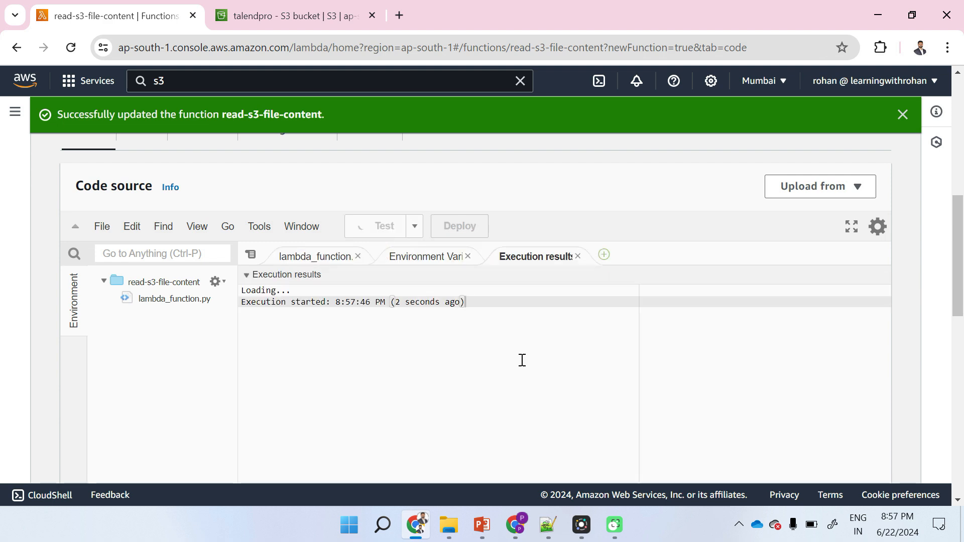
{"action": "scroll", "coordinate": [522, 360], "scroll_direction": "down", "scroll_amount": 1}
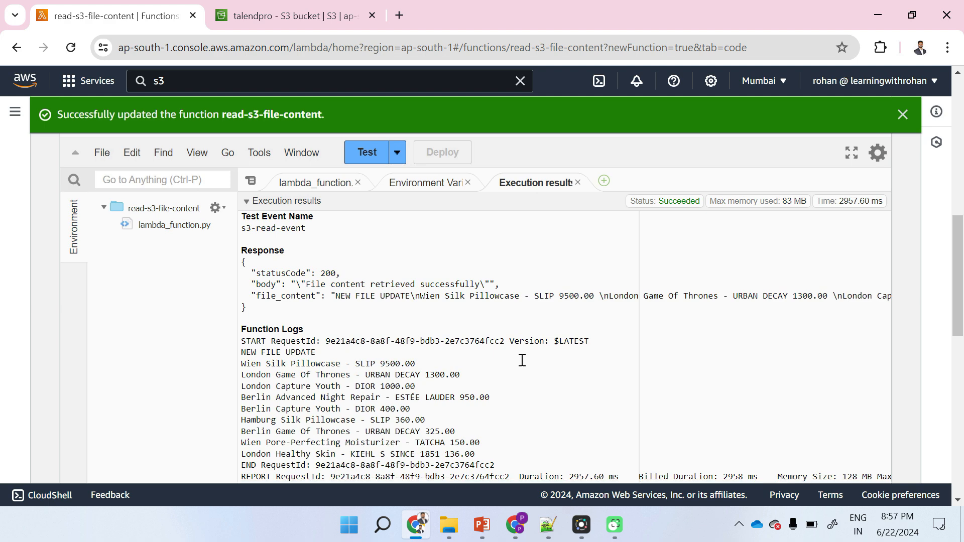
- Examine the response and function logs in the s3-read-event execution results, including the printed file content
{"action": "left_click_drag", "start_coordinate": [307, 285], "coordinate": [361, 340]}
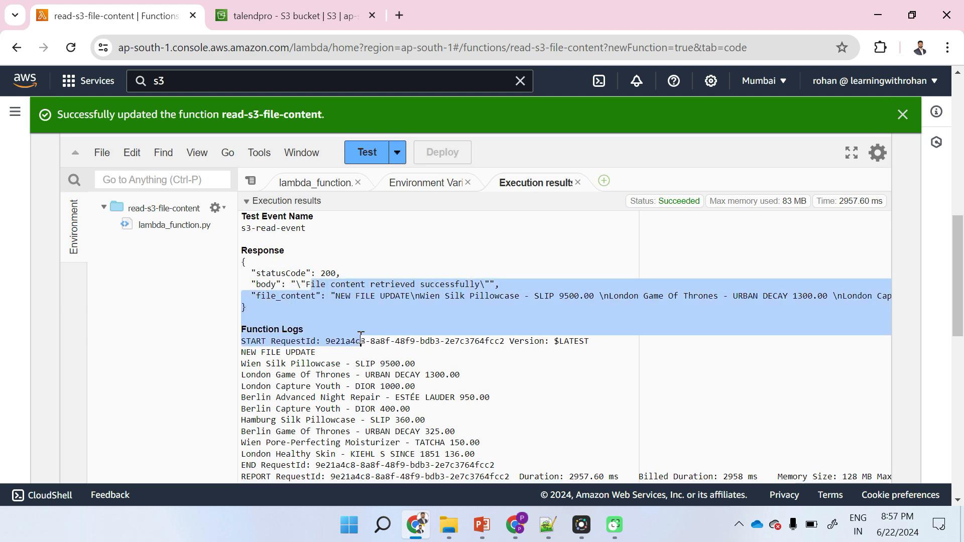
{"action": "scroll", "coordinate": [360, 339], "scroll_direction": "down", "scroll_amount": 1}
{"action": "left_click", "coordinate": [361, 334]}
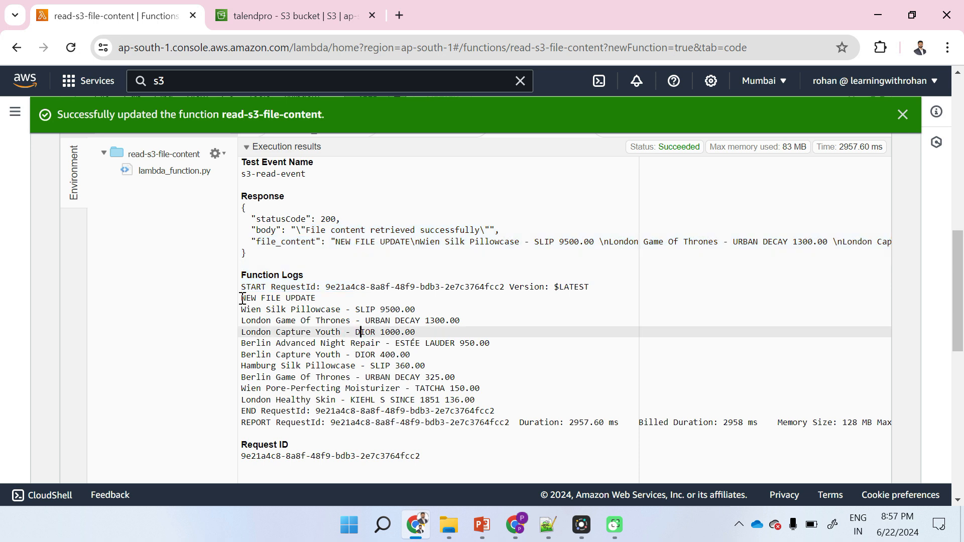
{"action": "left_click_drag", "start_coordinate": [301, 310], "coordinate": [511, 412]}
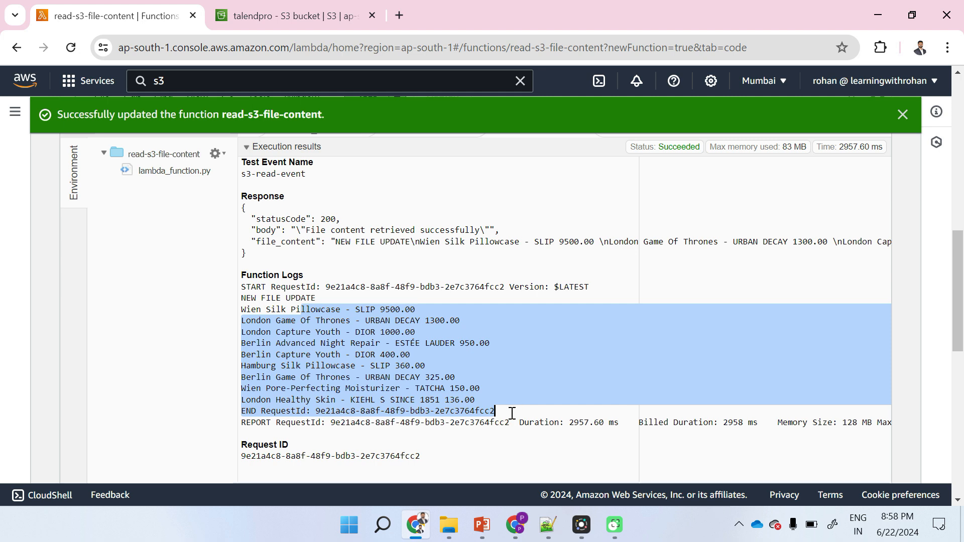
{"action": "left_click", "coordinate": [512, 413]}
{"action": "scroll", "coordinate": [309, 330], "scroll_direction": "up", "scroll_amount": 3}
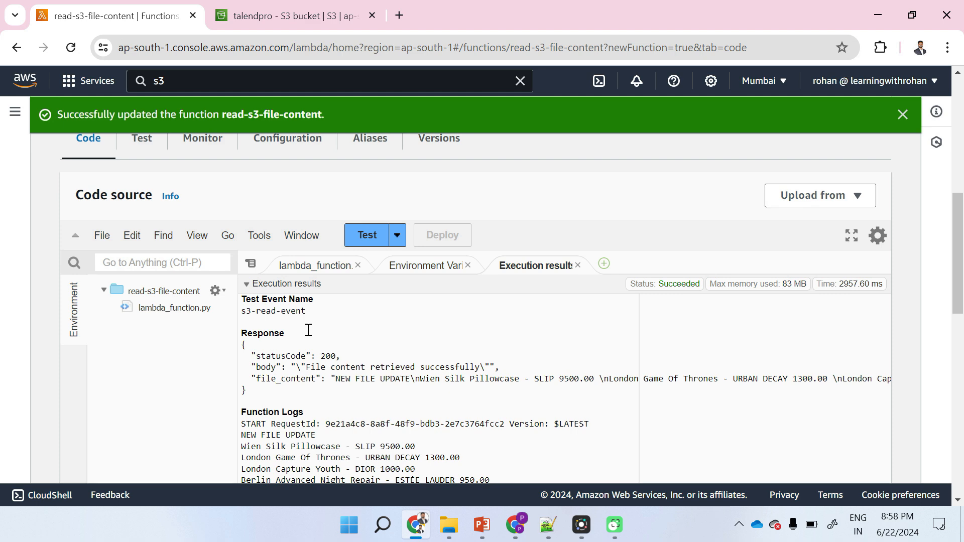
{"action": "scroll", "coordinate": [239, 137], "scroll_direction": "up", "scroll_amount": 1}
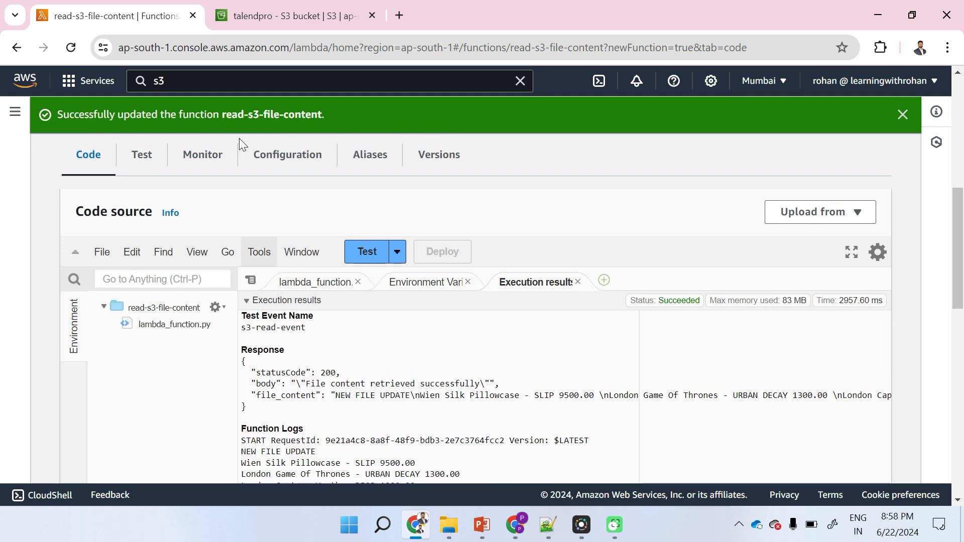
- Clear the console search text and open the function's CloudWatch logs from its monitoring view
{"action": "left_click", "coordinate": [225, 81]}
{"action": "key", "text": "BackSpace"}
{"action": "key", "text": "BackSpace"}
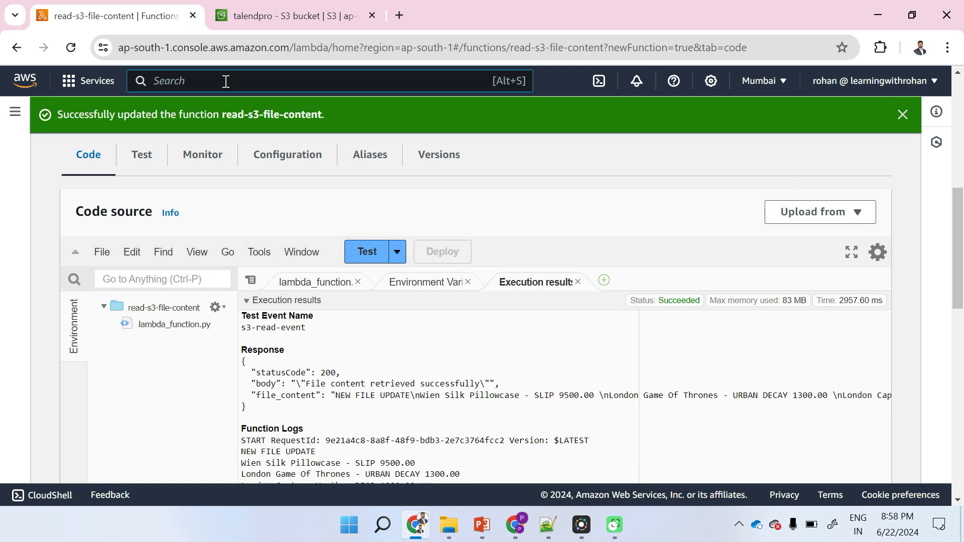
{"action": "left_click", "coordinate": [201, 155]}
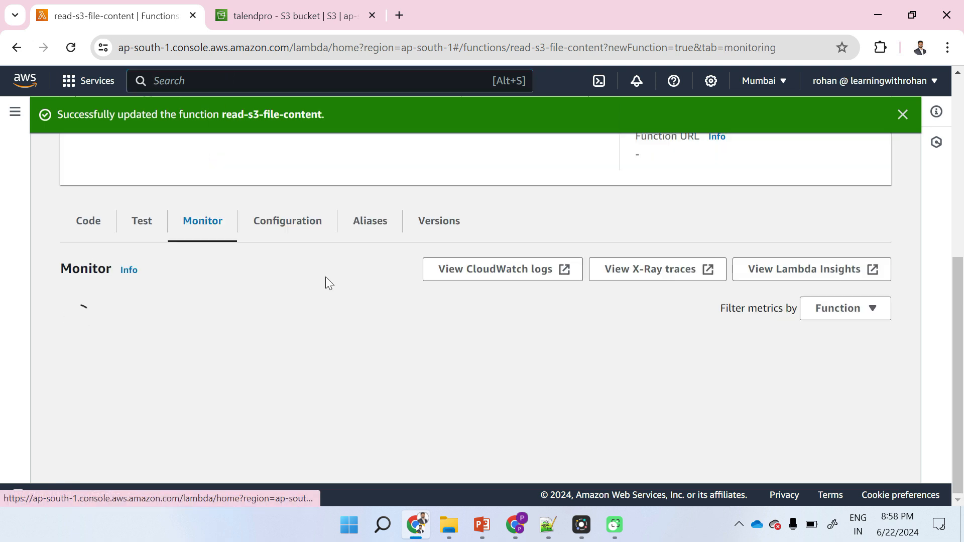
{"action": "scroll", "coordinate": [326, 276], "scroll_direction": "down", "scroll_amount": 1}
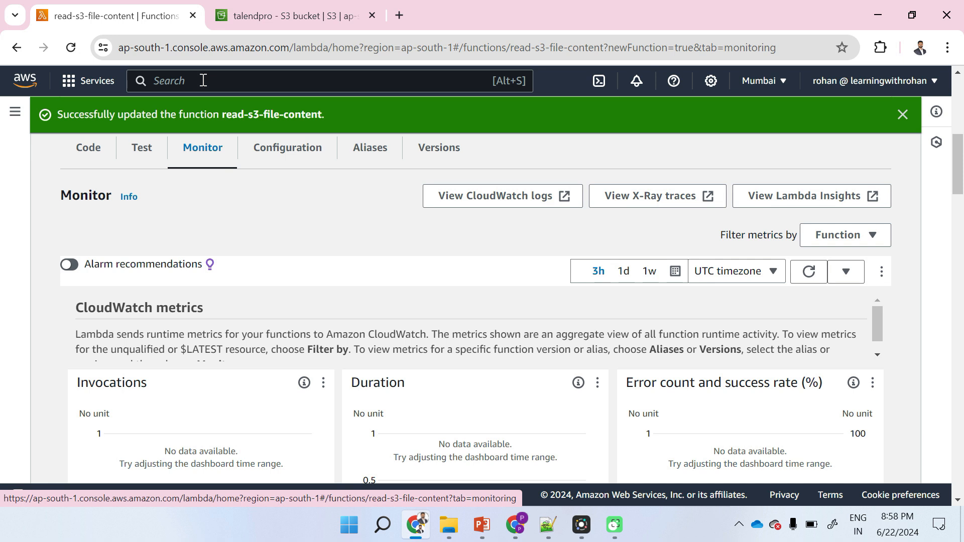
{"action": "scroll", "coordinate": [379, 297], "scroll_direction": "down", "scroll_amount": 1}
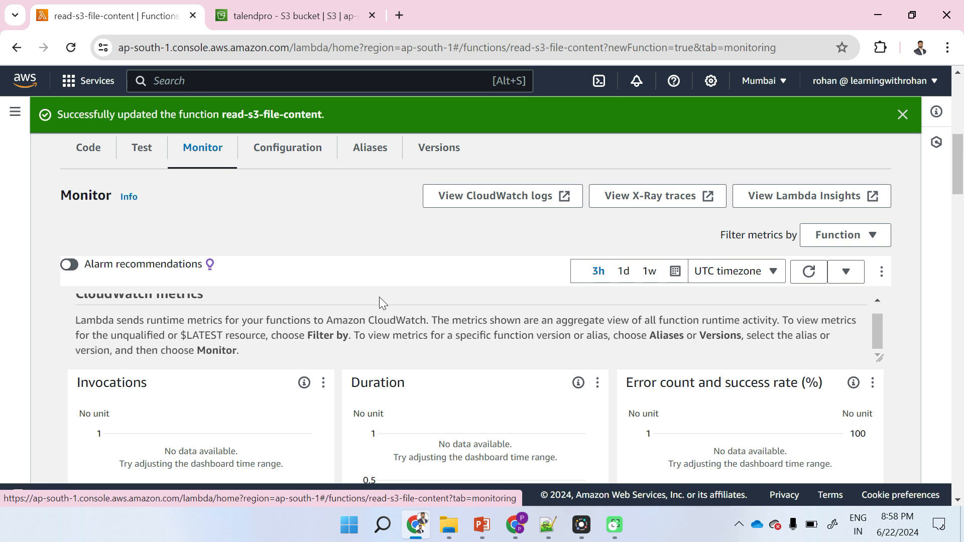
{"action": "scroll", "coordinate": [378, 297], "scroll_direction": "up", "scroll_amount": 1}
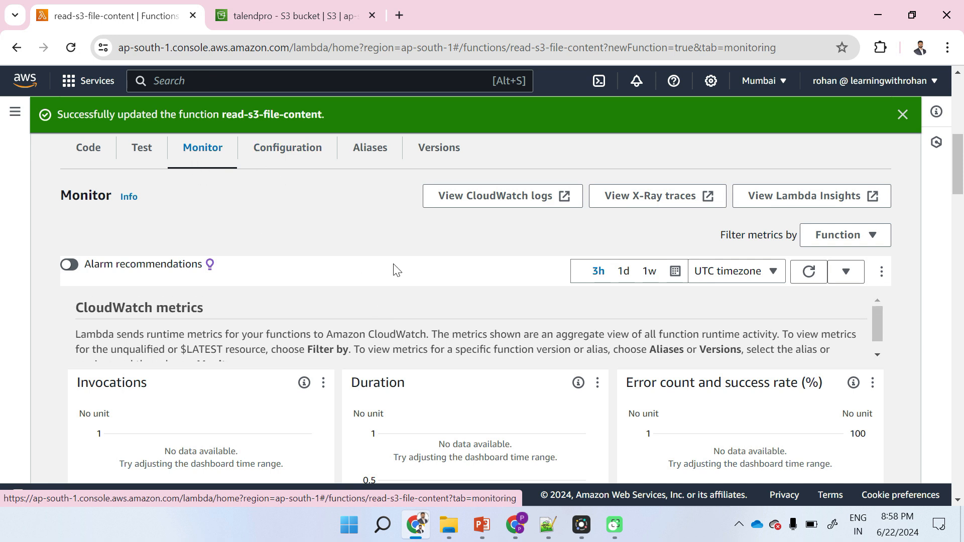
{"action": "left_click", "coordinate": [492, 195]}
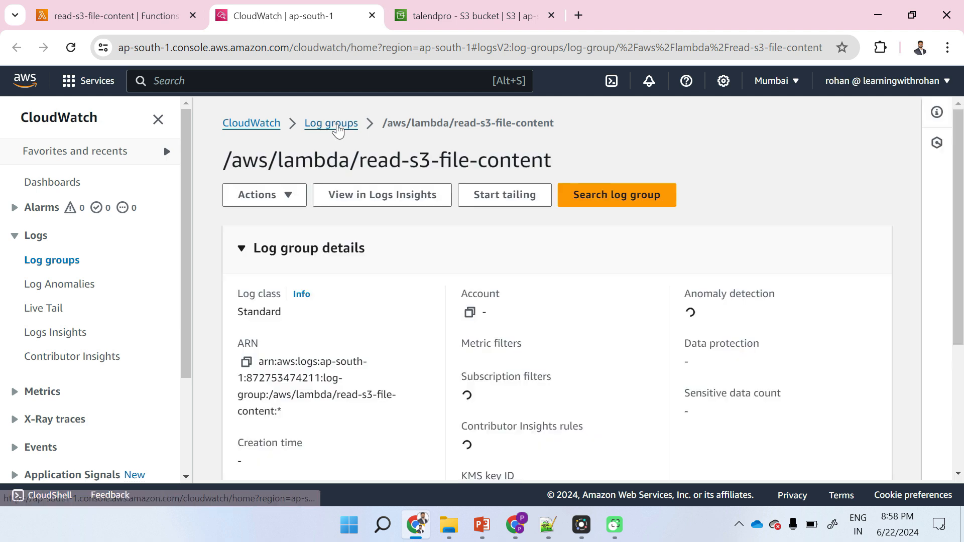
- Open the log stream in the /aws/lambda/read-s3-file-content log group and examine its logged events
{"action": "left_click_drag", "start_coordinate": [470, 128], "coordinate": [560, 129]}
{"action": "left_click", "coordinate": [560, 131]}
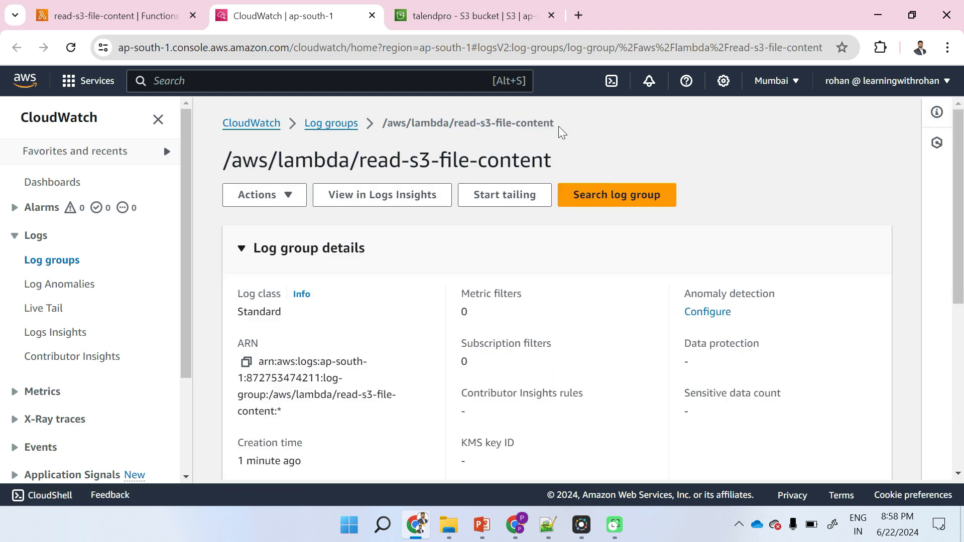
{"action": "scroll", "coordinate": [475, 332], "scroll_direction": "down", "scroll_amount": 5}
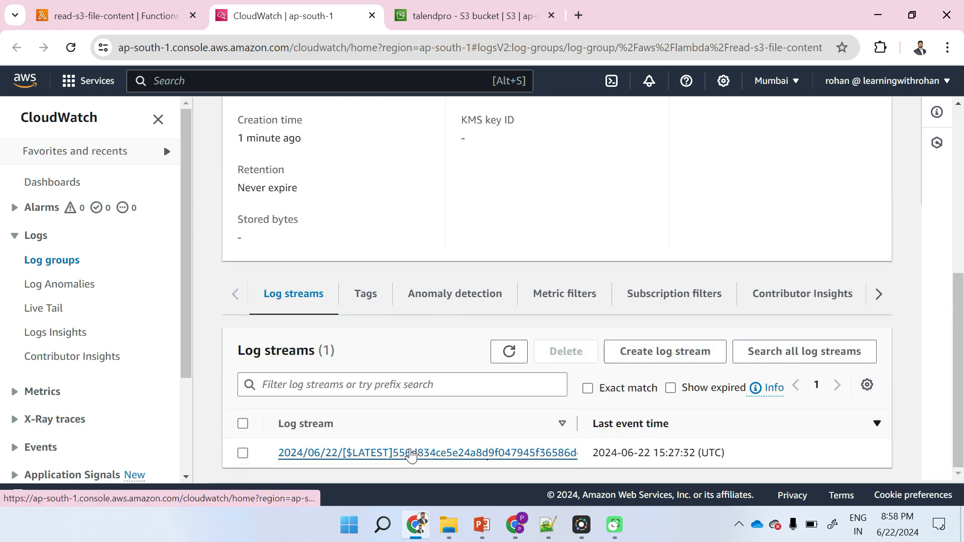
{"action": "left_click", "coordinate": [410, 452]}
{"action": "scroll", "coordinate": [437, 284], "scroll_direction": "down", "scroll_amount": 5}
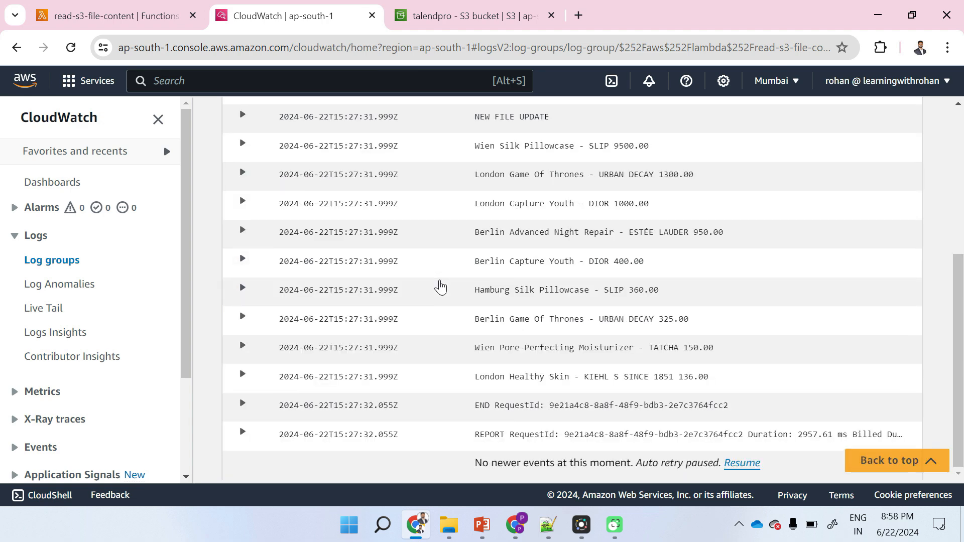
{"action": "scroll", "coordinate": [441, 286], "scroll_direction": "up", "scroll_amount": 4}
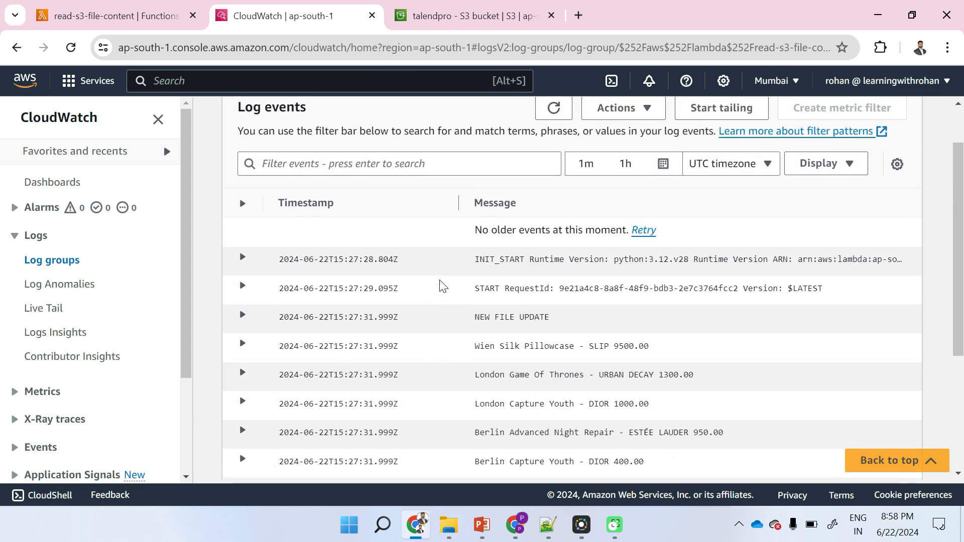
{"action": "scroll", "coordinate": [440, 286], "scroll_direction": "down", "scroll_amount": 1}
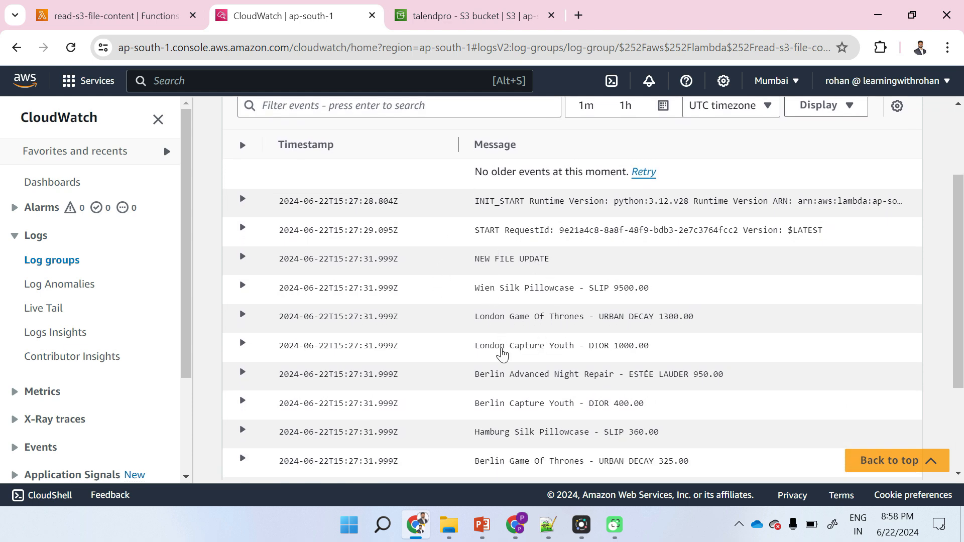
{"action": "scroll", "coordinate": [502, 353], "scroll_direction": "down", "scroll_amount": 2}
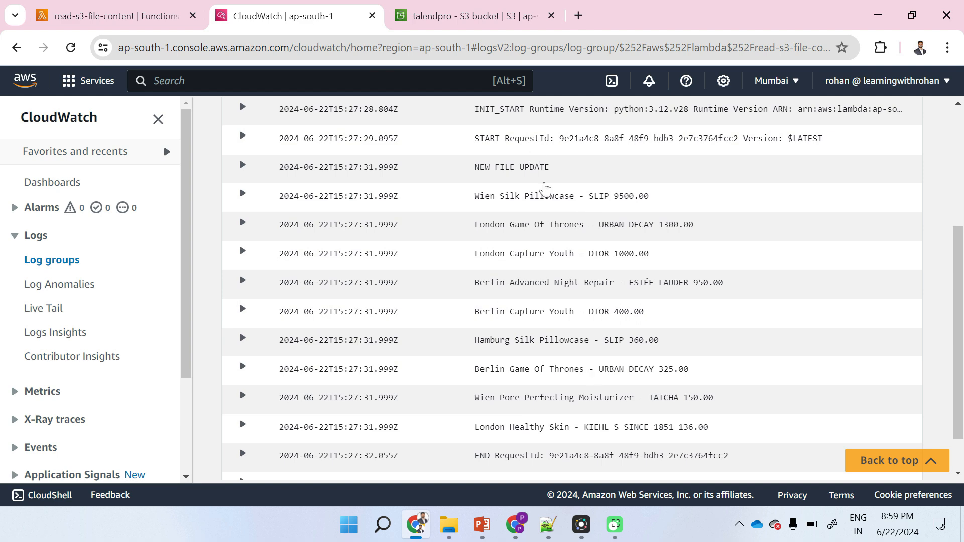
- Return to the read-s3-file-content function's code and overview, and start a new trigger with S3 as its source
{"action": "key", "text": "ctrl+Page_Up"}
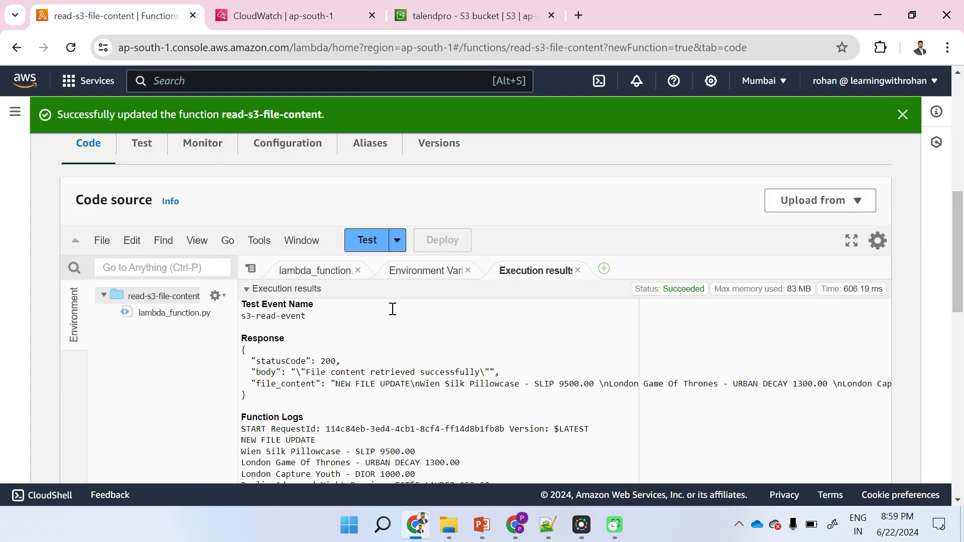
{"action": "left_click", "coordinate": [322, 271]}
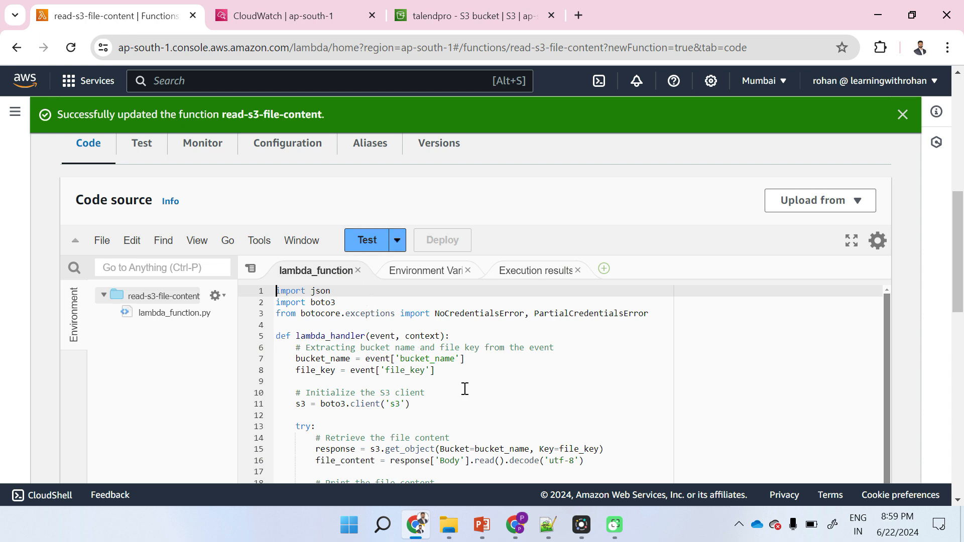
{"action": "scroll", "coordinate": [465, 389], "scroll_direction": "up", "scroll_amount": 7}
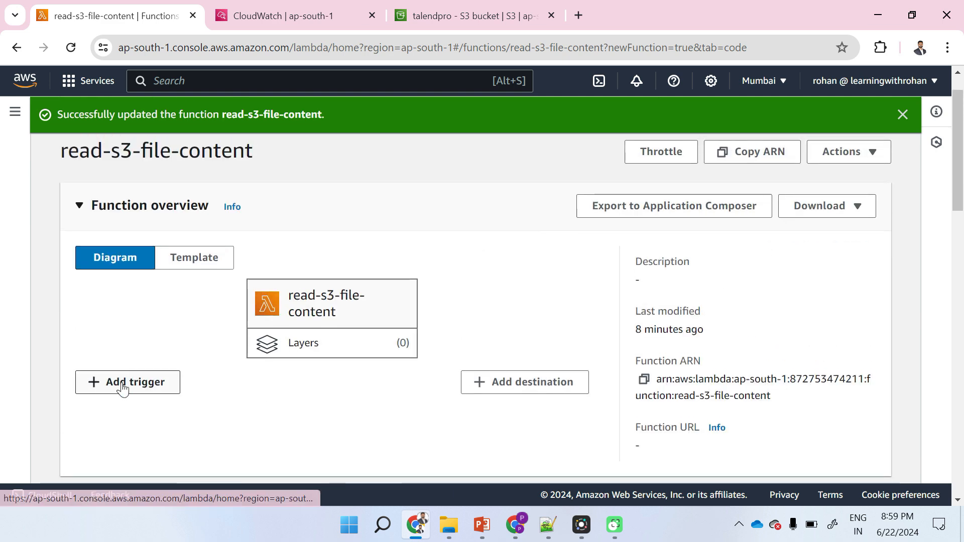
{"action": "left_click", "coordinate": [123, 387]}
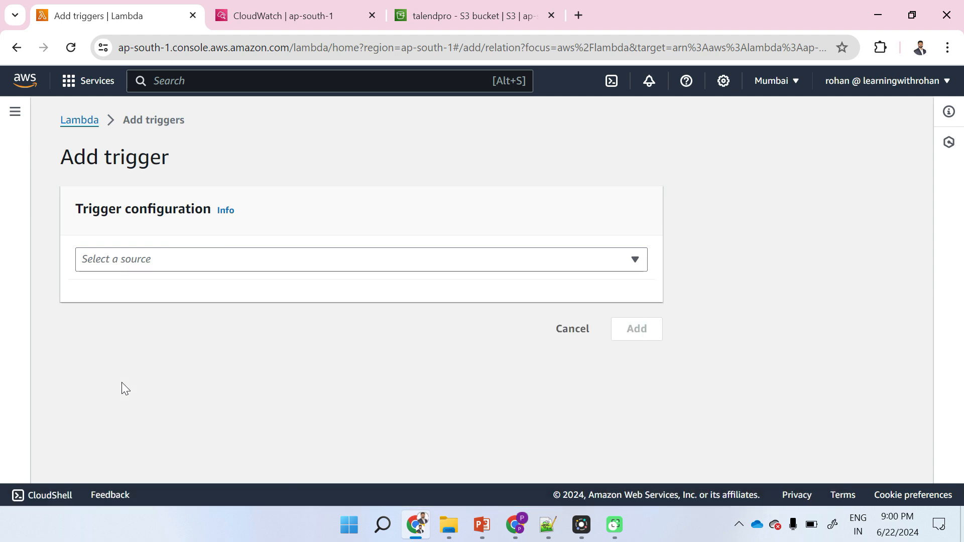
{"action": "left_click", "coordinate": [126, 264]}
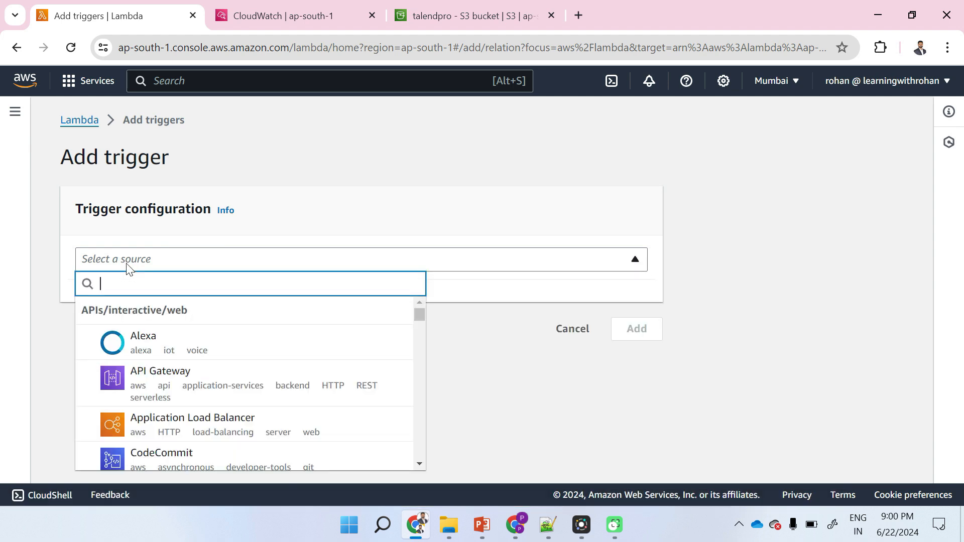
{"action": "type", "text": "s3"}
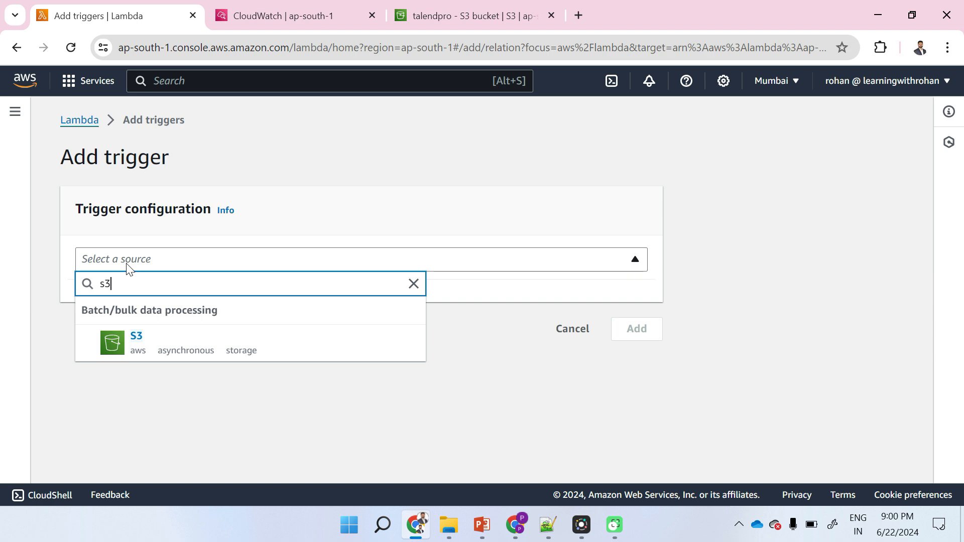
{"action": "left_click", "coordinate": [125, 339]}
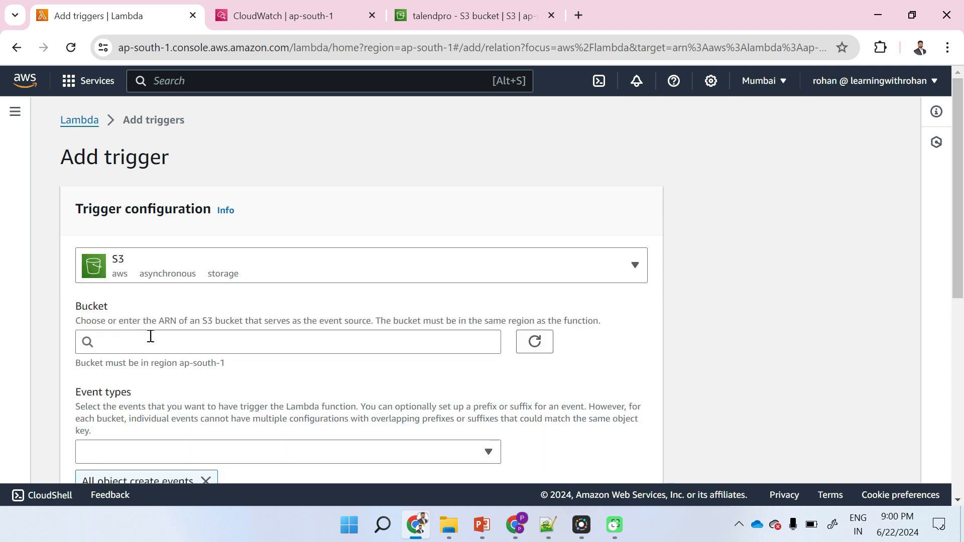
- Choose talendpro as the trigger's bucket and review the available event types
{"action": "scroll", "coordinate": [224, 323], "scroll_direction": "down", "scroll_amount": 2}
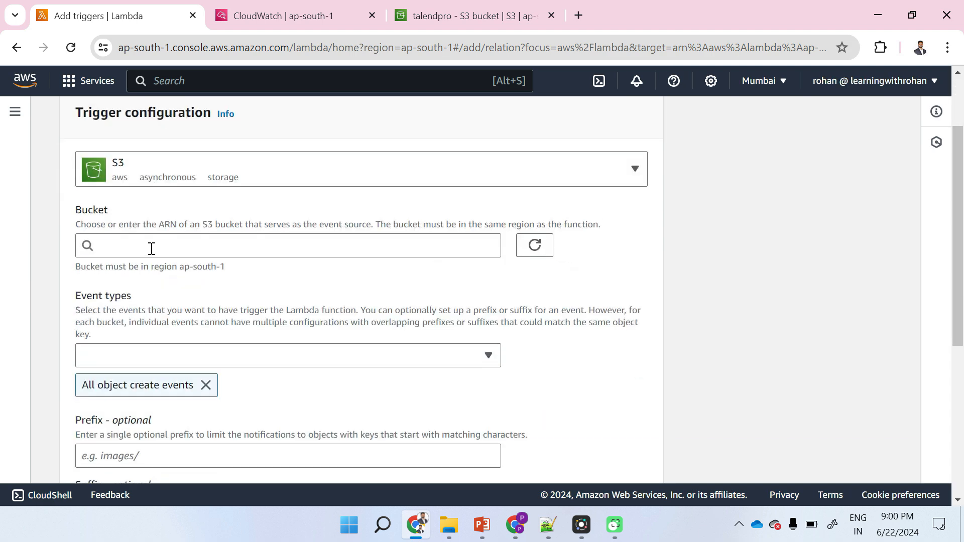
{"action": "left_click", "coordinate": [110, 253]}
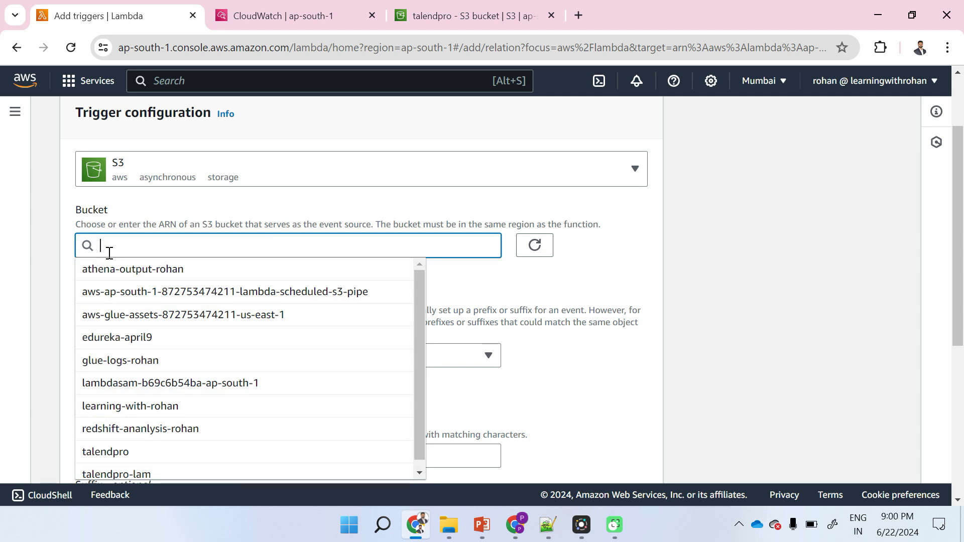
{"action": "left_click", "coordinate": [106, 451]}
{"action": "scroll", "coordinate": [186, 289], "scroll_direction": "down", "scroll_amount": 2}
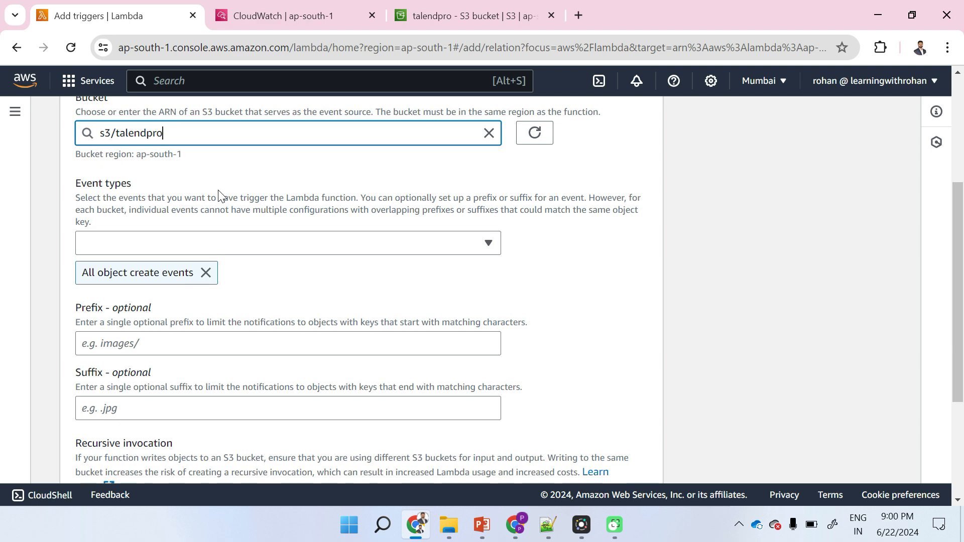
{"action": "left_click", "coordinate": [251, 243]}
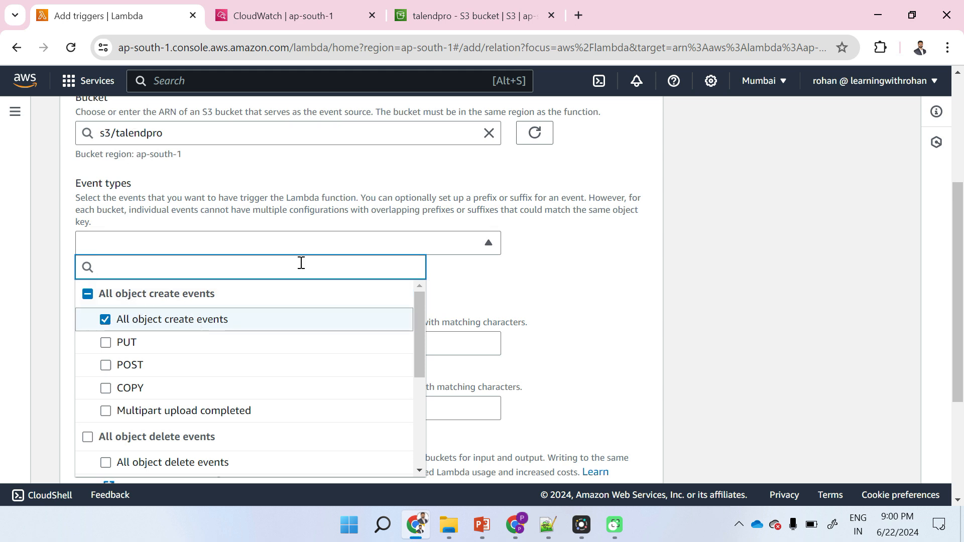
{"action": "left_click", "coordinate": [475, 286]}
- Acknowledge the recursive invocation notice, review the trigger settings and add the S3 trigger to the function
{"action": "scroll", "coordinate": [476, 286], "scroll_direction": "down", "scroll_amount": 2}
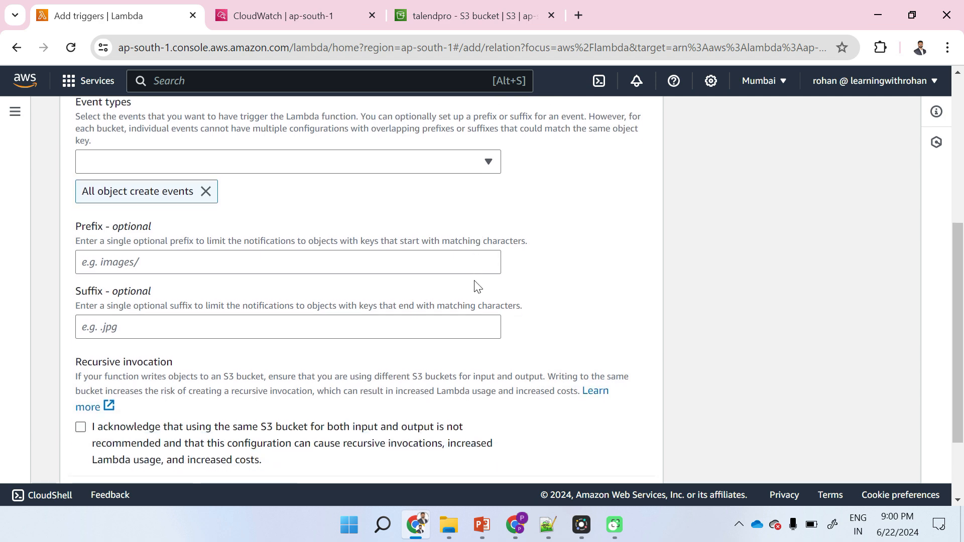
{"action": "scroll", "coordinate": [475, 284], "scroll_direction": "down", "scroll_amount": 2}
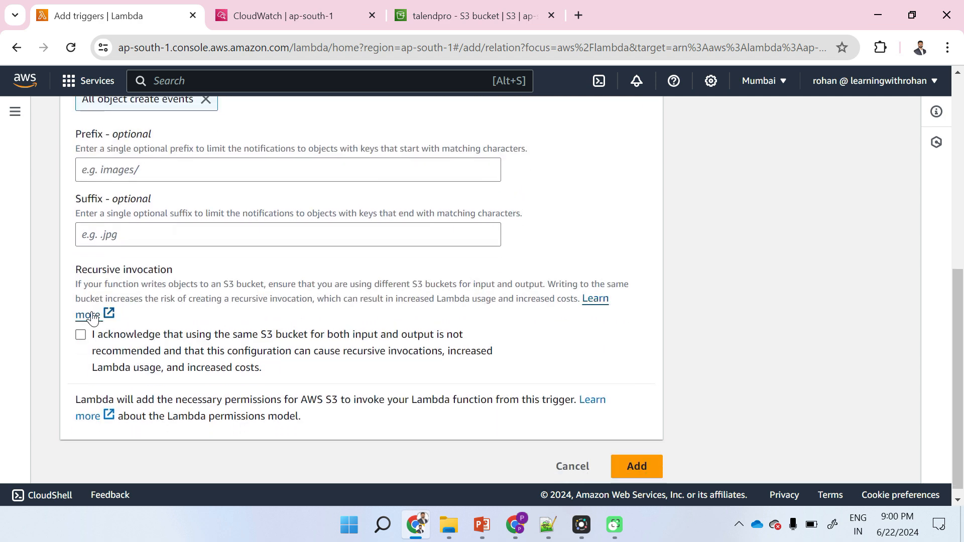
{"action": "left_click", "coordinate": [80, 334]}
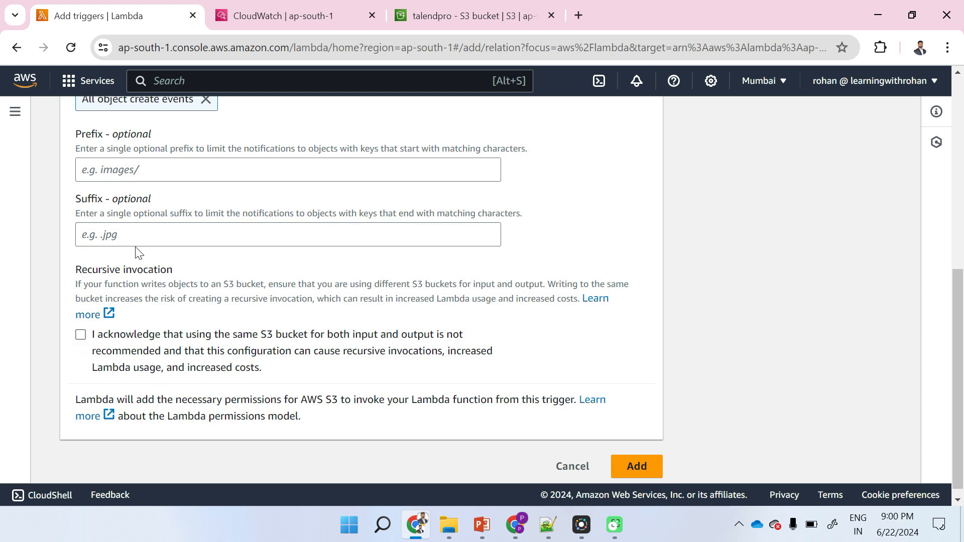
{"action": "left_click", "coordinate": [94, 236]}
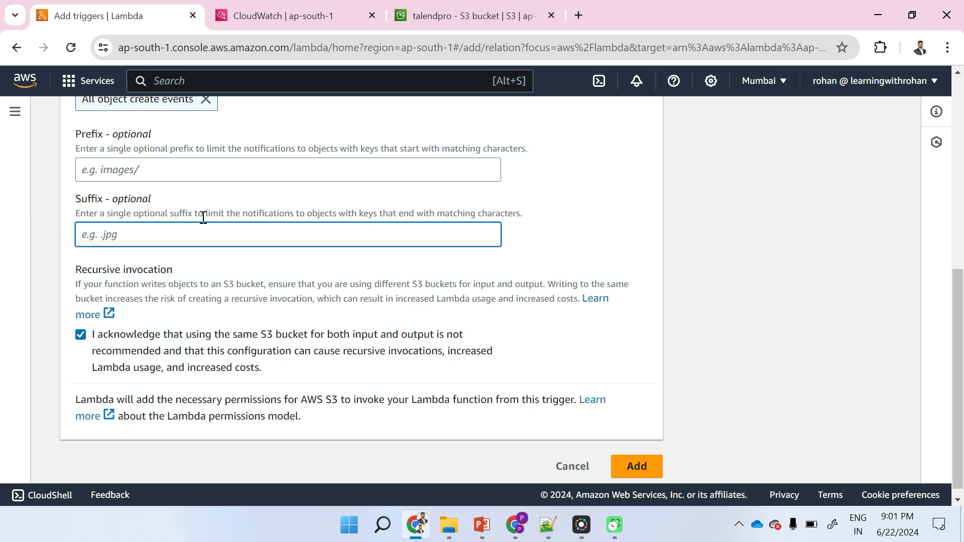
{"action": "scroll", "coordinate": [203, 217], "scroll_direction": "up", "scroll_amount": 5}
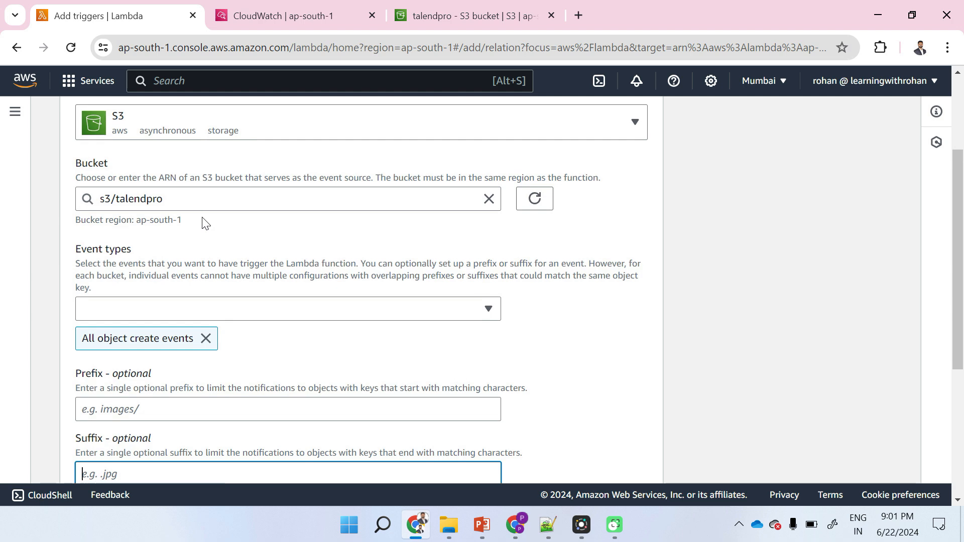
{"action": "scroll", "coordinate": [203, 221], "scroll_direction": "down", "scroll_amount": 5}
{"action": "left_click", "coordinate": [634, 457]}
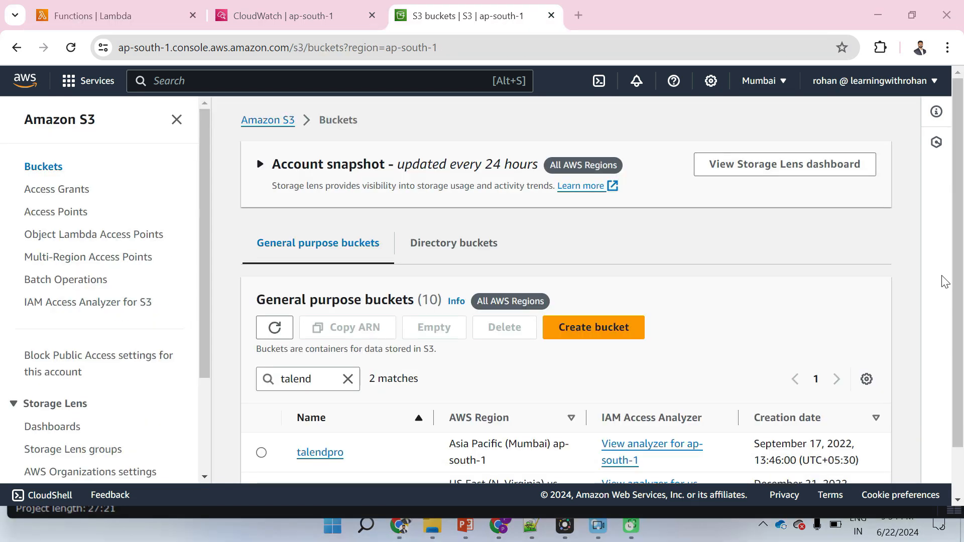
- Open the talendpro bucket from the general purpose buckets and look through its objects
{"action": "left_click", "coordinate": [381, 83]}
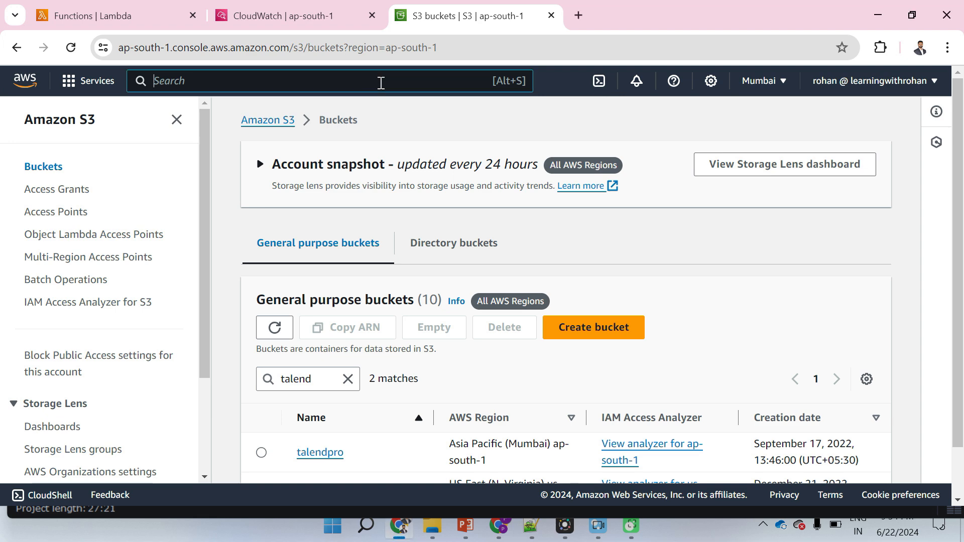
{"action": "scroll", "coordinate": [301, 271], "scroll_direction": "down", "scroll_amount": 1}
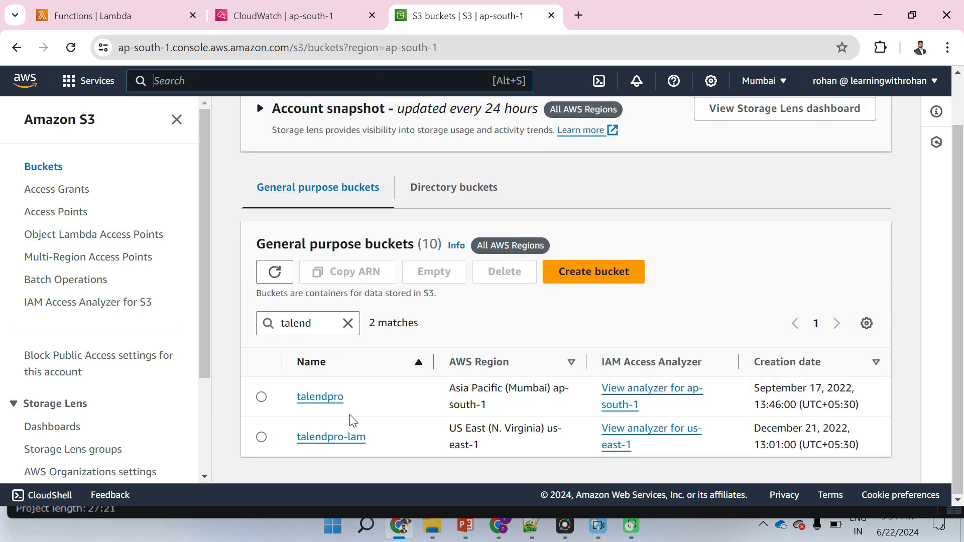
{"action": "left_click", "coordinate": [320, 397]}
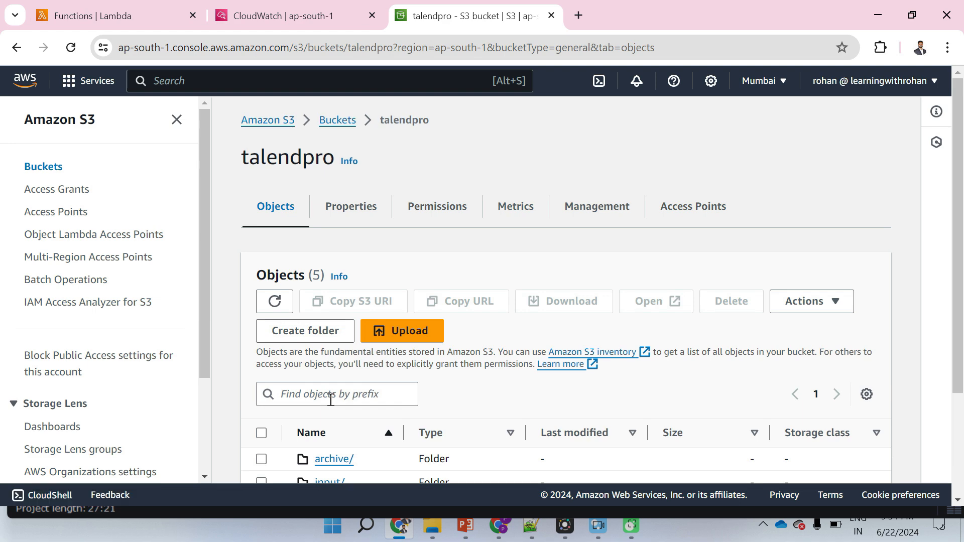
{"action": "scroll", "coordinate": [332, 398], "scroll_direction": "down", "scroll_amount": 1}
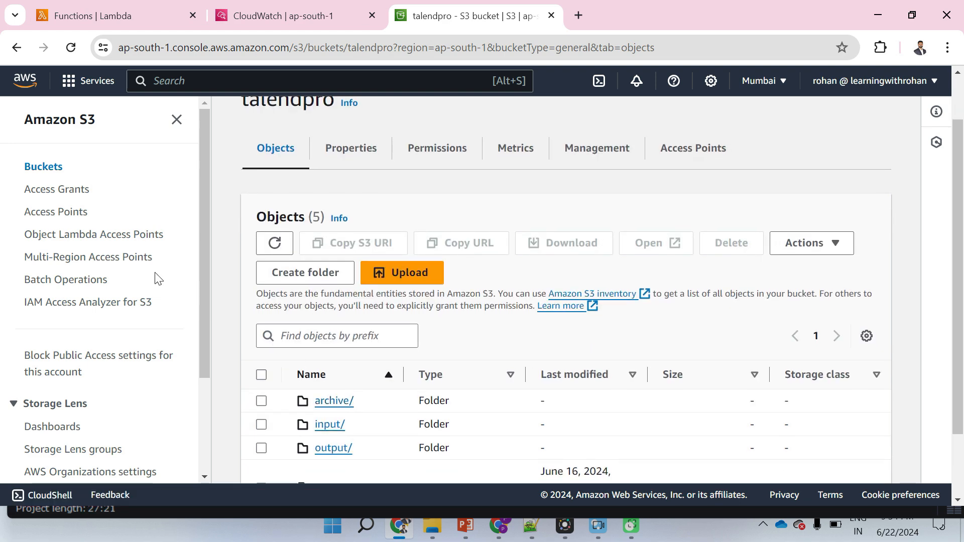
{"action": "scroll", "coordinate": [157, 277], "scroll_direction": "down", "scroll_amount": 3}
{"action": "scroll", "coordinate": [155, 279], "scroll_direction": "up", "scroll_amount": 3}
- Open the talendpro bucket's properties and examine its existing event notifications
{"action": "left_click", "coordinate": [356, 156]}
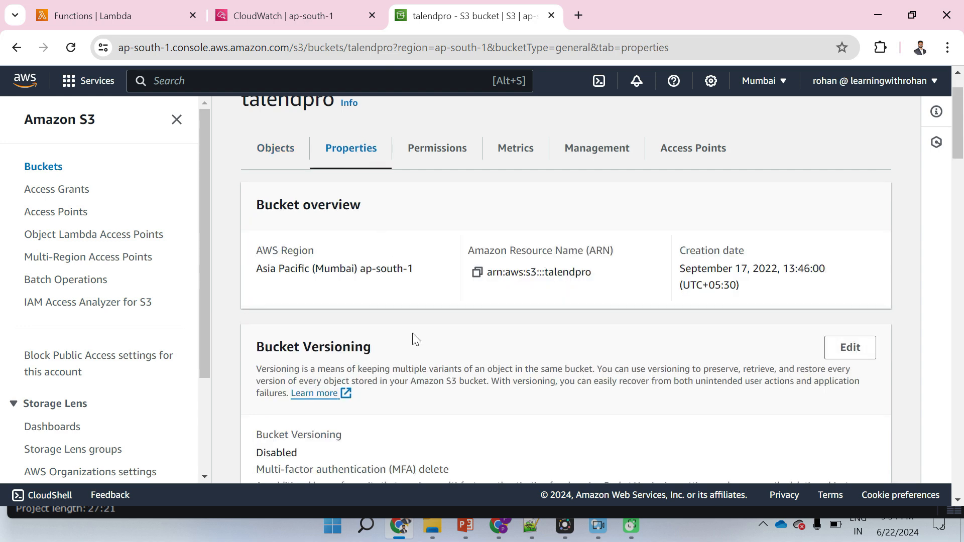
{"action": "scroll", "coordinate": [413, 339], "scroll_direction": "up", "scroll_amount": 1}
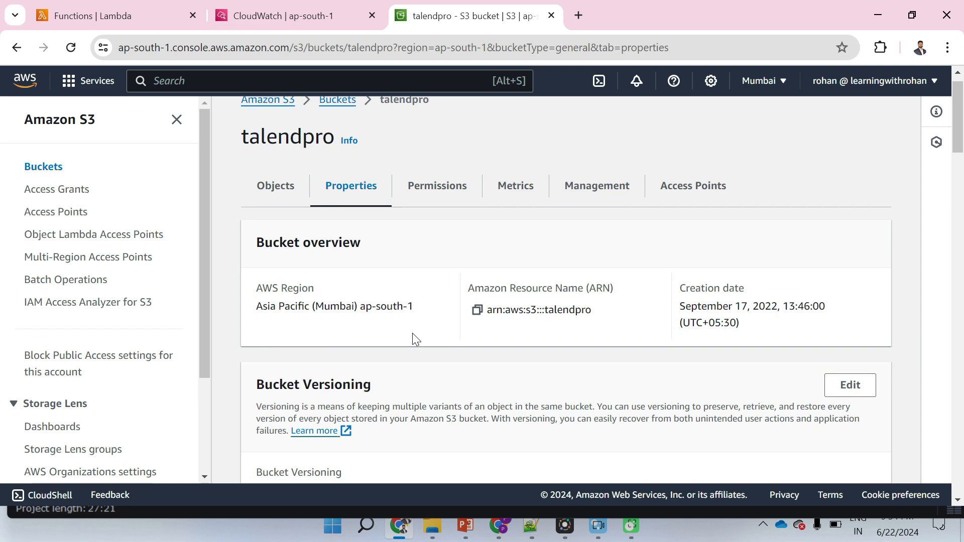
{"action": "scroll", "coordinate": [413, 334], "scroll_direction": "down", "scroll_amount": 1}
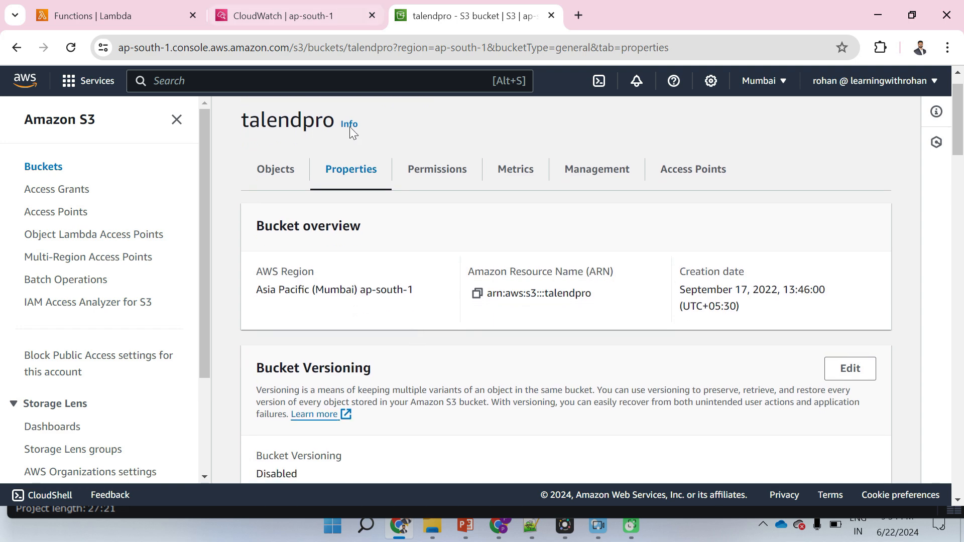
{"action": "scroll", "coordinate": [411, 325], "scroll_direction": "down", "scroll_amount": 10}
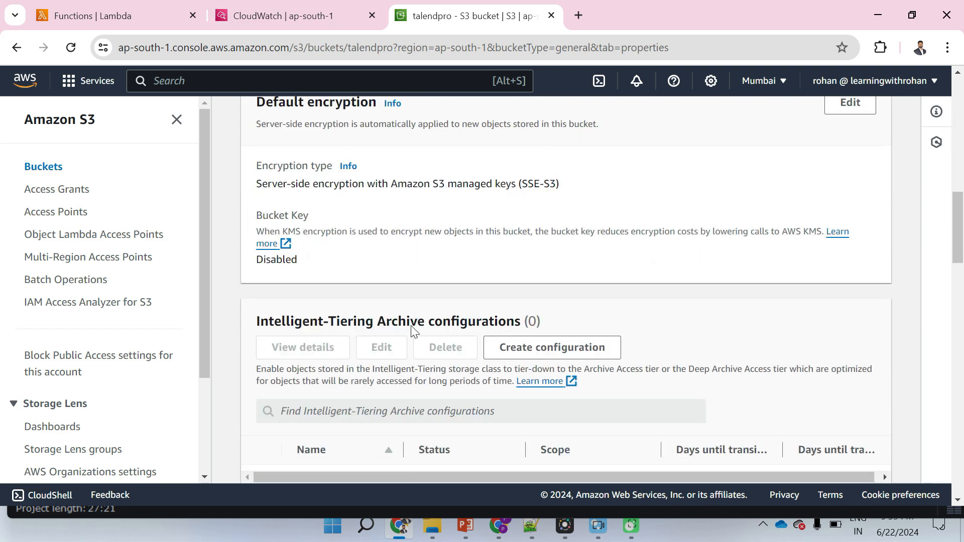
{"action": "scroll", "coordinate": [410, 325], "scroll_direction": "down", "scroll_amount": 10}
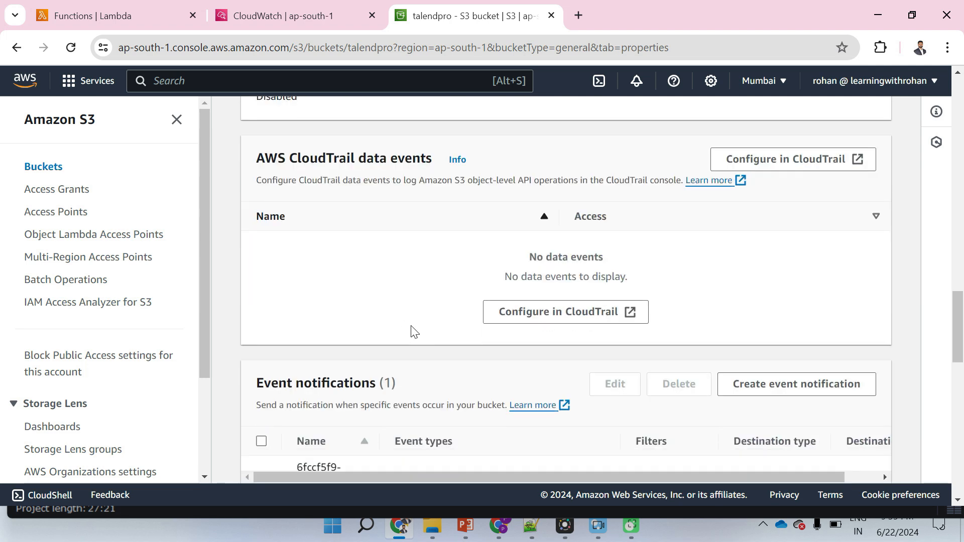
{"action": "scroll", "coordinate": [412, 327], "scroll_direction": "down", "scroll_amount": 3}
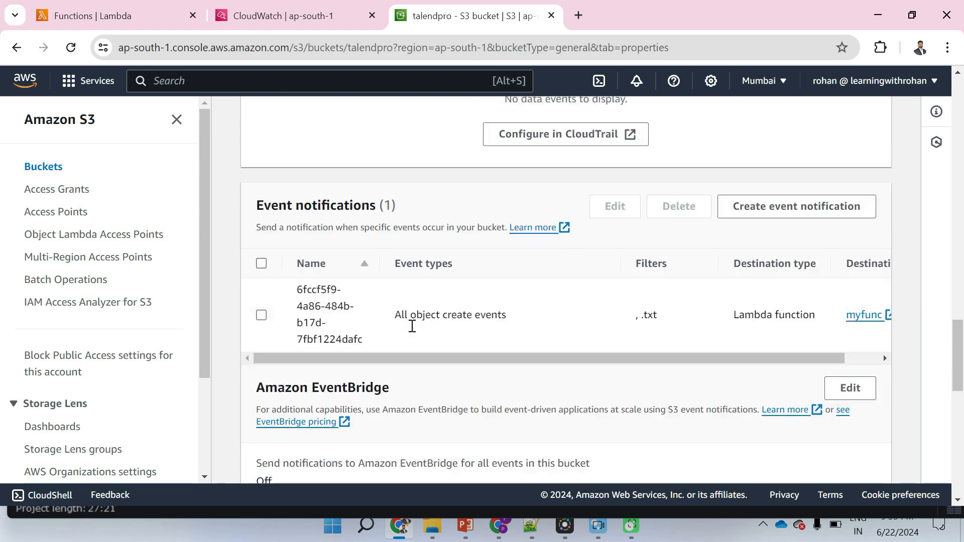
{"action": "double_click", "coordinate": [303, 199]}
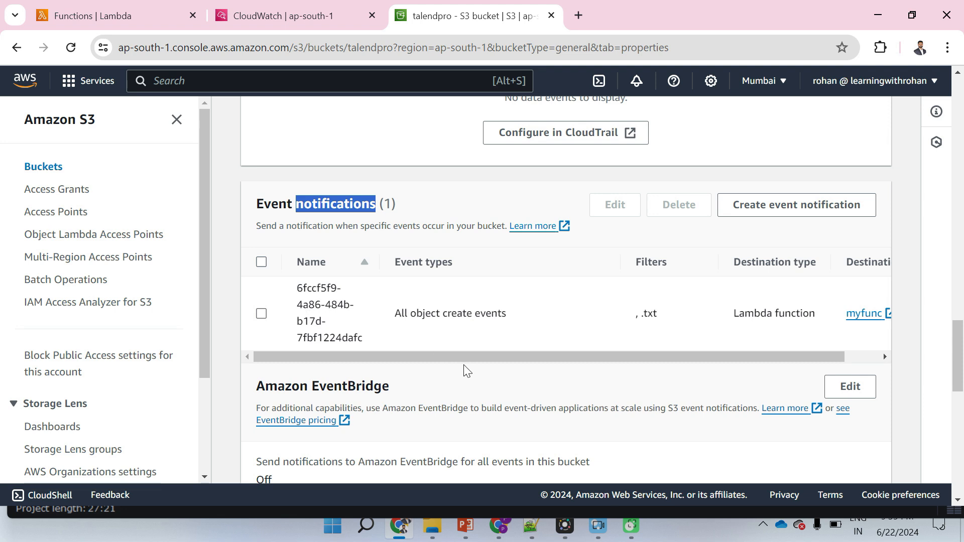
{"action": "left_click_drag", "start_coordinate": [469, 360], "coordinate": [344, 342]}
{"action": "key", "text": "alt"}
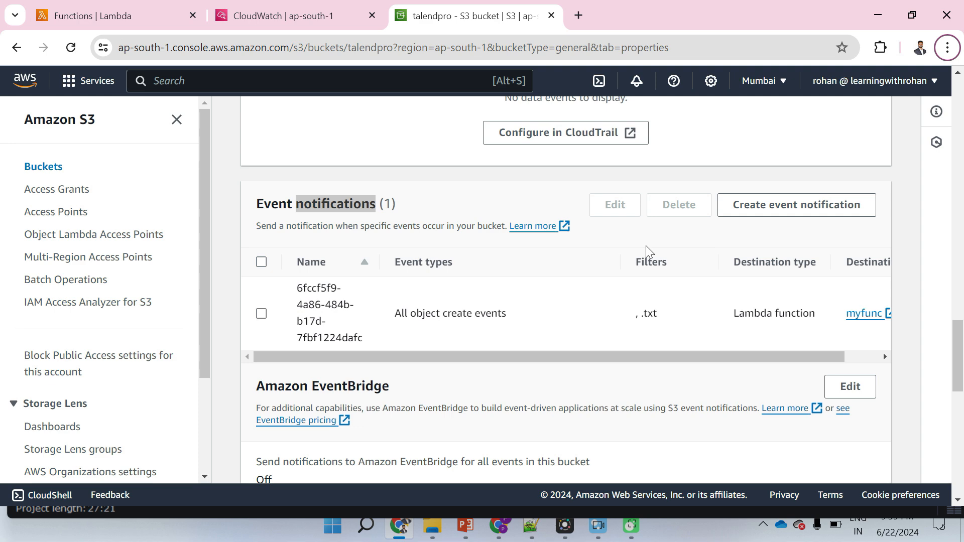
- Switch to the Lambda functions list and open the read-s3-file-content function's overview
{"action": "left_click", "coordinate": [97, 18]}
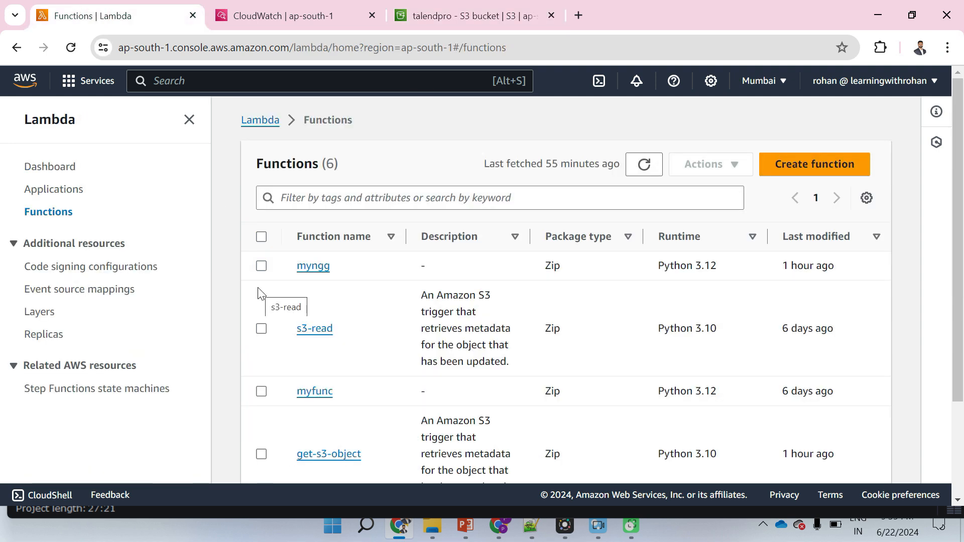
{"action": "scroll", "coordinate": [261, 293], "scroll_direction": "down", "scroll_amount": 3}
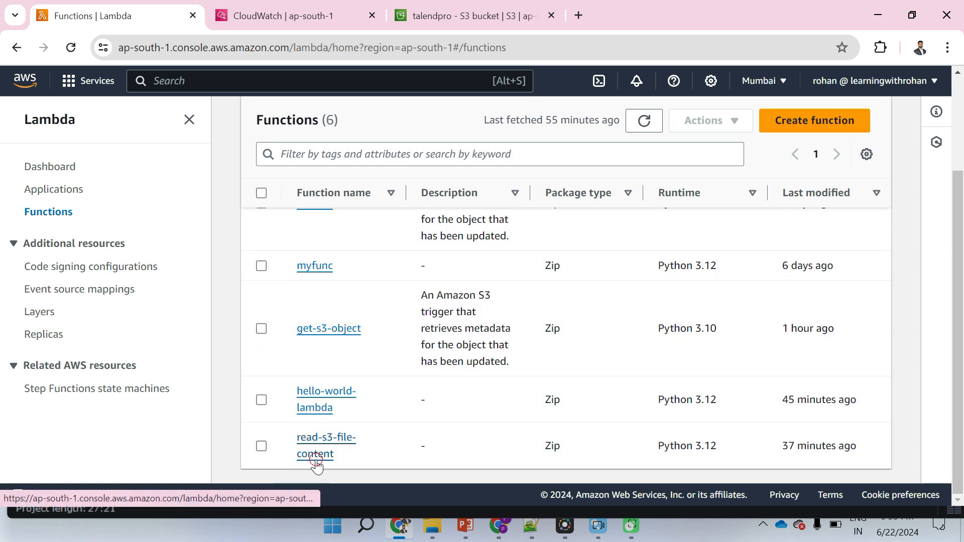
{"action": "left_click", "coordinate": [316, 454]}
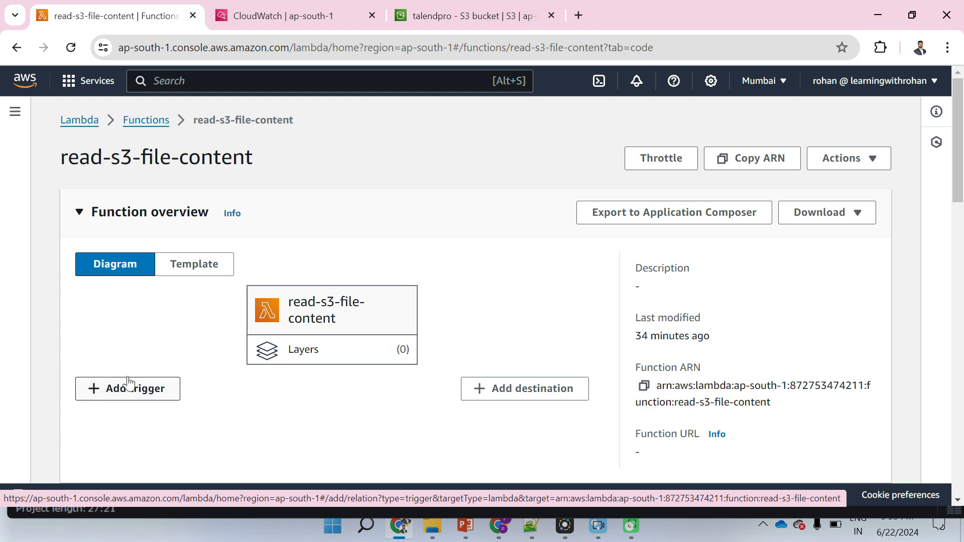
- Return to the talendpro bucket's event notifications and start creating a new event notification
{"action": "left_click", "coordinate": [431, 25]}
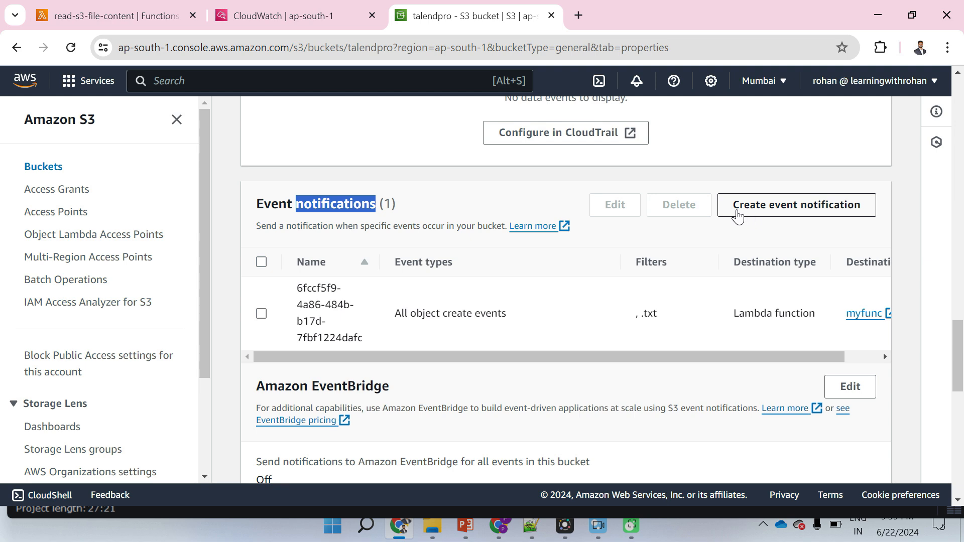
{"action": "scroll", "coordinate": [351, 218], "scroll_direction": "up", "scroll_amount": 1}
{"action": "scroll", "coordinate": [350, 219], "scroll_direction": "up", "scroll_amount": 2}
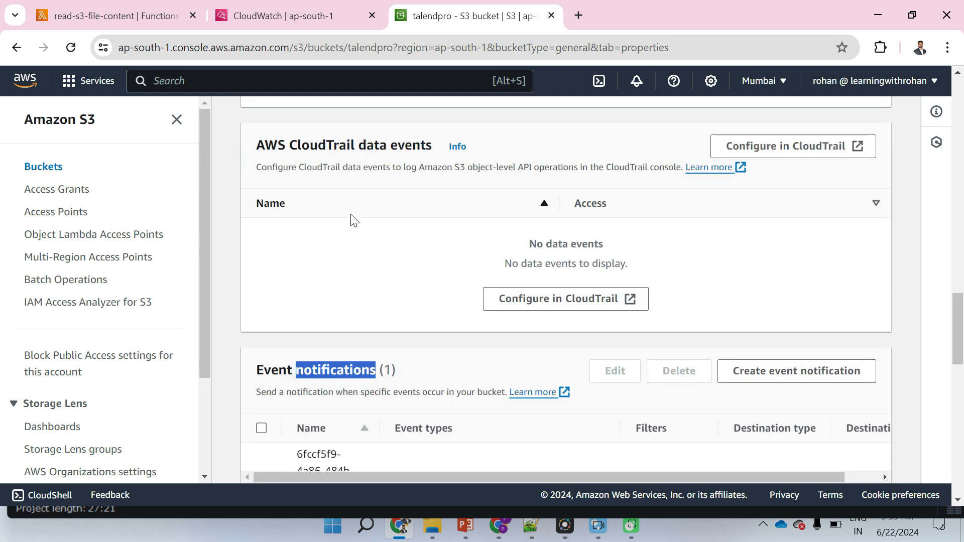
{"action": "scroll", "coordinate": [350, 219], "scroll_direction": "down", "scroll_amount": 2}
{"action": "left_click", "coordinate": [511, 258]}
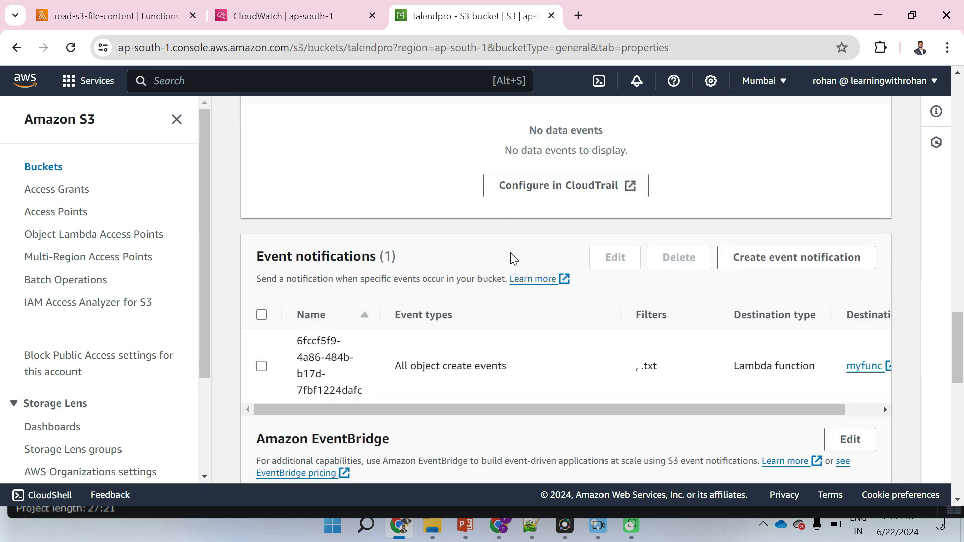
{"action": "left_click", "coordinate": [759, 263]}
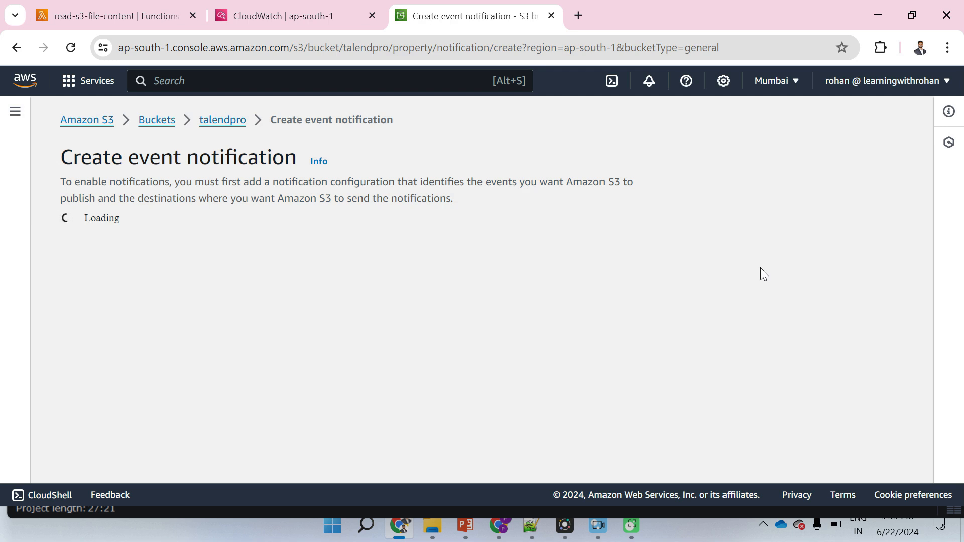
- Review the notification's general configuration and enable All object create events as its event type
{"action": "scroll", "coordinate": [553, 312], "scroll_direction": "down", "scroll_amount": 2}
{"action": "scroll", "coordinate": [554, 316], "scroll_direction": "down", "scroll_amount": 1}
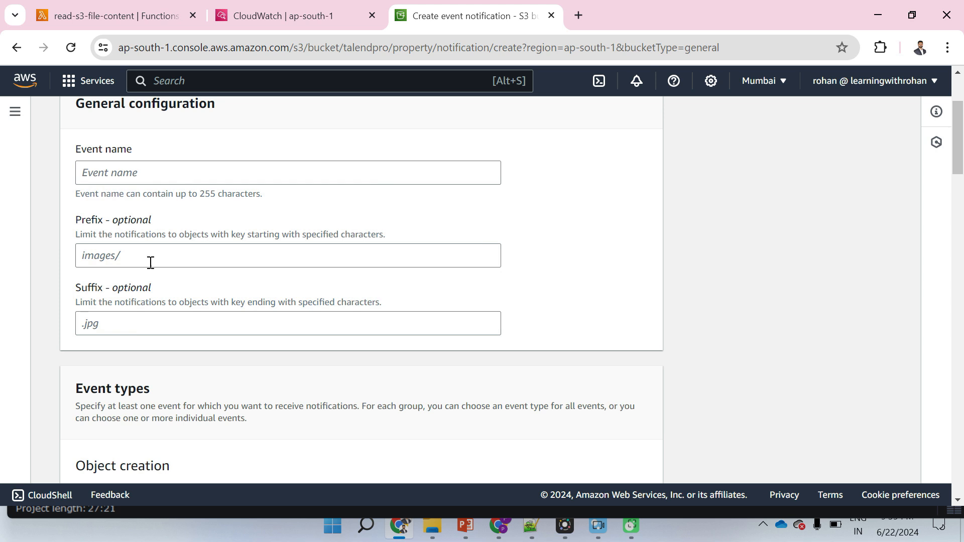
{"action": "scroll", "coordinate": [133, 336], "scroll_direction": "down", "scroll_amount": 2}
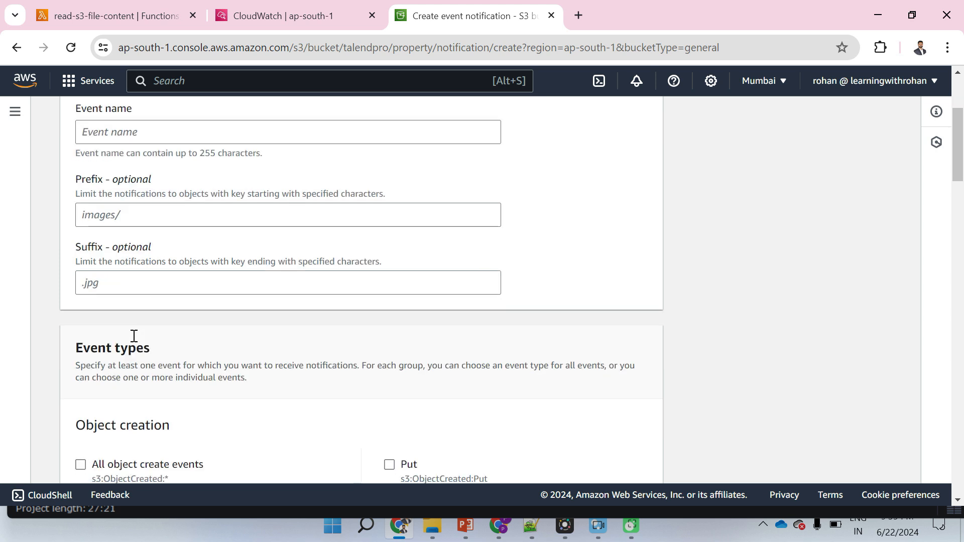
{"action": "scroll", "coordinate": [134, 336], "scroll_direction": "down", "scroll_amount": 3}
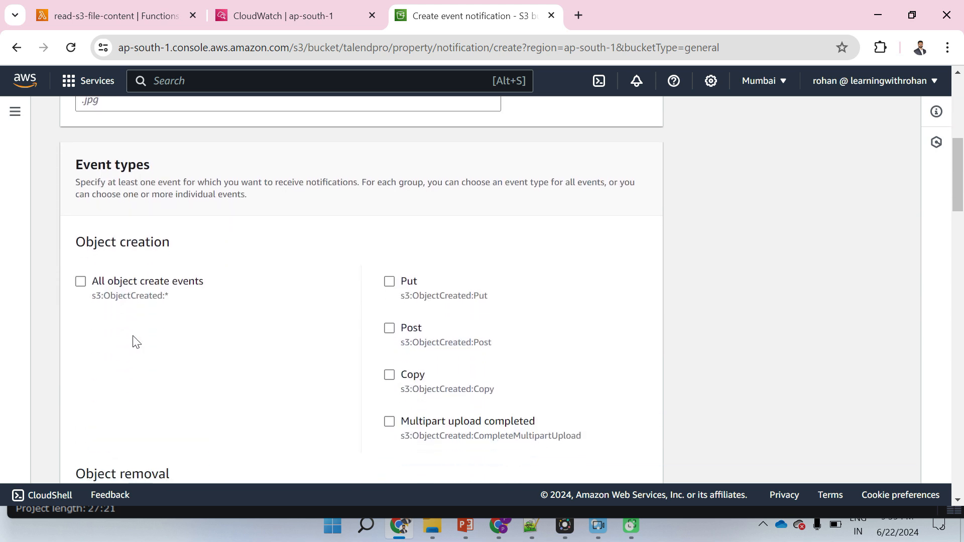
{"action": "scroll", "coordinate": [134, 341], "scroll_direction": "down", "scroll_amount": 1}
{"action": "left_click", "coordinate": [80, 208]}
{"action": "scroll", "coordinate": [289, 283], "scroll_direction": "down", "scroll_amount": 3}
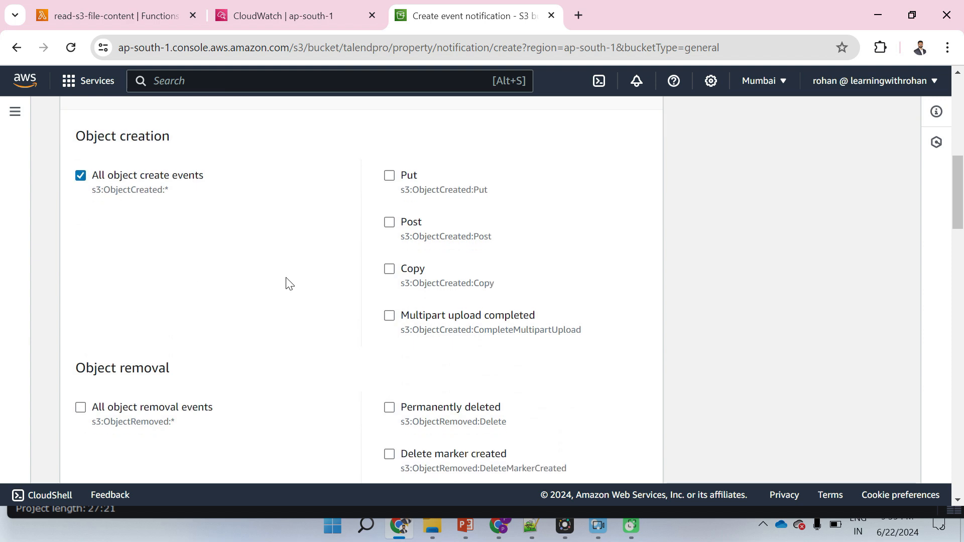
{"action": "scroll", "coordinate": [288, 283], "scroll_direction": "up", "scroll_amount": 3}
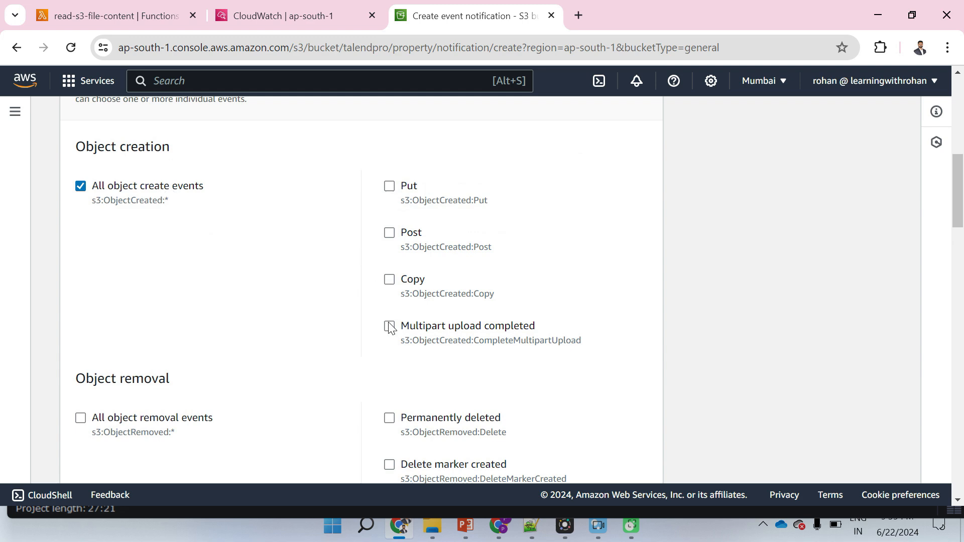
- Review the remaining event types and open the list of functions for the notification's Lambda function destination
{"action": "scroll", "coordinate": [374, 369], "scroll_direction": "down", "scroll_amount": 3}
{"action": "scroll", "coordinate": [374, 371], "scroll_direction": "down", "scroll_amount": 12}
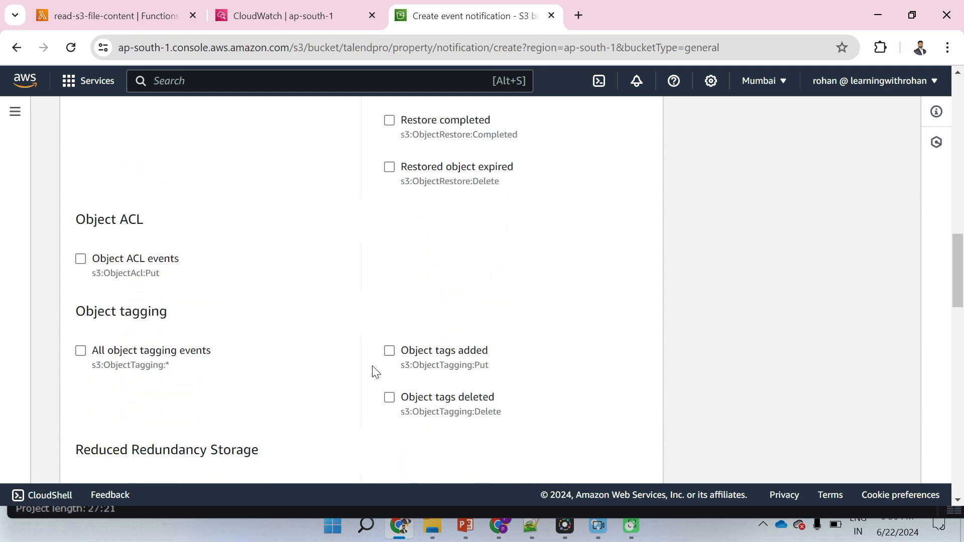
{"action": "scroll", "coordinate": [374, 372], "scroll_direction": "down", "scroll_amount": 10}
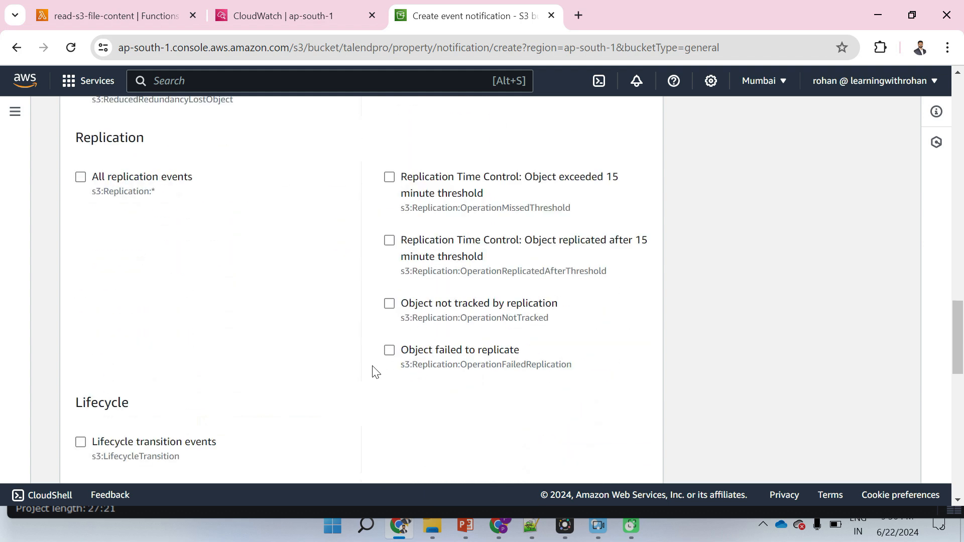
{"action": "scroll", "coordinate": [374, 372], "scroll_direction": "down", "scroll_amount": 6}
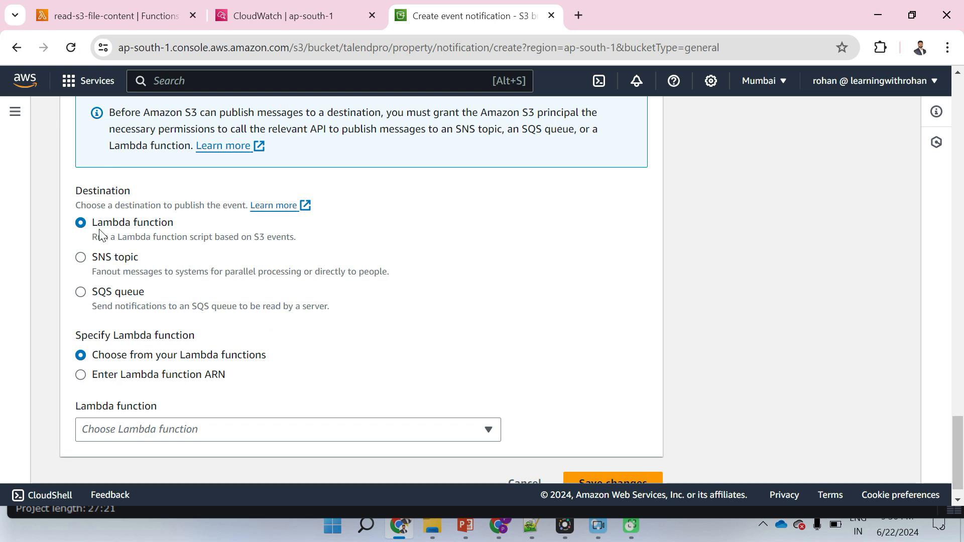
{"action": "left_click", "coordinate": [232, 430]}
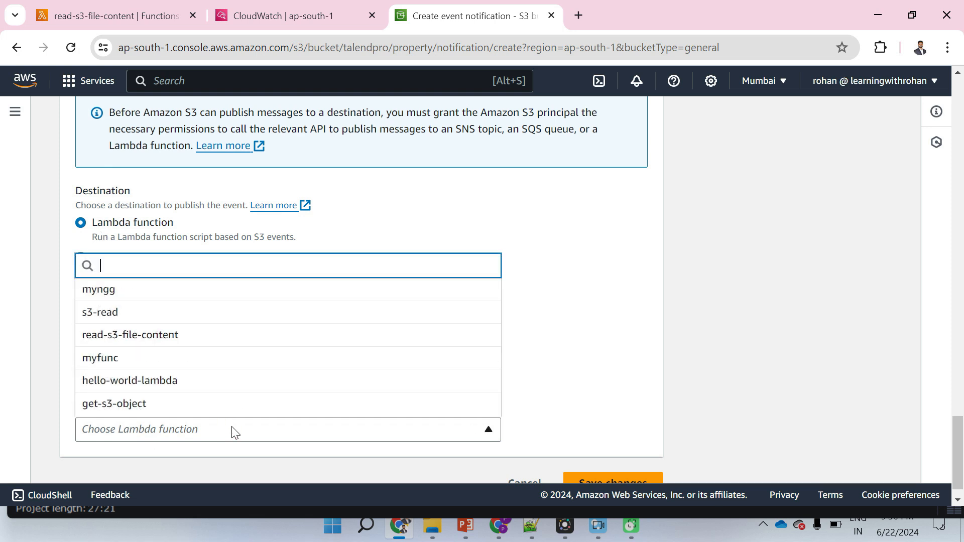